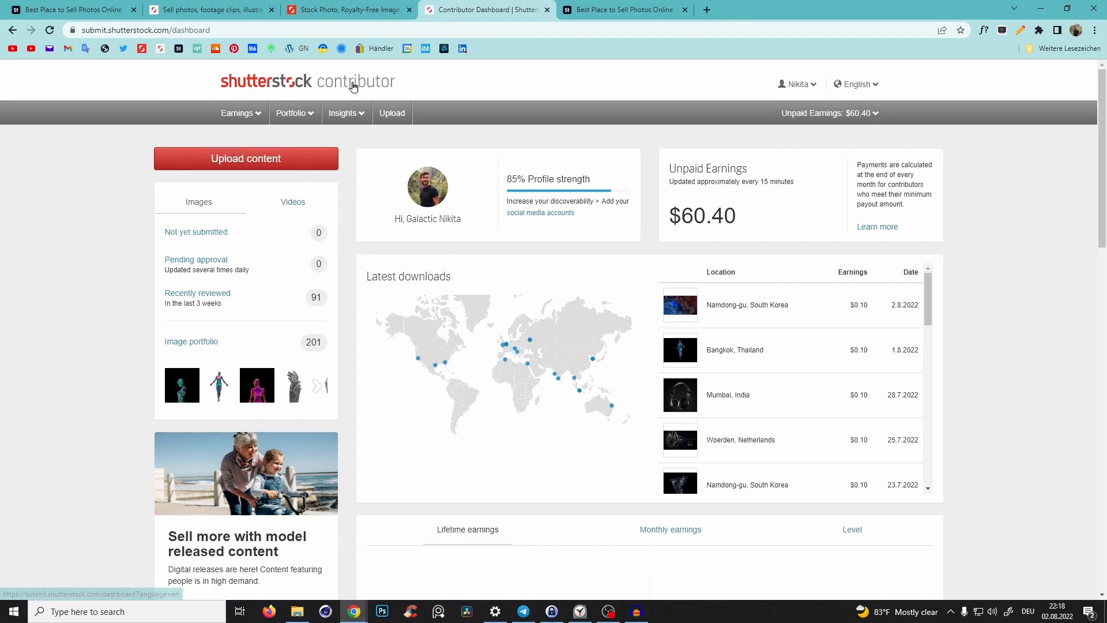
- Browse the Shutterstock contributor Earnings, Portfolio and Insights menus and open Top Performers
{"action": "left_click", "coordinate": [249, 116]}
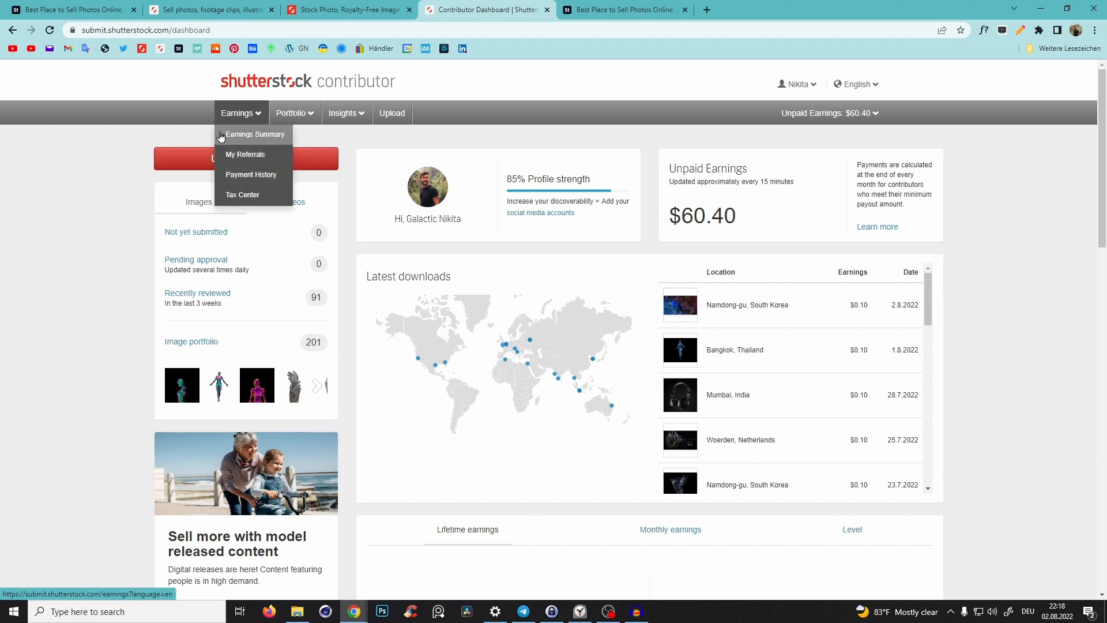
{"action": "mouse_move", "coordinate": [303, 111]}
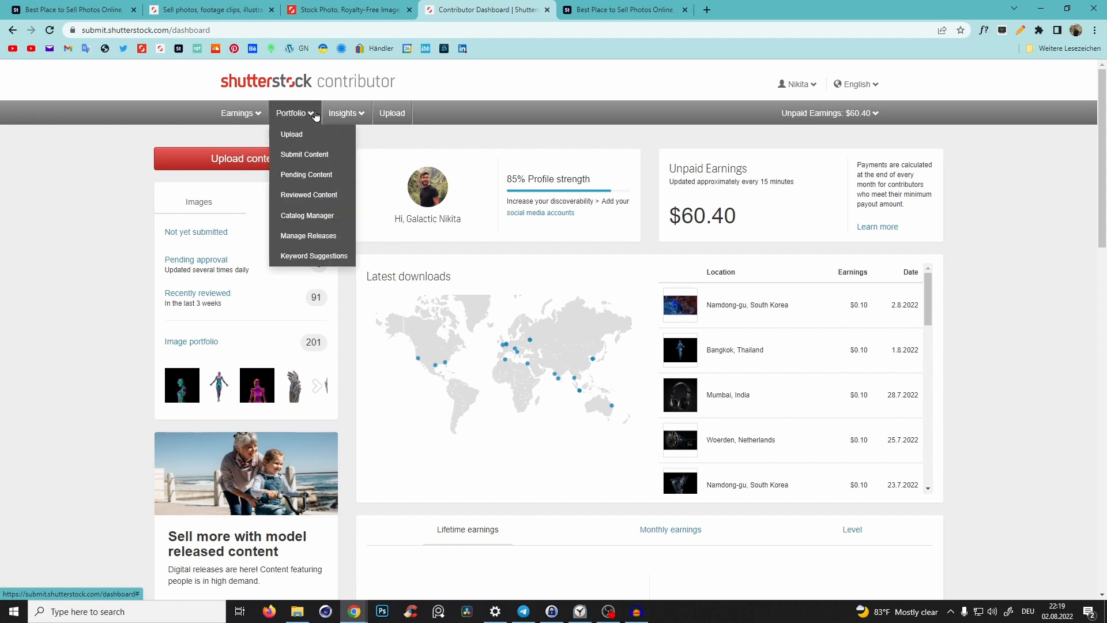
{"action": "mouse_move", "coordinate": [352, 114]}
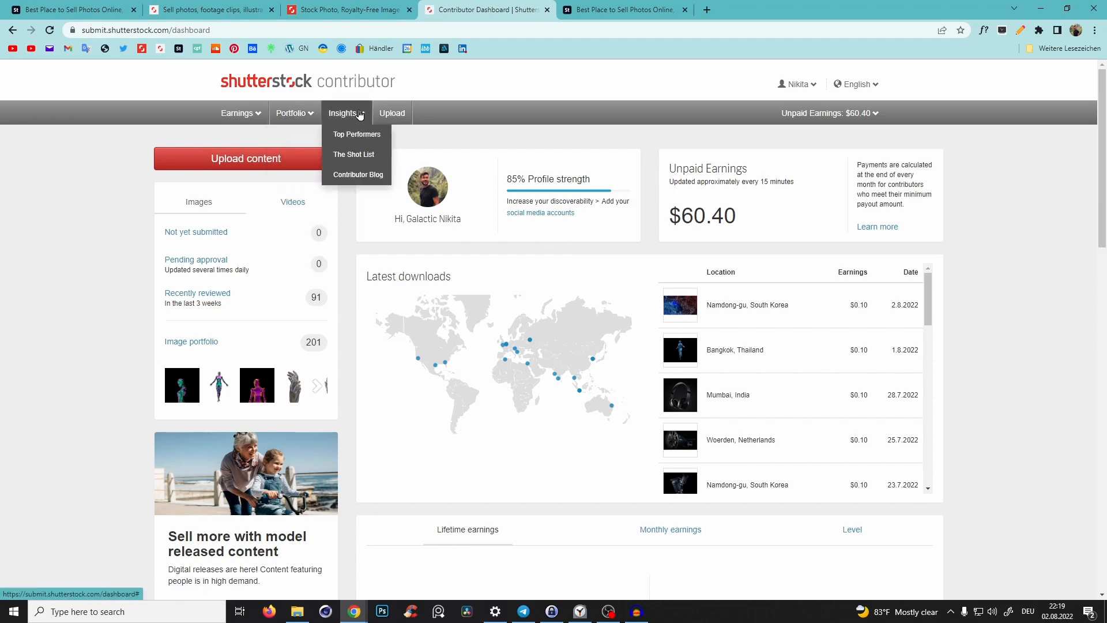
{"action": "left_click", "coordinate": [369, 134]}
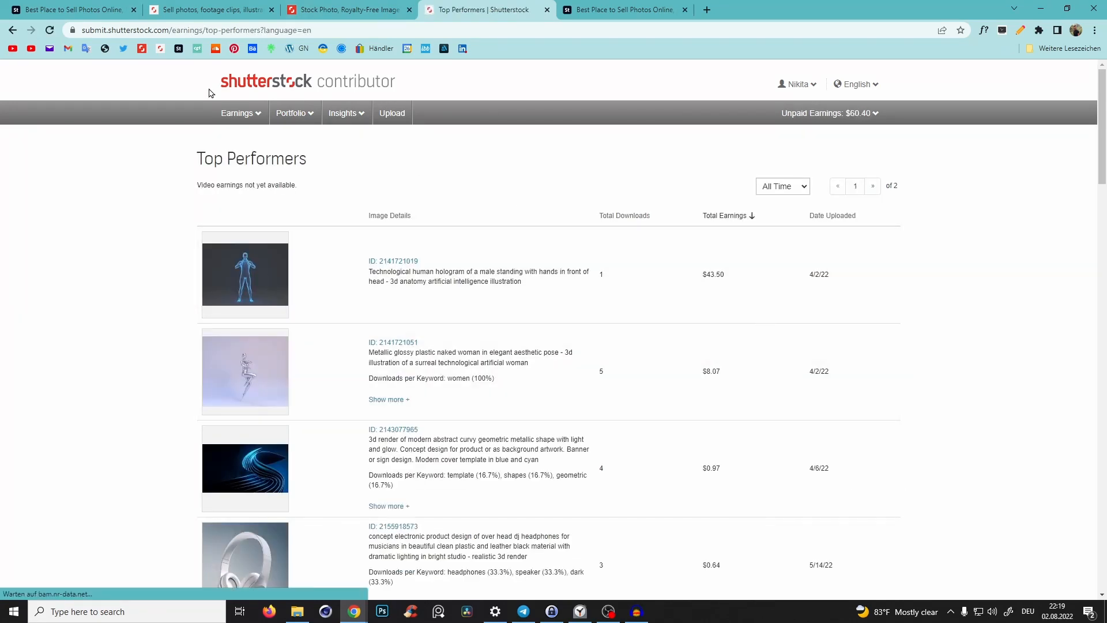
- Return to the Shutterstock contributor dashboard, review the earnings panel and open Upload content
{"action": "left_click", "coordinate": [287, 80]}
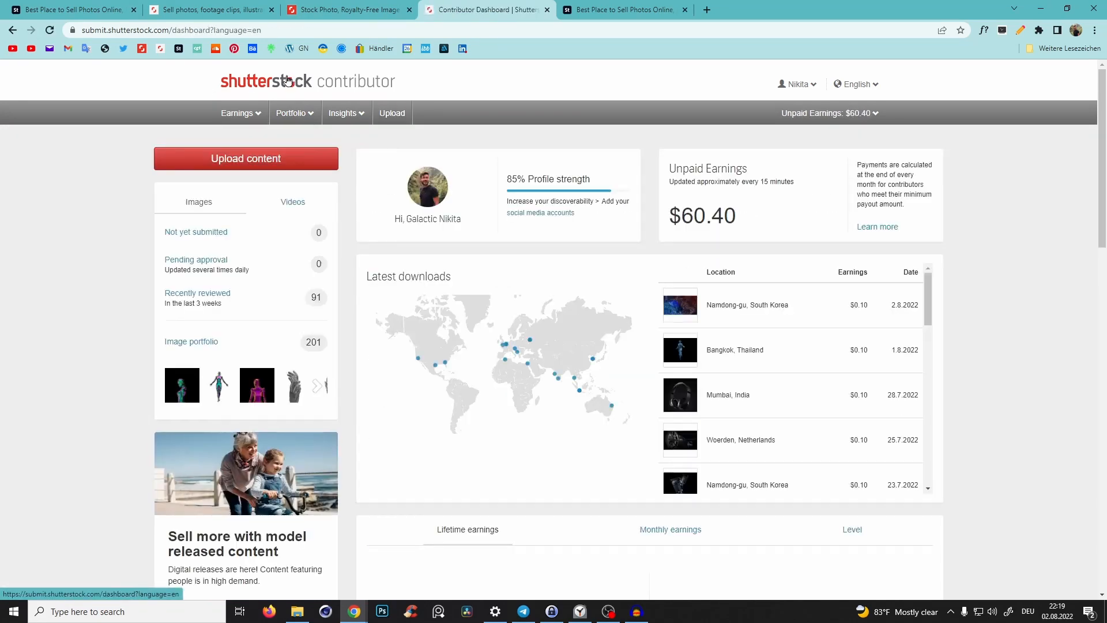
{"action": "left_click_drag", "start_coordinate": [783, 208], "coordinate": [702, 217]}
{"action": "left_click", "coordinate": [698, 216]}
{"action": "mouse_move", "coordinate": [242, 123]}
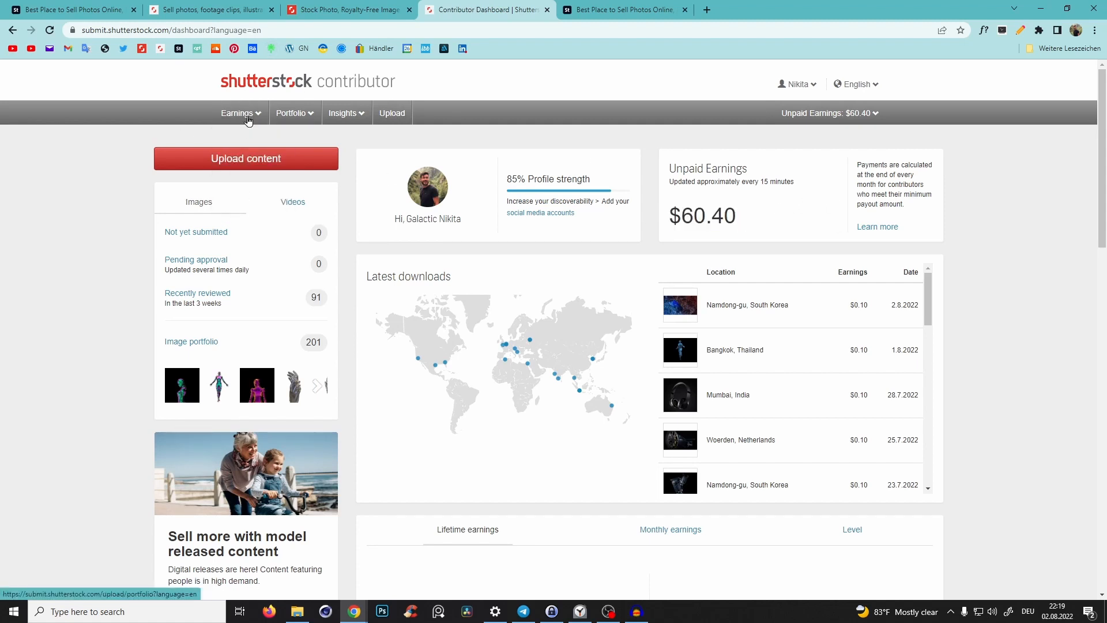
{"action": "left_click", "coordinate": [254, 152]}
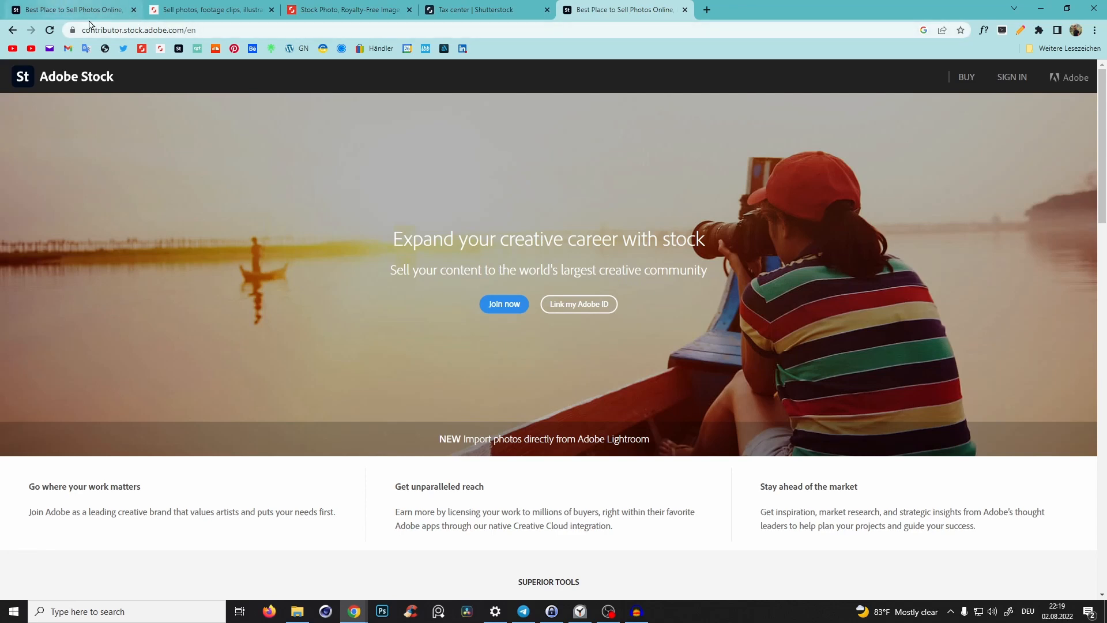
- Open the Adobe Stock Contributor sign-in, then review the New, In review and Reminder upload tabs
{"action": "left_click", "coordinate": [1013, 78]}
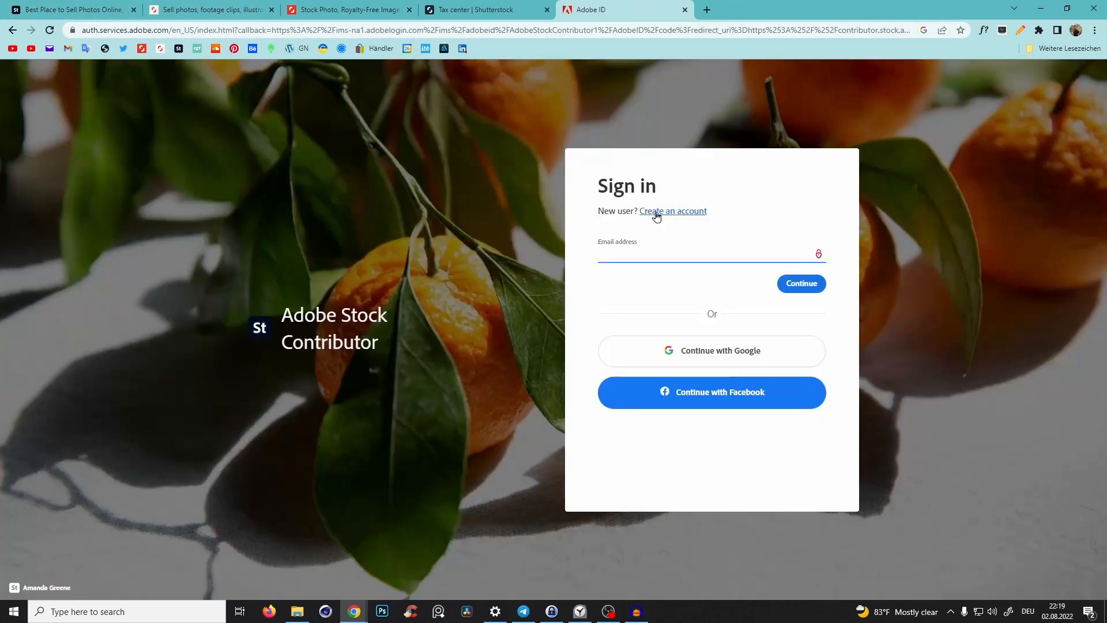
{"action": "left_click", "coordinate": [657, 211]}
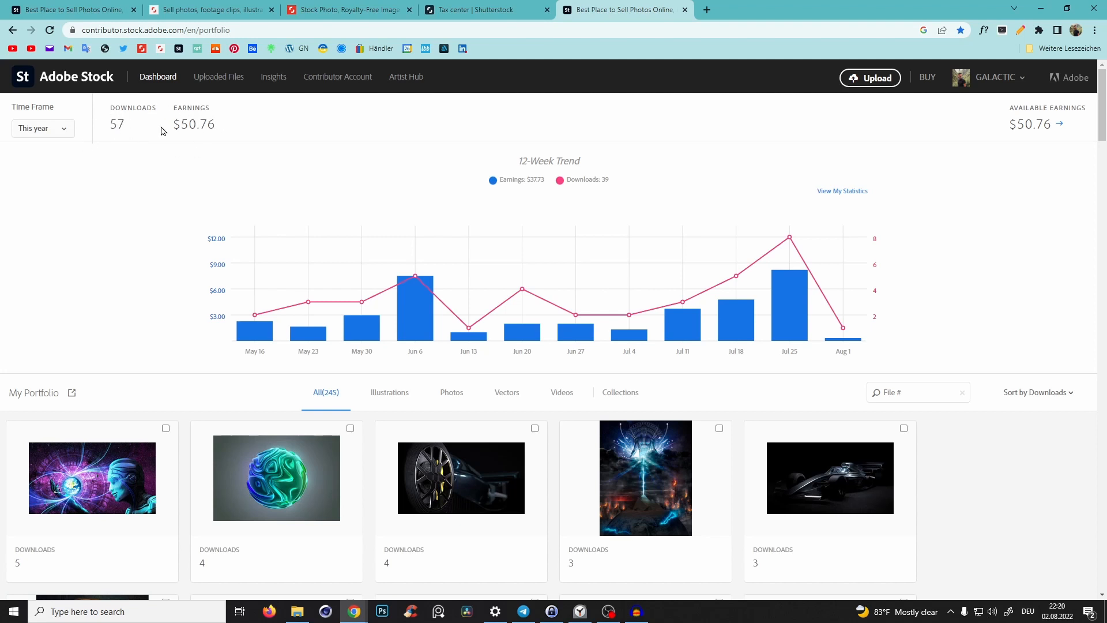
{"action": "left_click", "coordinate": [228, 80]}
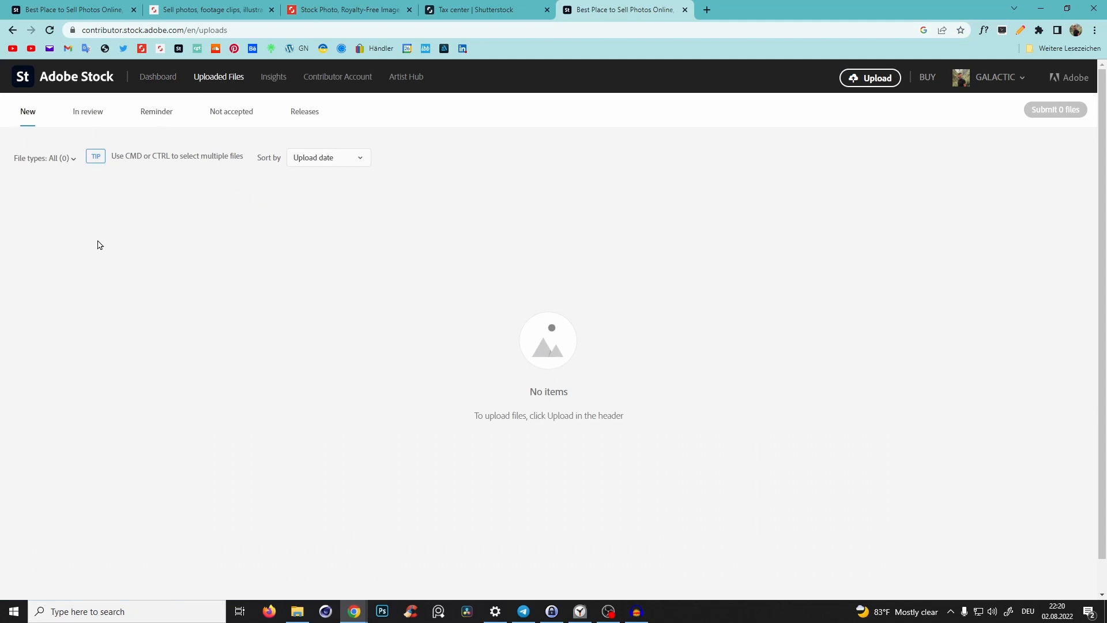
{"action": "left_click", "coordinate": [95, 118]}
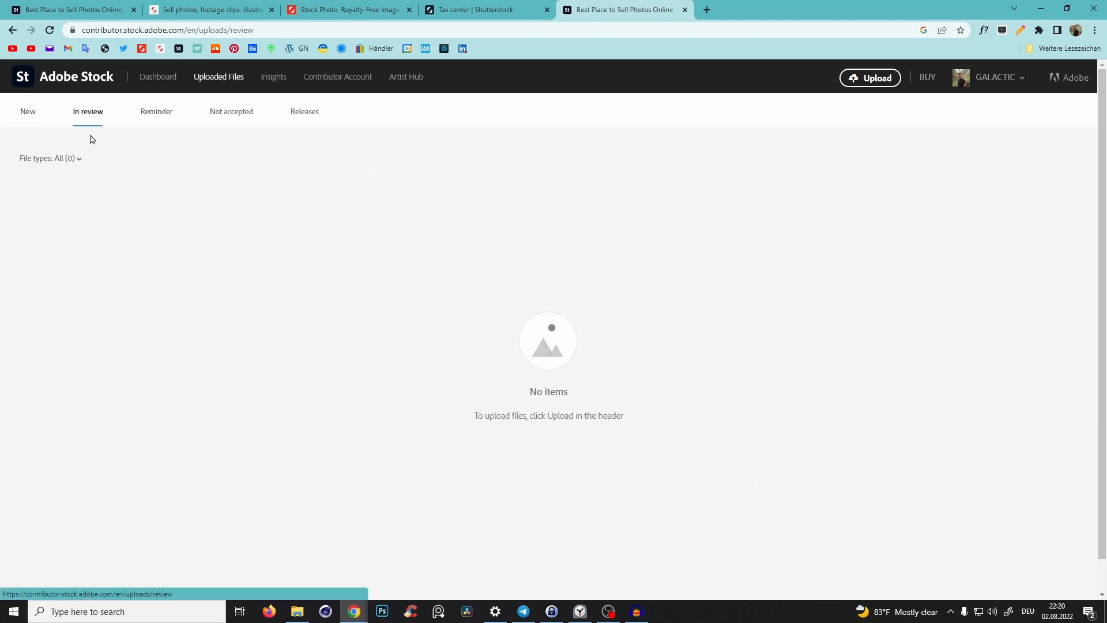
{"action": "left_click", "coordinate": [153, 114]}
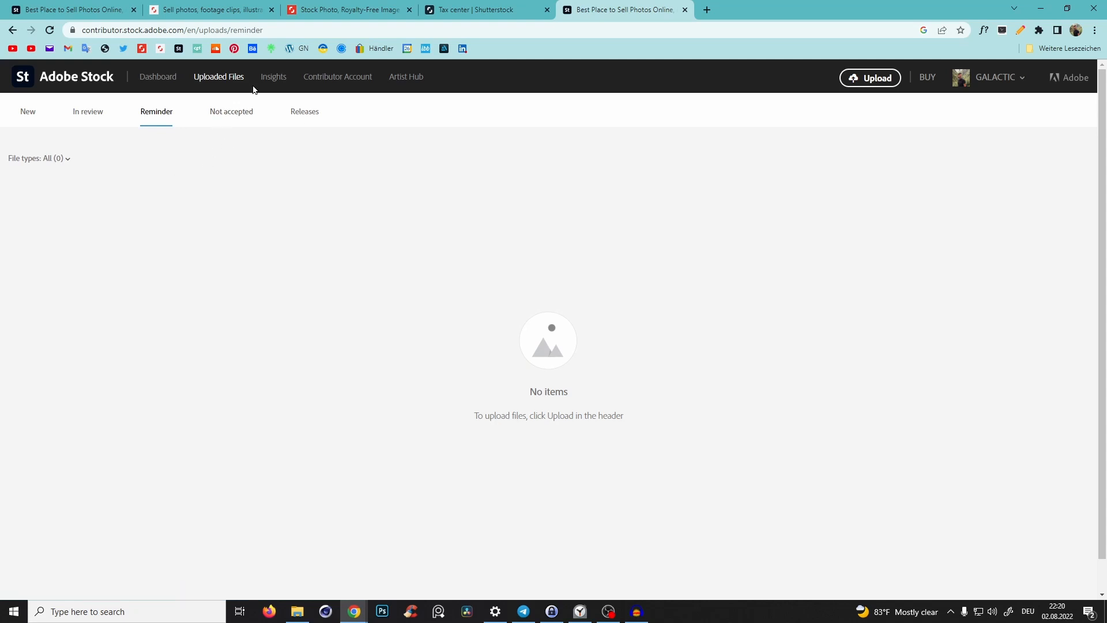
- Browse Adobe Stock Insights top sellers, My Statistics and the Contributor Account page
{"action": "left_click", "coordinate": [277, 78]}
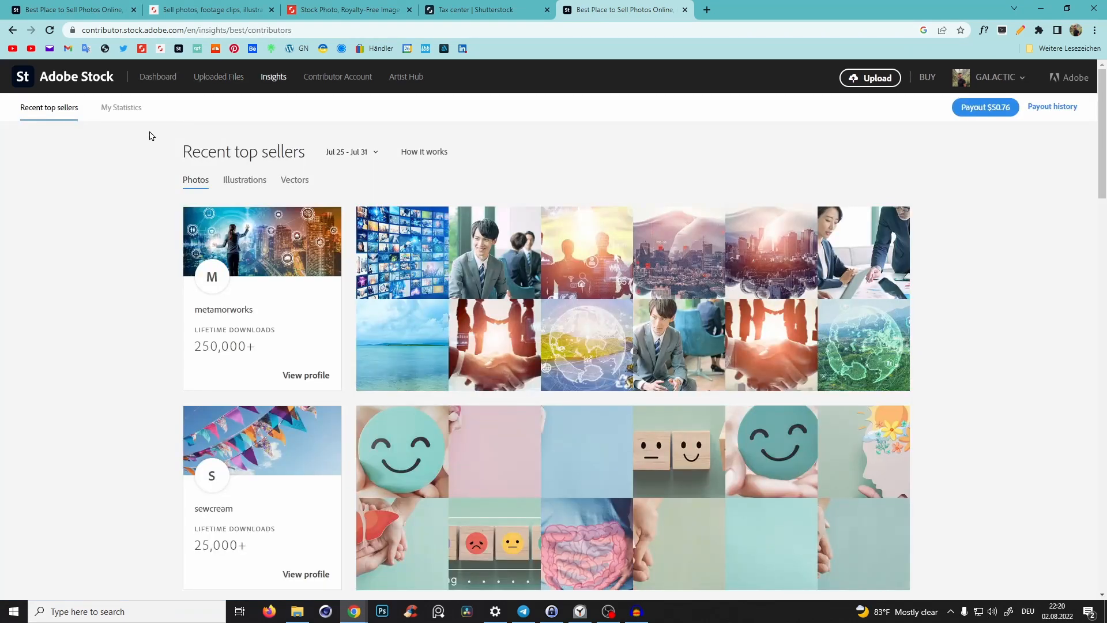
{"action": "left_click", "coordinate": [141, 108]}
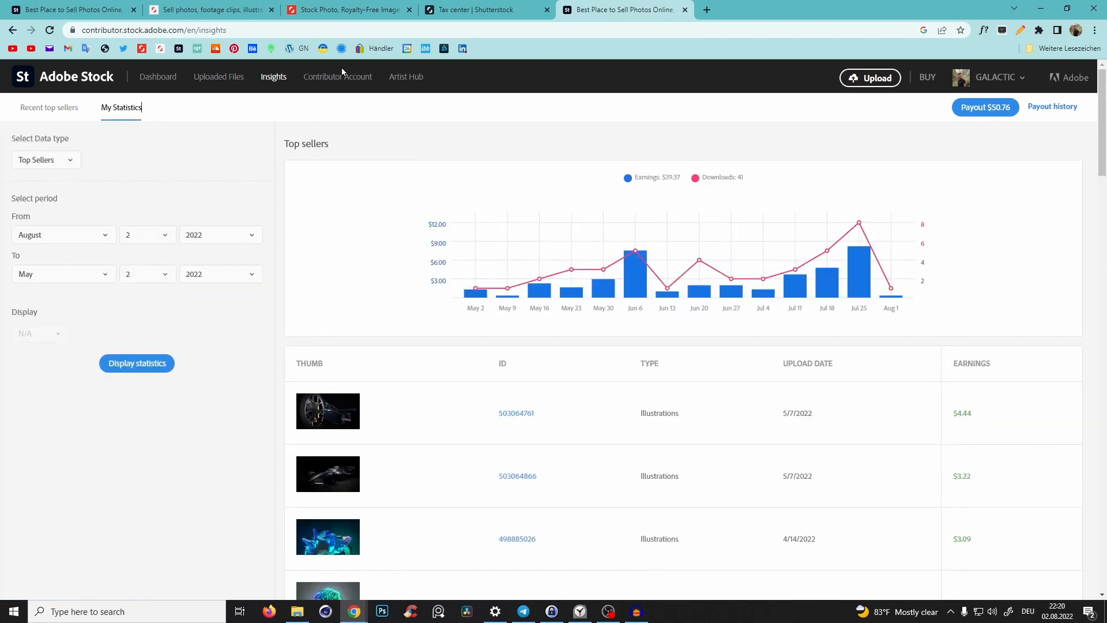
{"action": "left_click", "coordinate": [339, 77]}
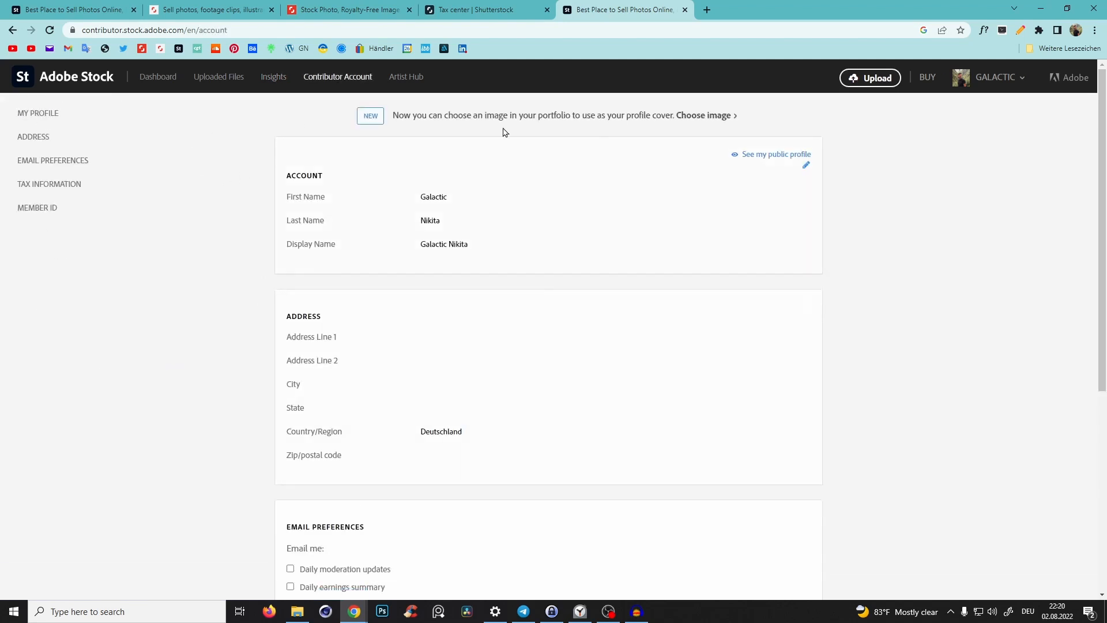
{"action": "left_click", "coordinate": [73, 68]}
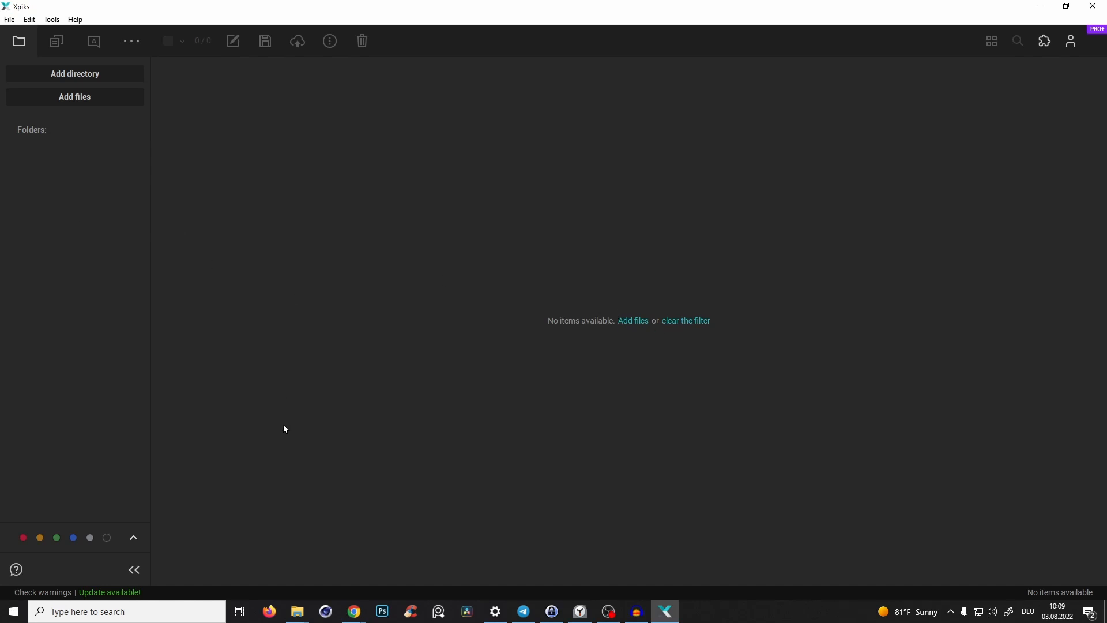
- Add the three images from the YT VIDEO folder into Xpiks and minimize the file window
{"action": "left_click", "coordinate": [297, 611]}
{"action": "left_click_drag", "start_coordinate": [853, 418], "coordinate": [632, 314]}
{"action": "left_click", "coordinate": [659, 356]}
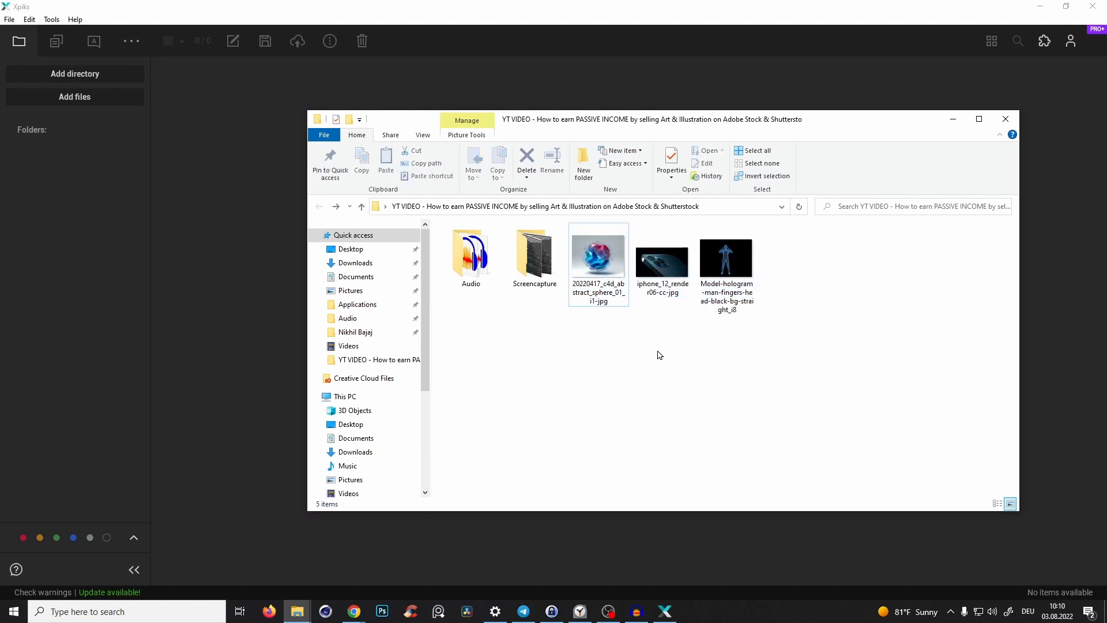
{"action": "left_click_drag", "start_coordinate": [804, 369], "coordinate": [261, 244]}
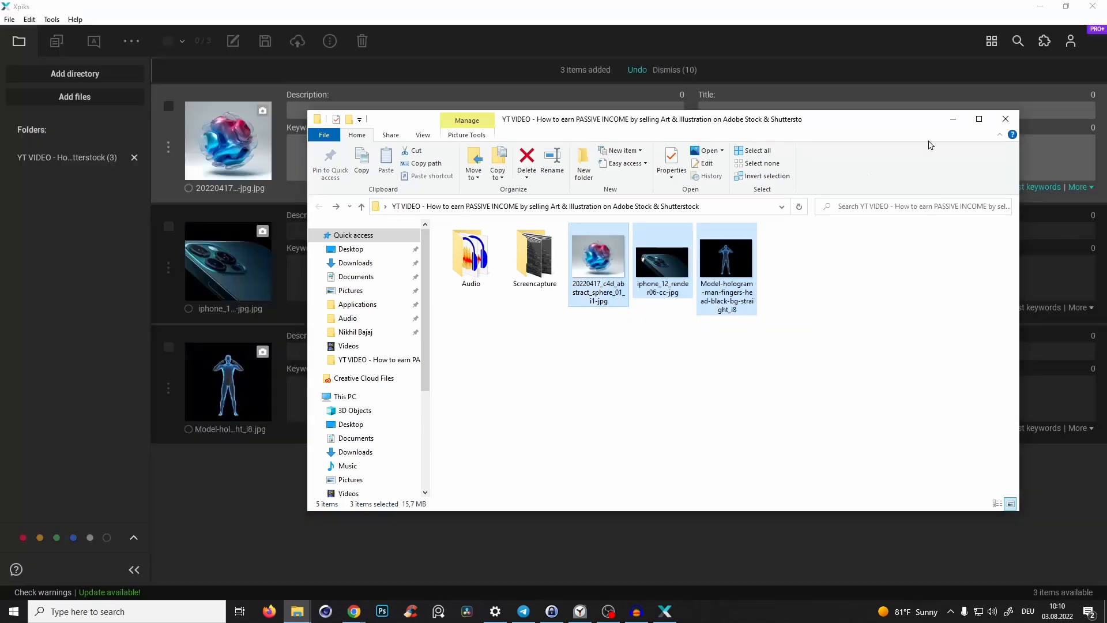
{"action": "left_click", "coordinate": [954, 119]}
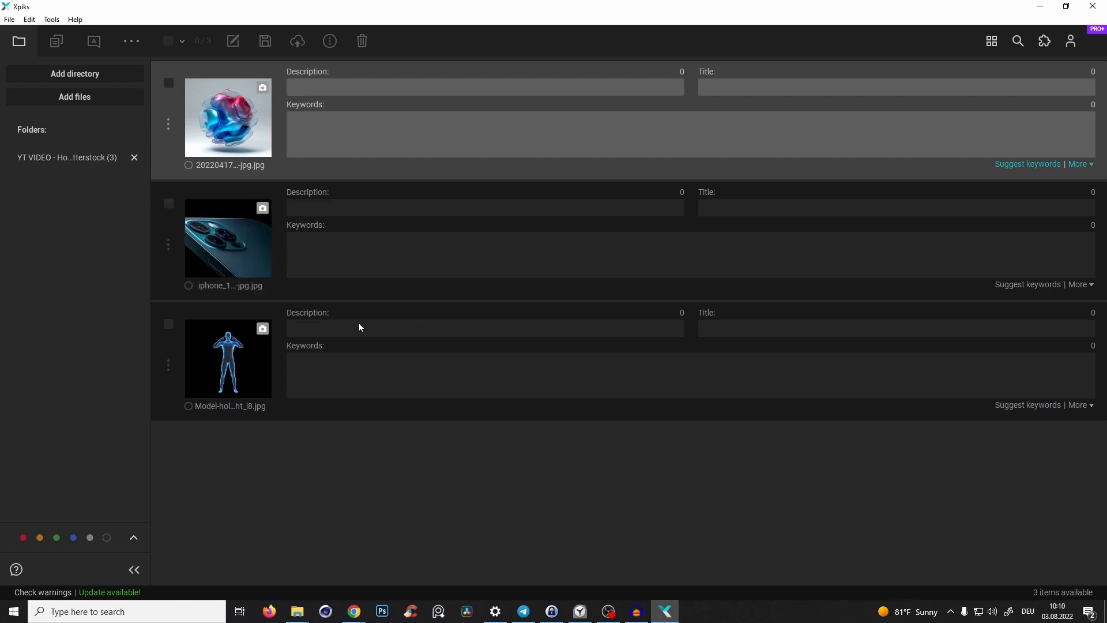
- Preview the iPhone render image, then close the viewer and the file window
{"action": "double_click", "coordinate": [195, 240]}
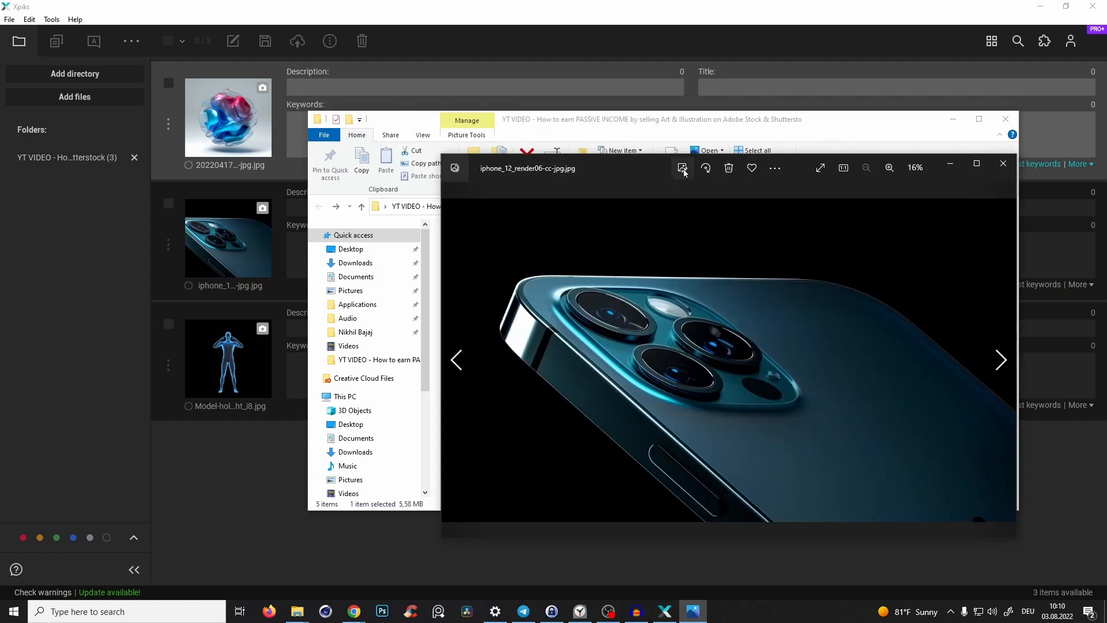
{"action": "left_click_drag", "start_coordinate": [643, 173], "coordinate": [590, 165]}
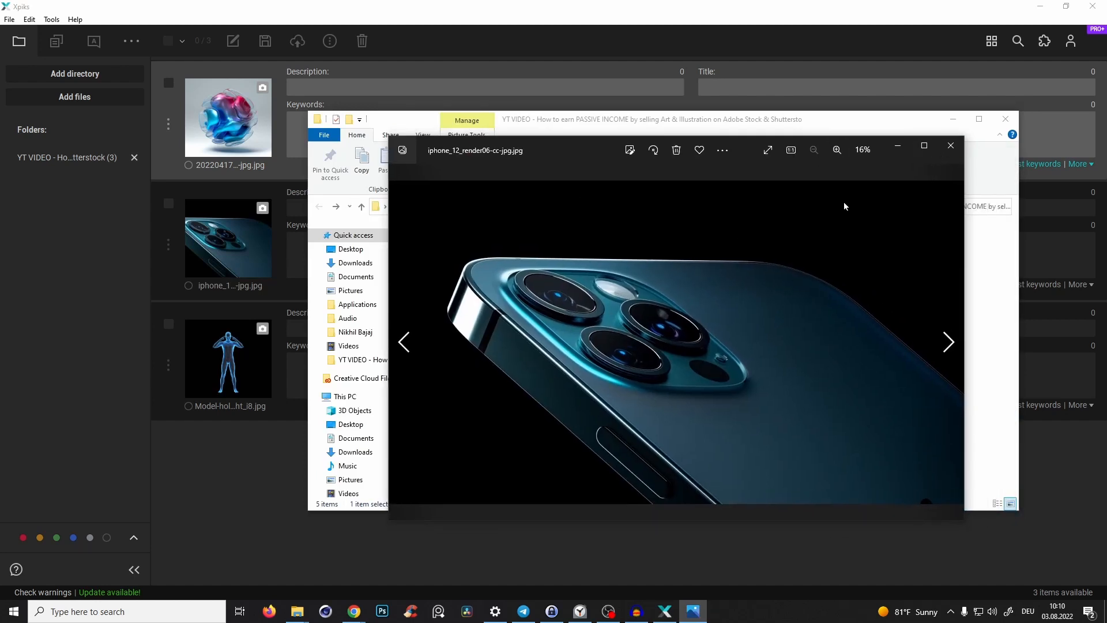
{"action": "left_click", "coordinate": [951, 145]}
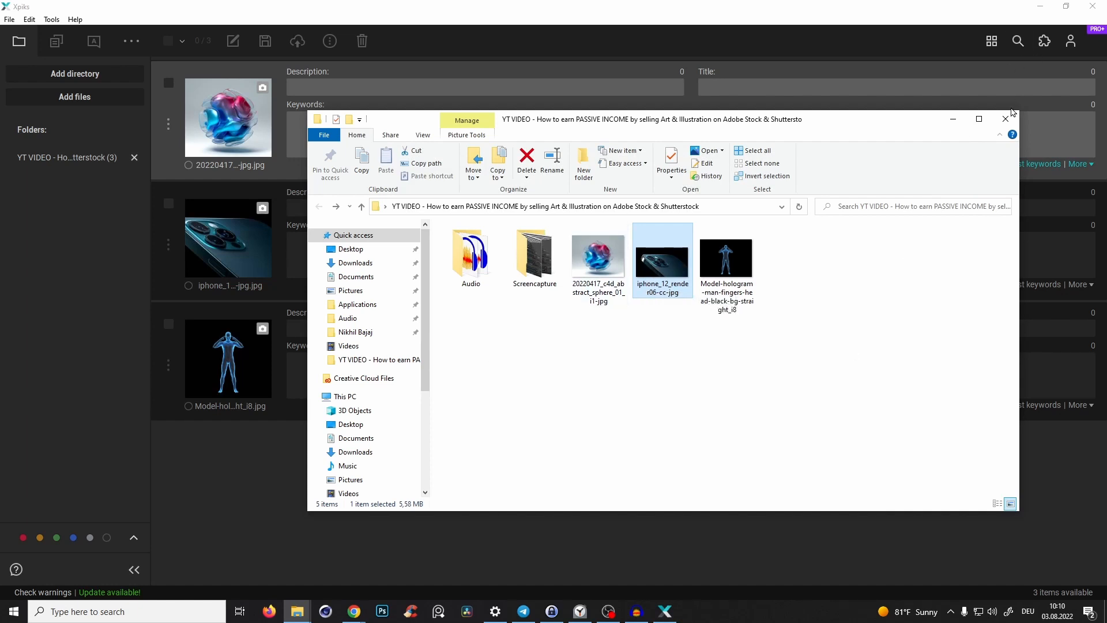
{"action": "left_click", "coordinate": [1006, 119]}
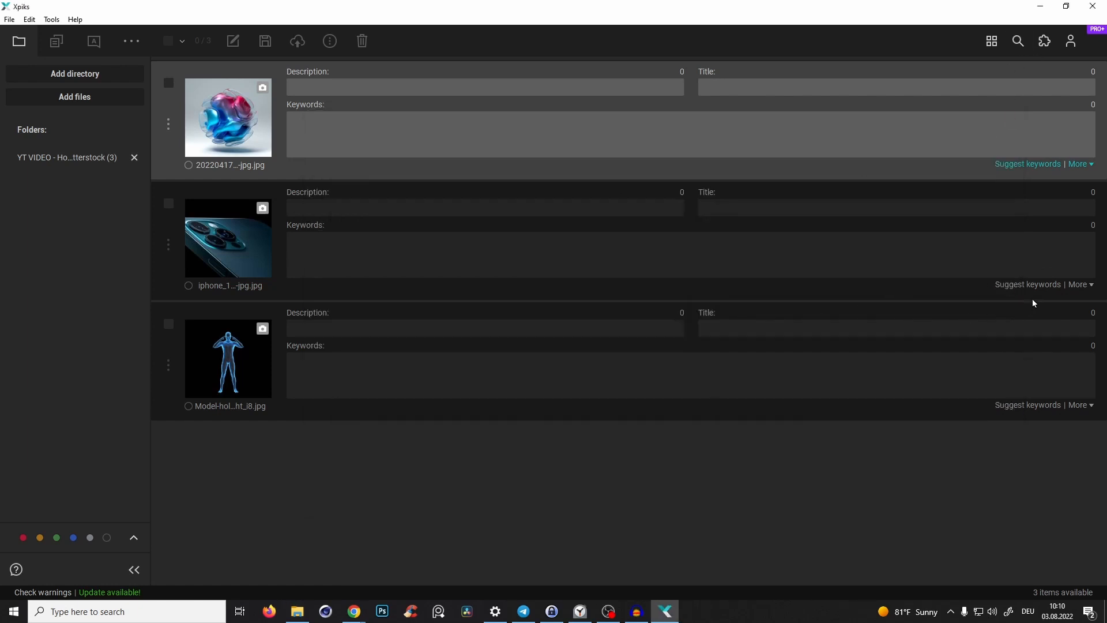
- Enter the keywords phone, mobile and techn for the iPhone image, then delete all three
{"action": "left_click", "coordinate": [599, 247]}
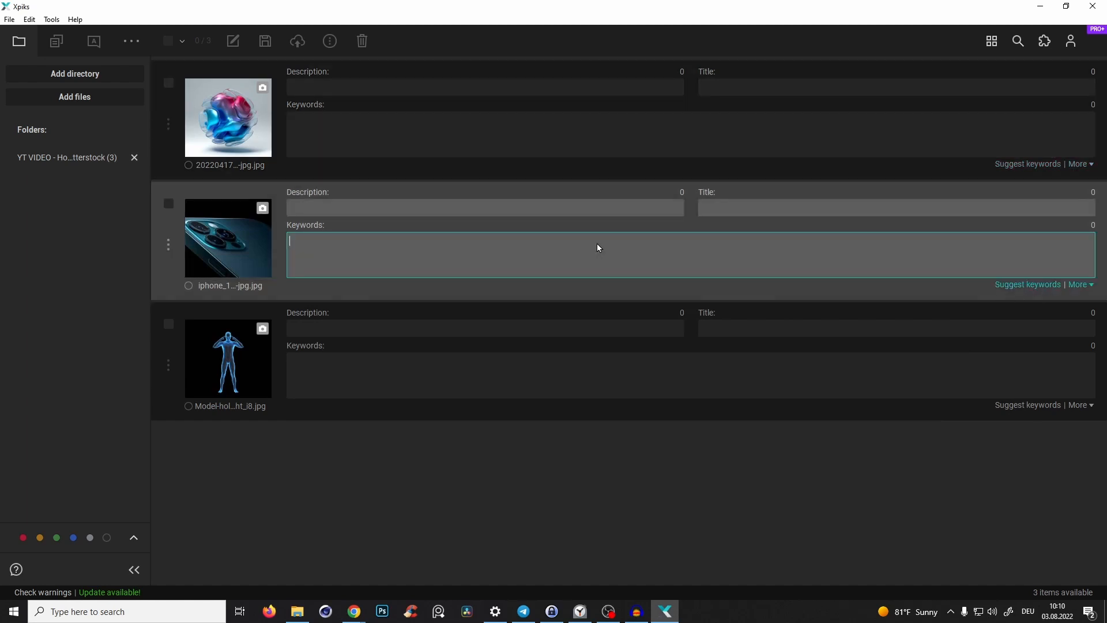
{"action": "type", "text": "phone"}
{"action": "key", "text": "Return"}
{"action": "type", "text": "mobile"}
{"action": "key", "text": "Return"}
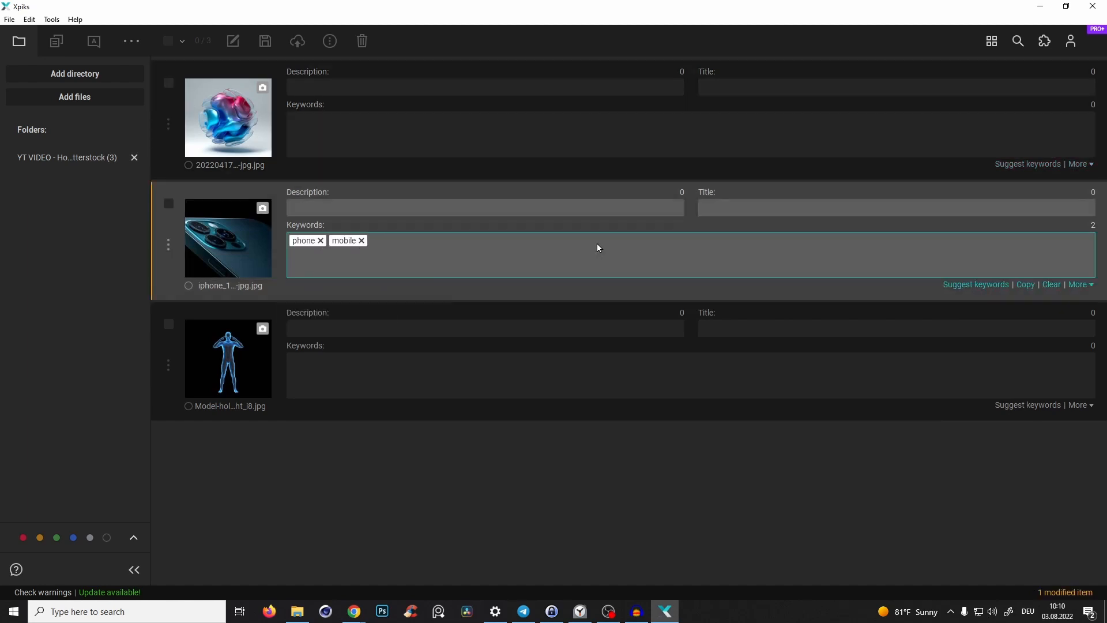
{"action": "type", "text": "techn"}
{"action": "key", "text": "Return"}
{"action": "key", "text": "BackSpace"}
{"action": "key", "text": "BackSpace"}
{"action": "key", "text": "BackSpace"}
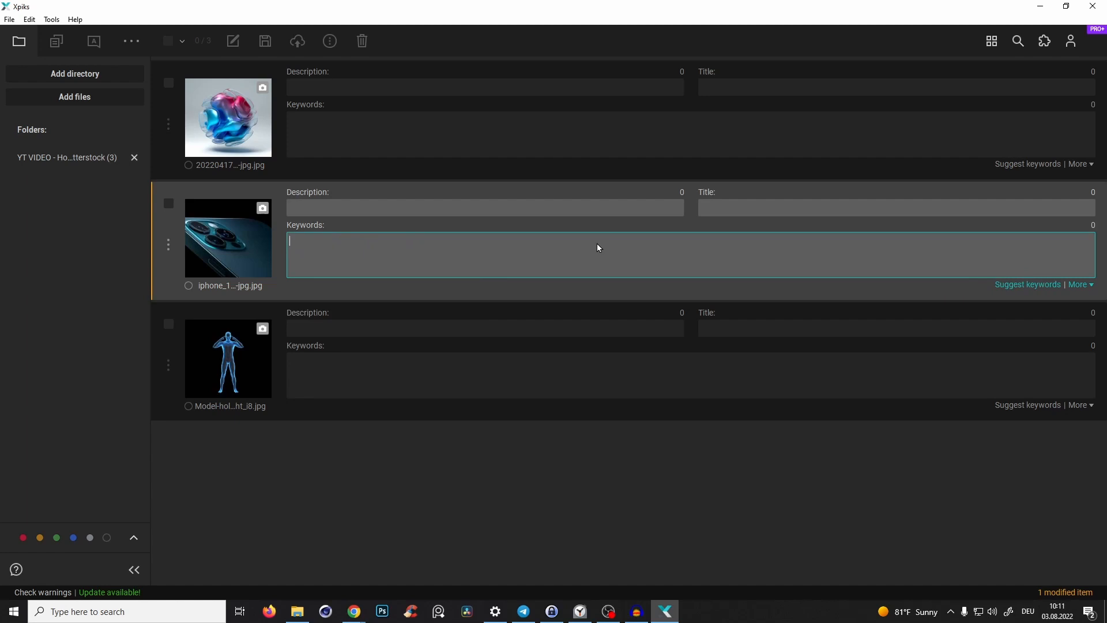
- Open keyword suggestions for the iPhone image and run a reverse image search on Adobe Stock
{"action": "left_click", "coordinate": [1031, 286]}
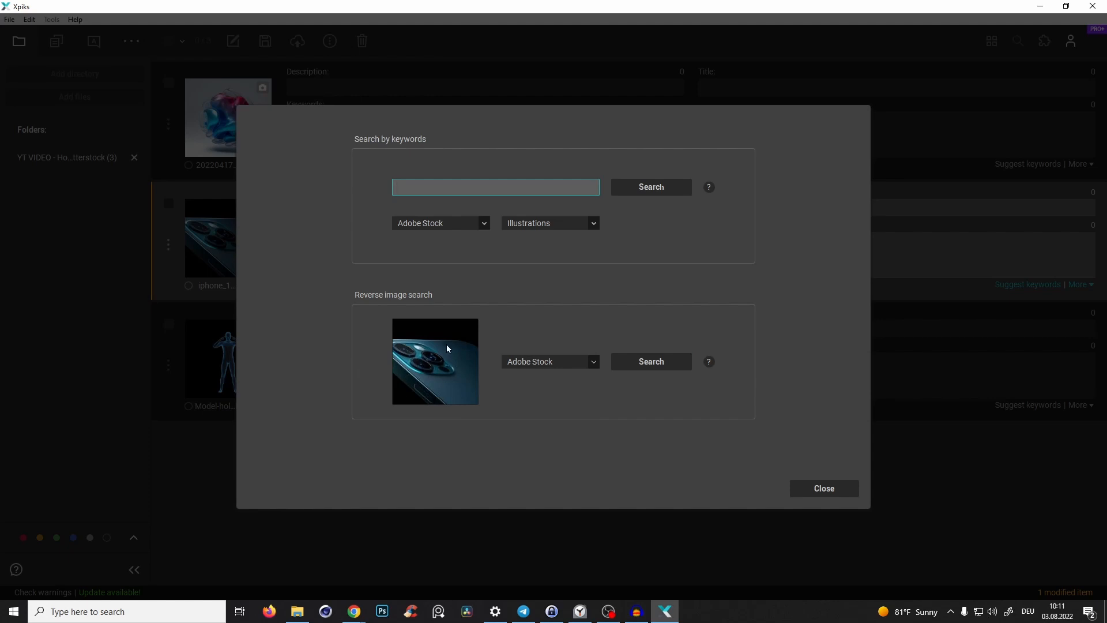
{"action": "left_click", "coordinate": [649, 364]}
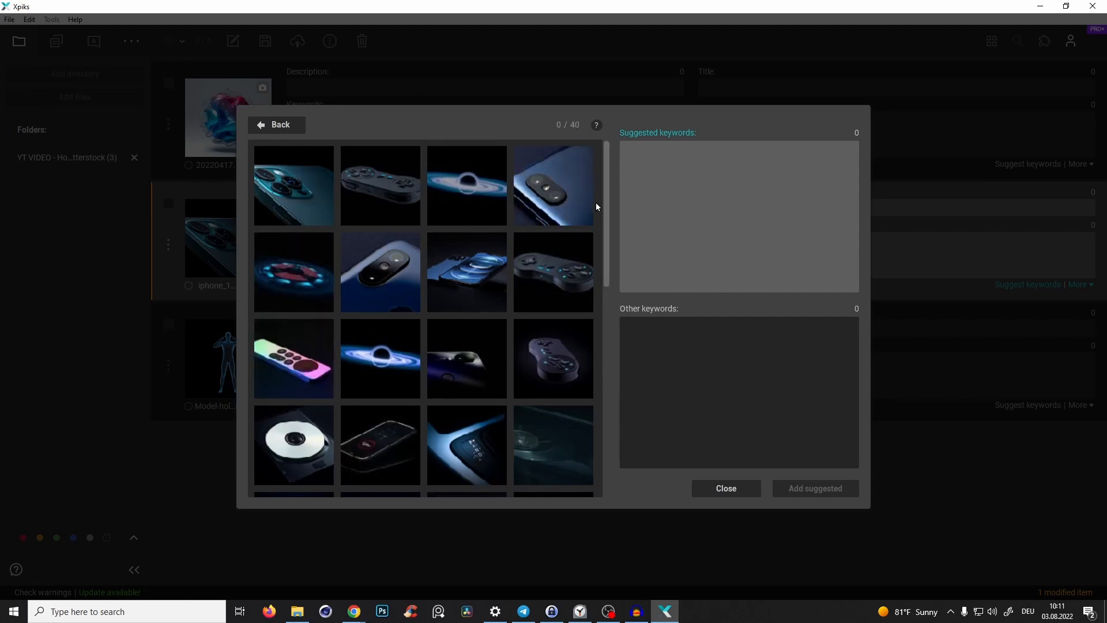
- Select several similar phone images in the results and remove white from the suggested keywords
{"action": "left_click", "coordinate": [558, 195]}
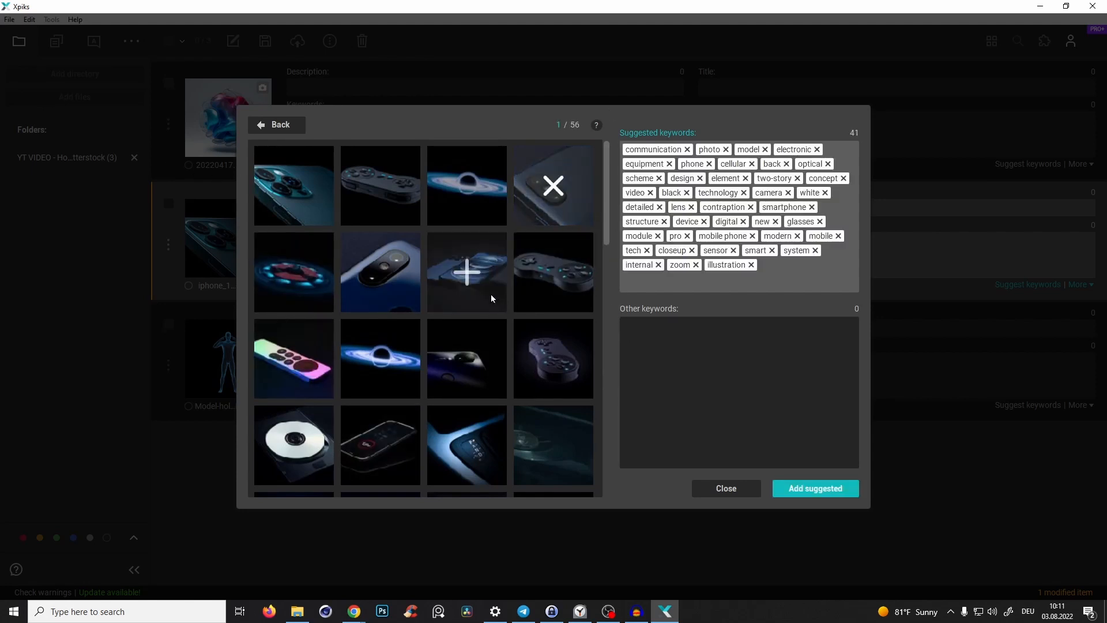
{"action": "left_click", "coordinate": [490, 293]}
{"action": "left_click", "coordinate": [377, 276]}
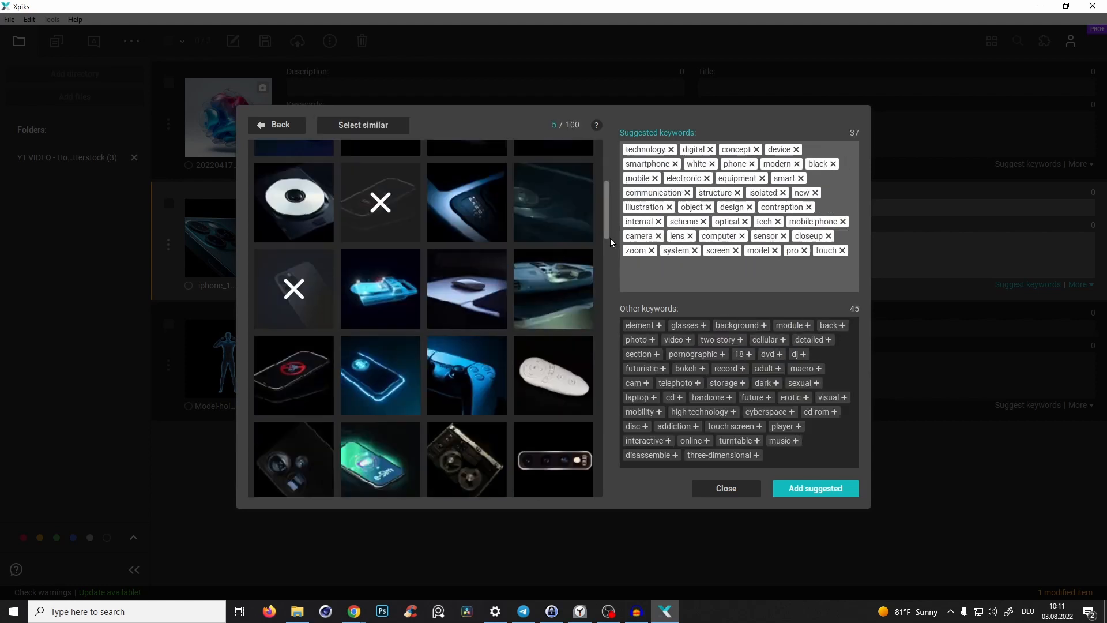
{"action": "left_click_drag", "start_coordinate": [606, 187], "coordinate": [608, 217]}
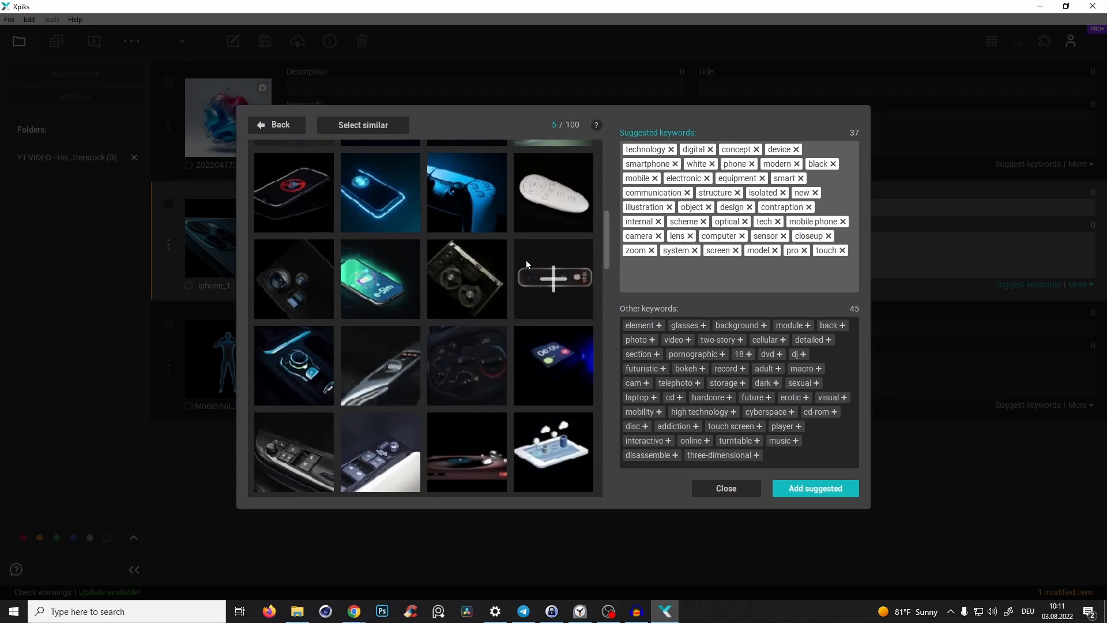
{"action": "left_click", "coordinate": [379, 274]}
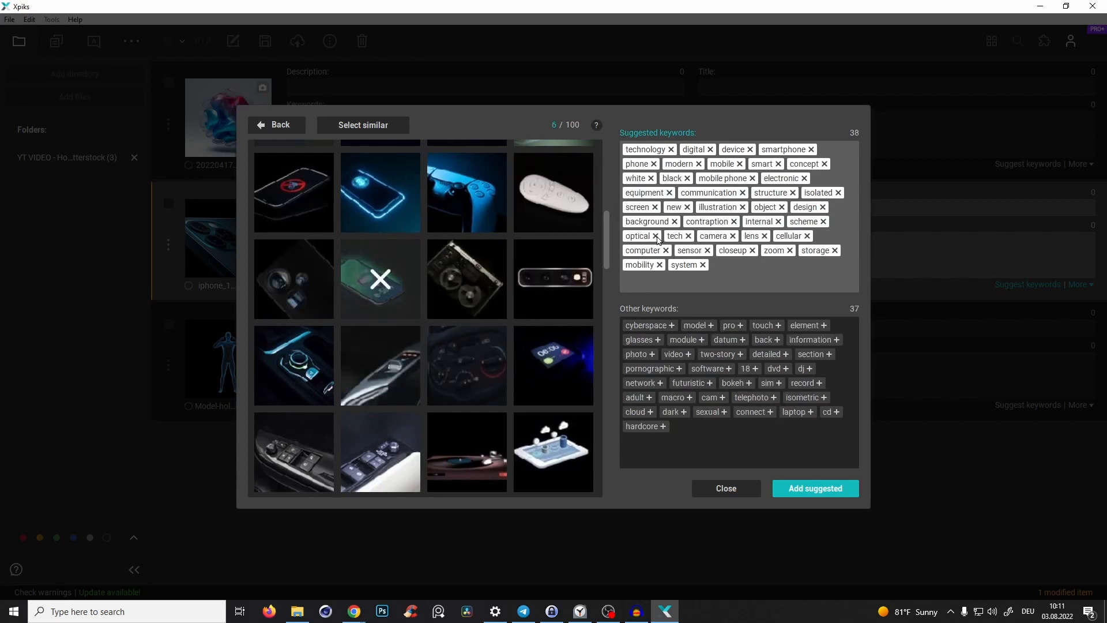
{"action": "scroll", "coordinate": [609, 229], "scroll_direction": "down", "scroll_amount": 2}
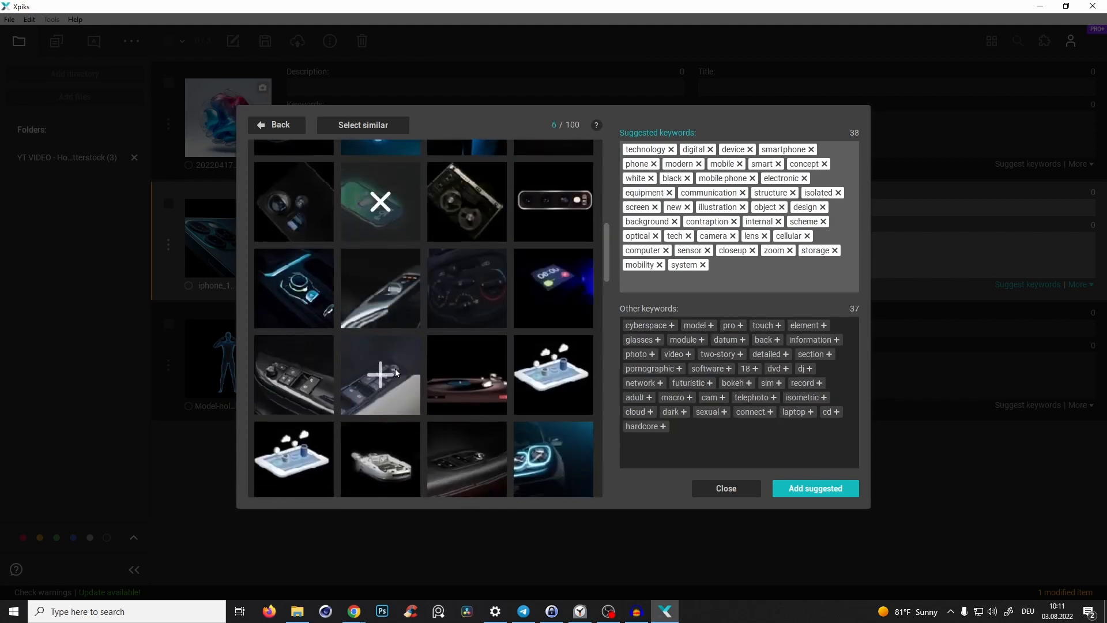
{"action": "left_click_drag", "start_coordinate": [609, 234], "coordinate": [608, 281]}
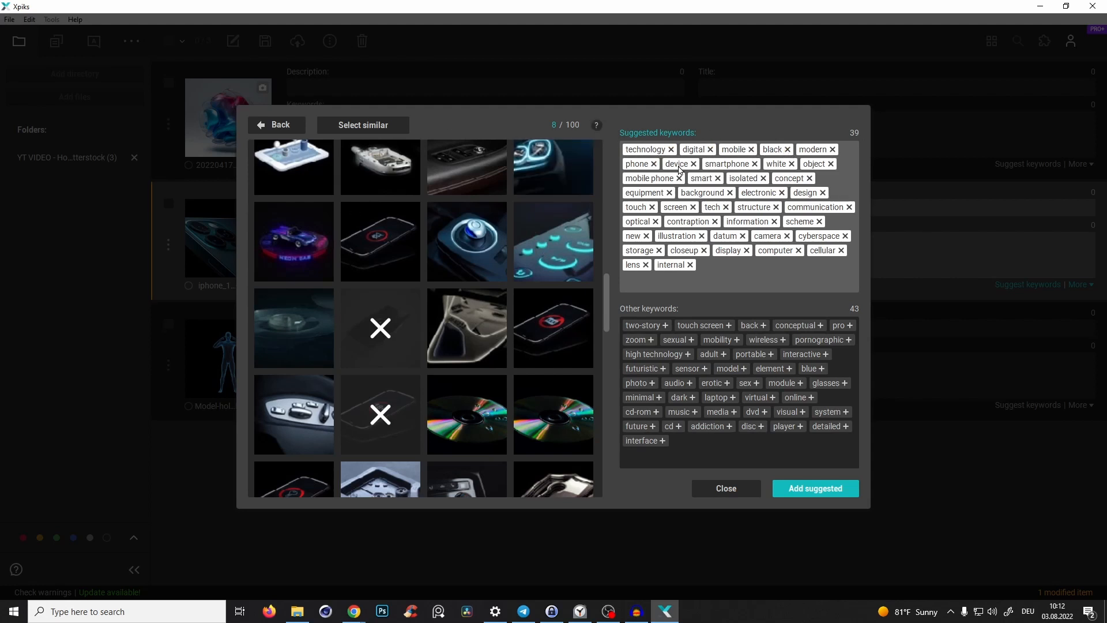
{"action": "left_click", "coordinate": [792, 164]}
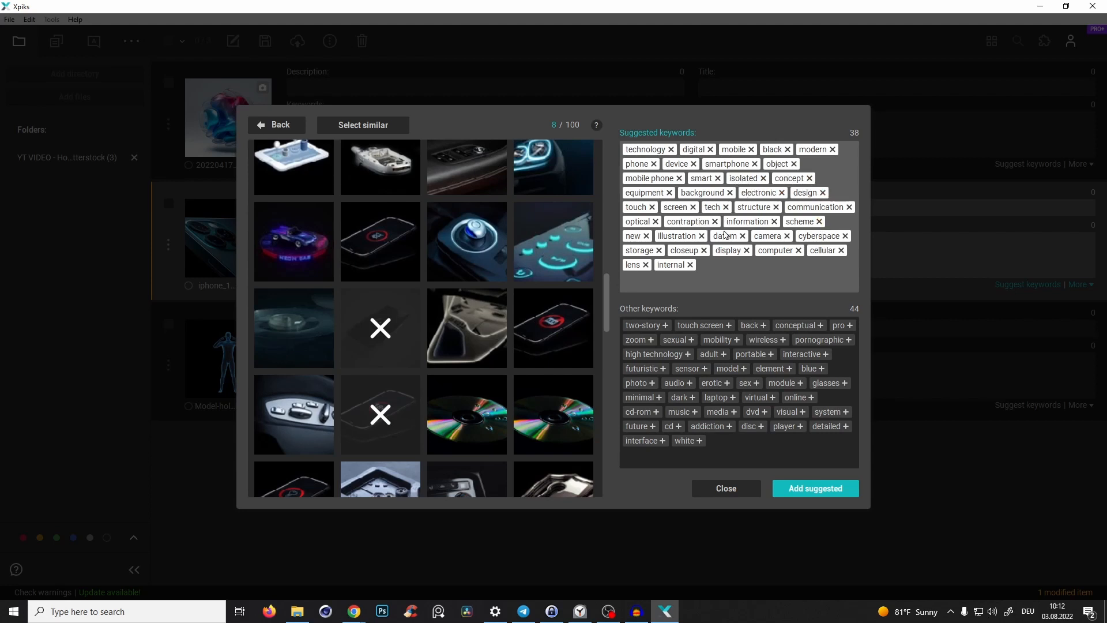
- Refine the iPhone suggestions by removing cyberspace and datum and adding touch screen and other extras, then apply them to the image
{"action": "left_click", "coordinate": [846, 236]}
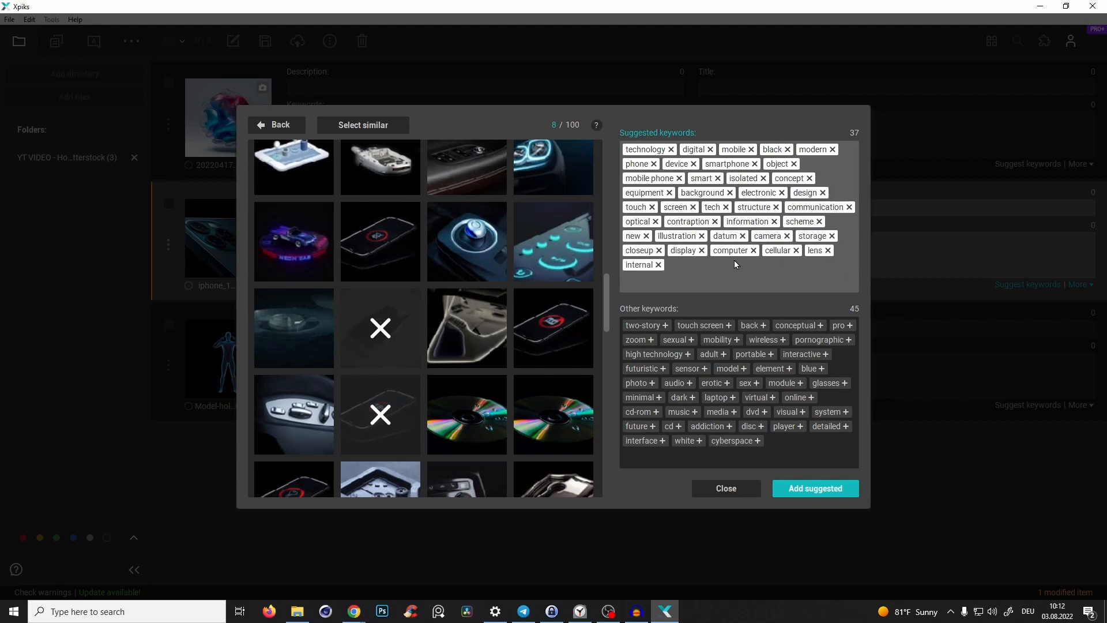
{"action": "left_click", "coordinate": [743, 236]}
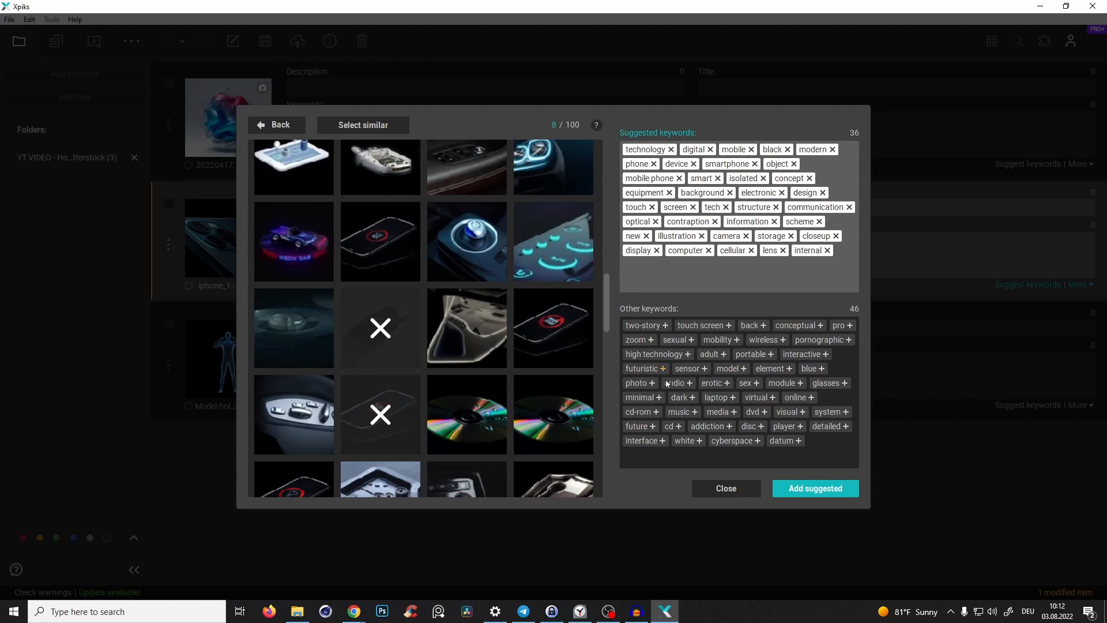
{"action": "left_click", "coordinate": [729, 326]}
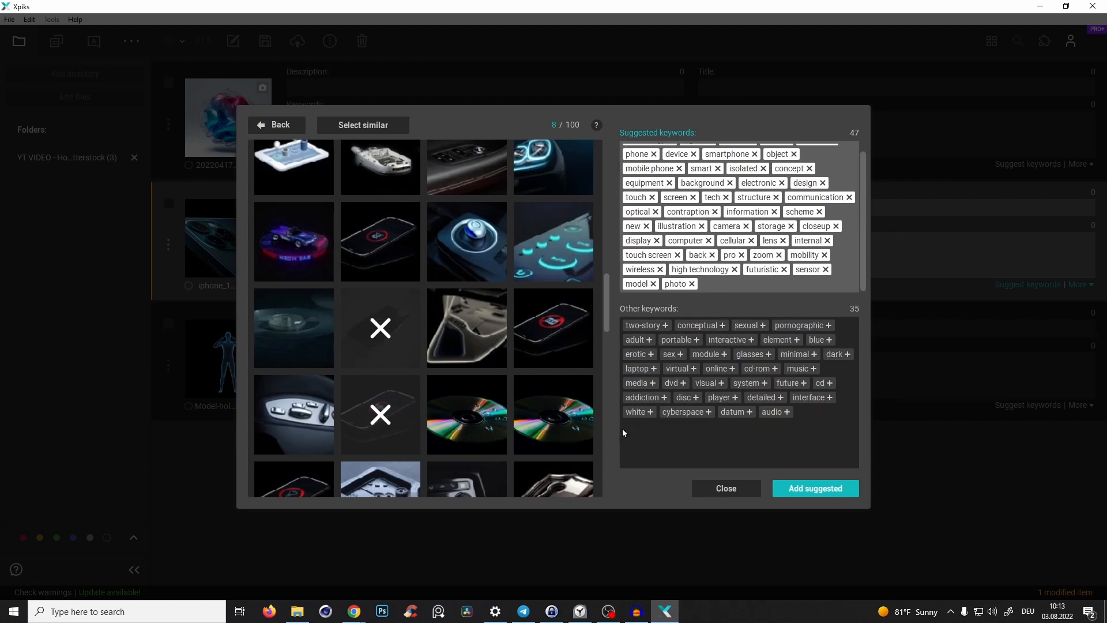
{"action": "left_click", "coordinate": [808, 493]}
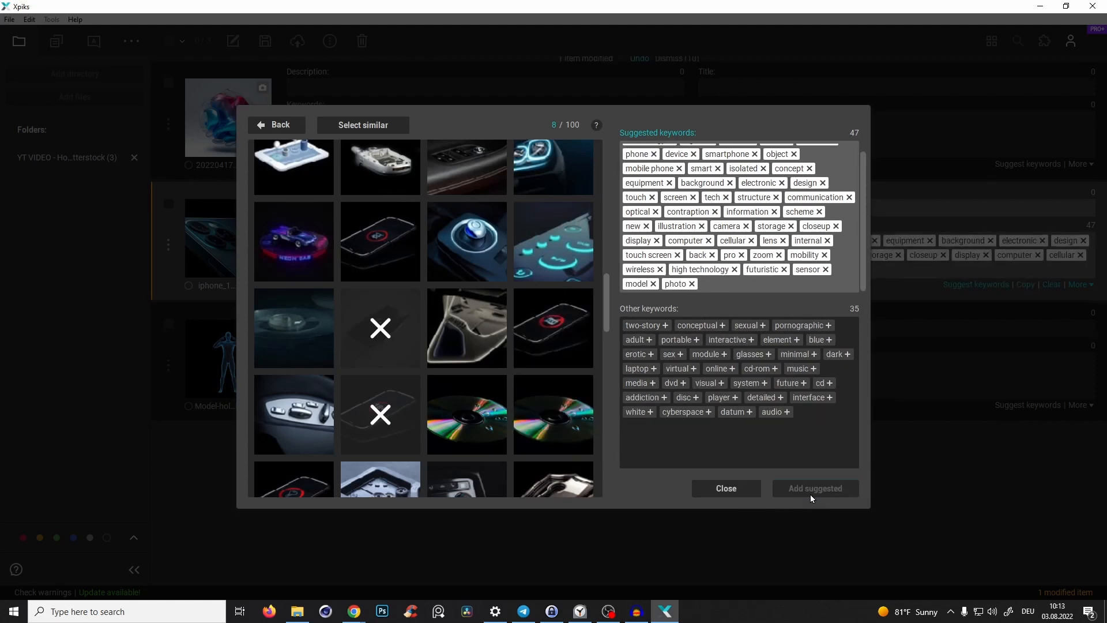
{"action": "left_click", "coordinate": [722, 487]}
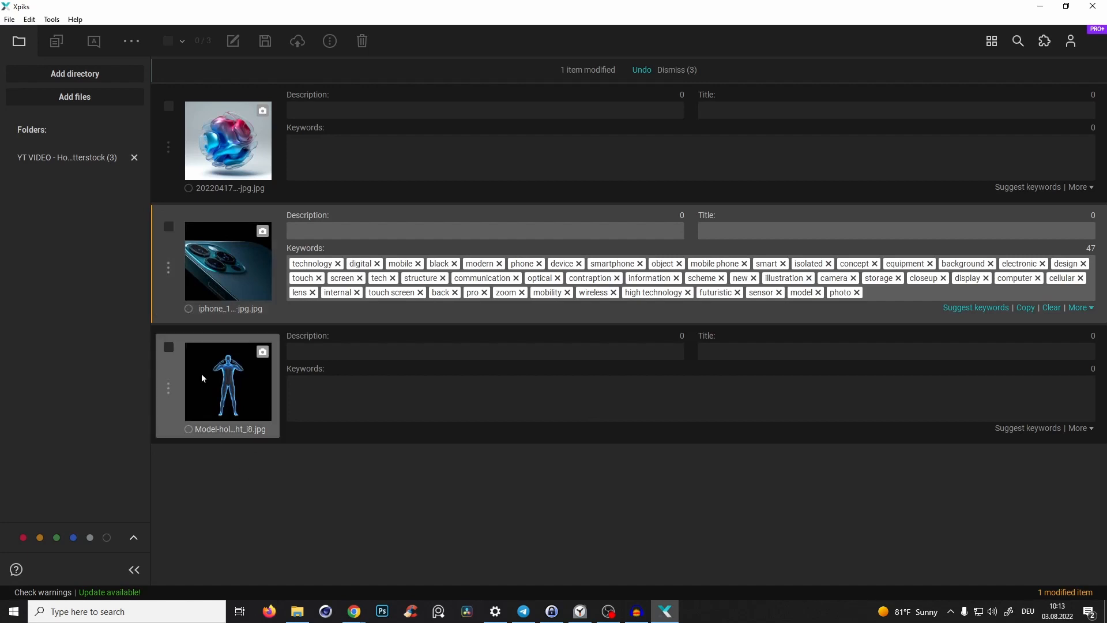
- Open the hologram man image from the file window in a photo viewer to preview it, then minimize the viewer
{"action": "left_click", "coordinate": [297, 611]}
{"action": "double_click", "coordinate": [715, 278]}
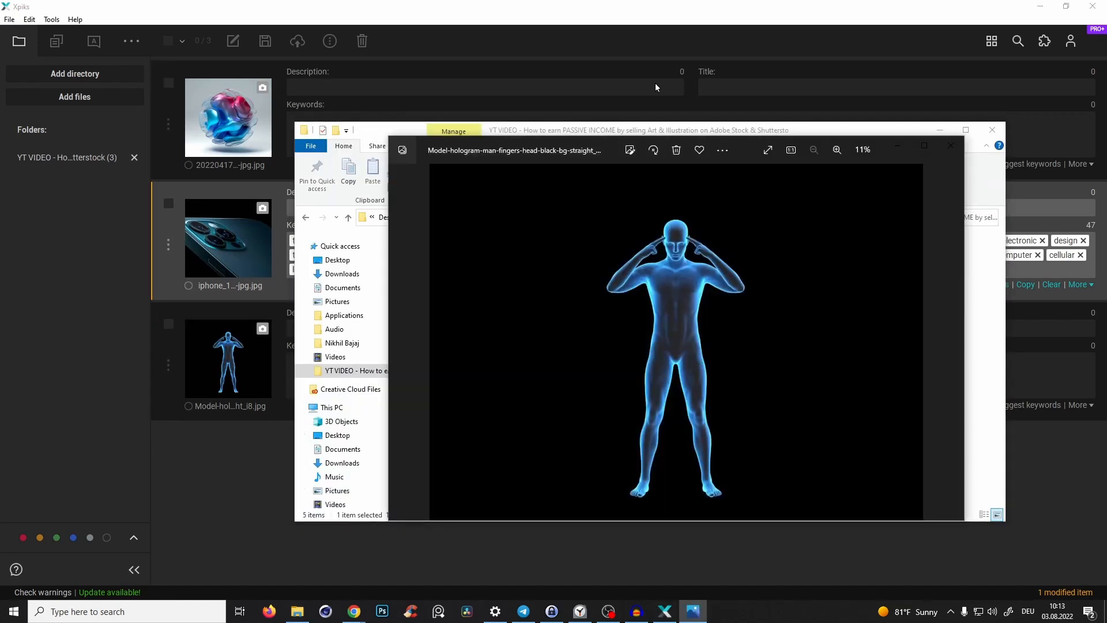
{"action": "left_click_drag", "start_coordinate": [756, 138], "coordinate": [689, 88]}
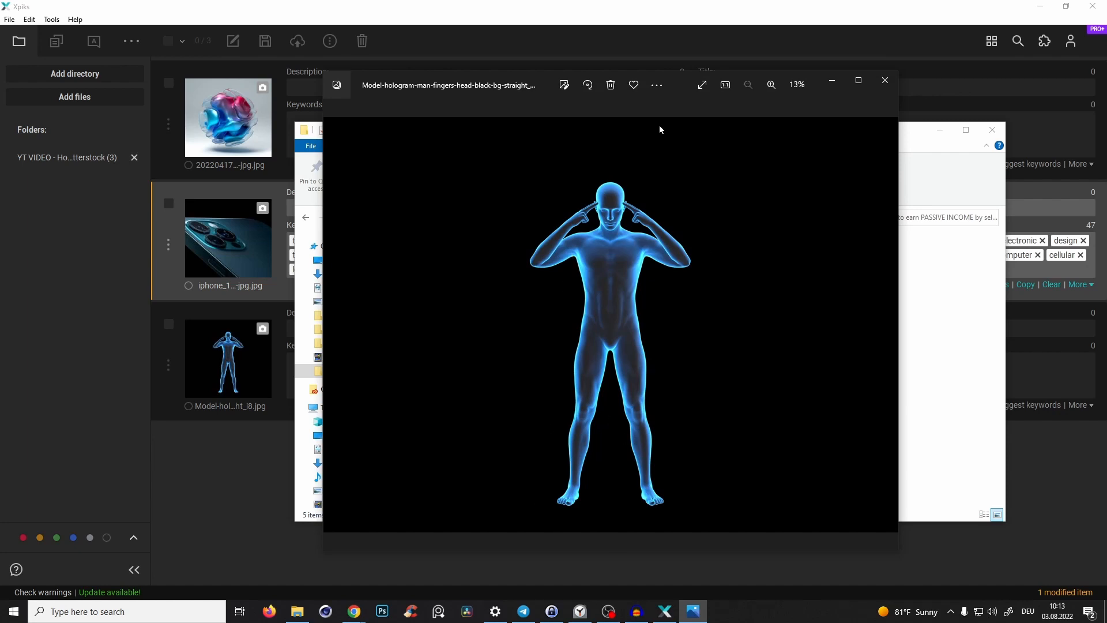
{"action": "left_click", "coordinate": [832, 80]}
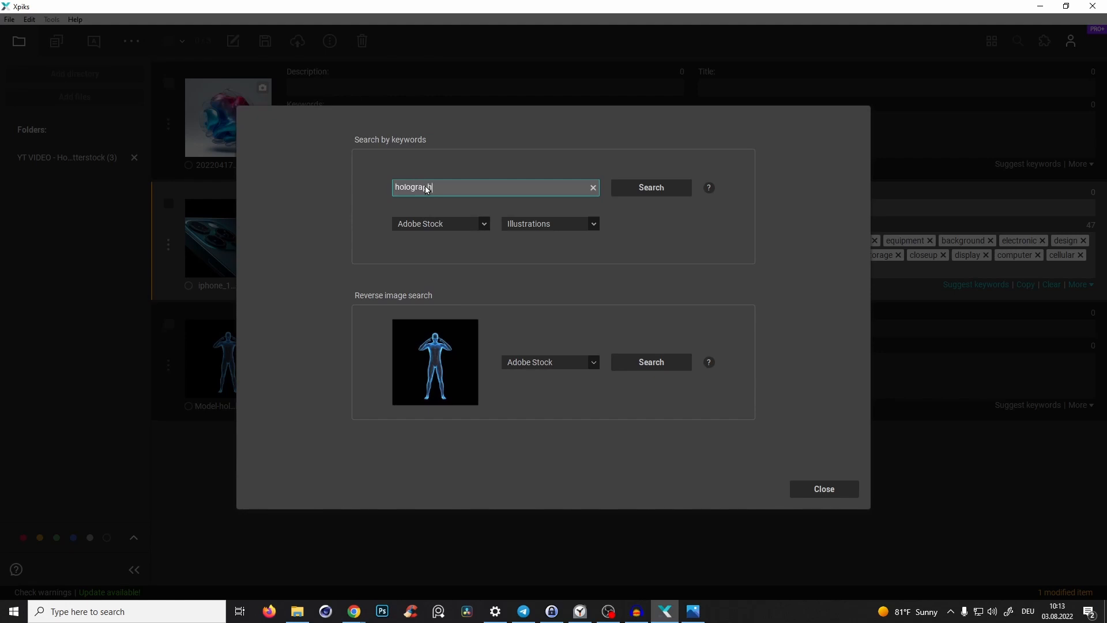
- Search Adobe Stock illustrations for holographic man standing 3d, select a result, and close without adding keywords
{"action": "type", "text": "man standing 3d"}
{"action": "left_click", "coordinate": [628, 191]}
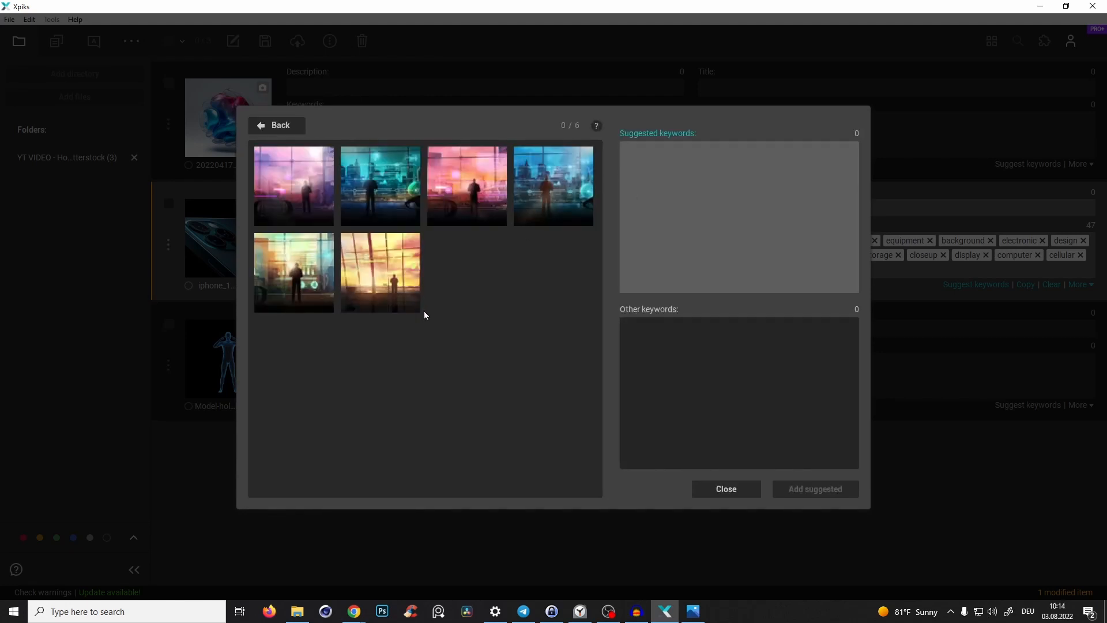
{"action": "left_click", "coordinate": [283, 126]}
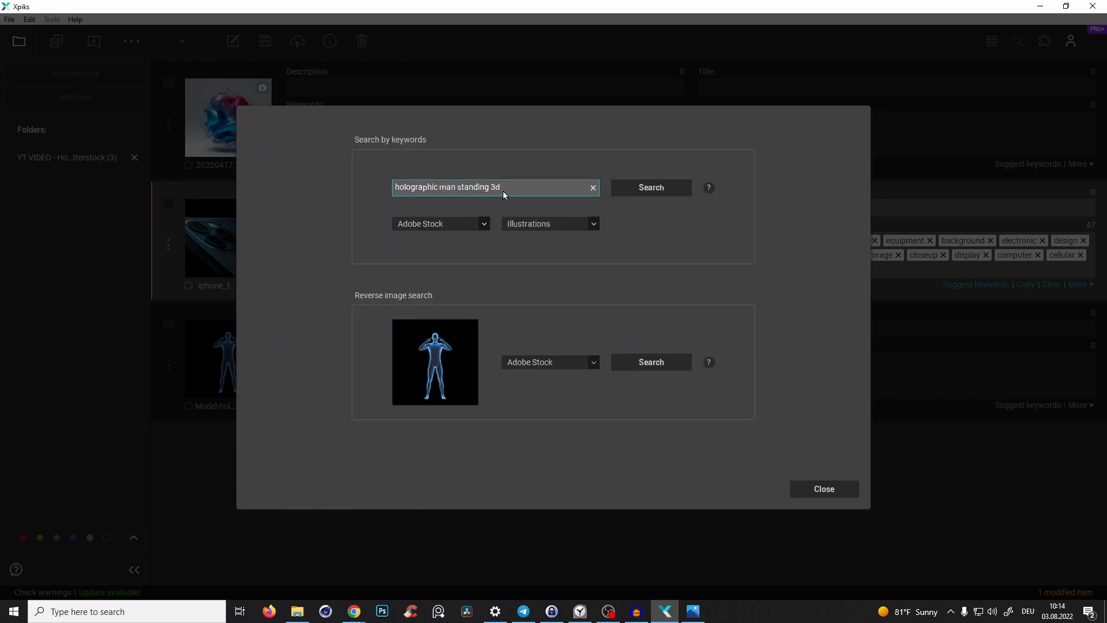
{"action": "key", "text": "BackSpace"}
{"action": "left_click", "coordinate": [680, 187]}
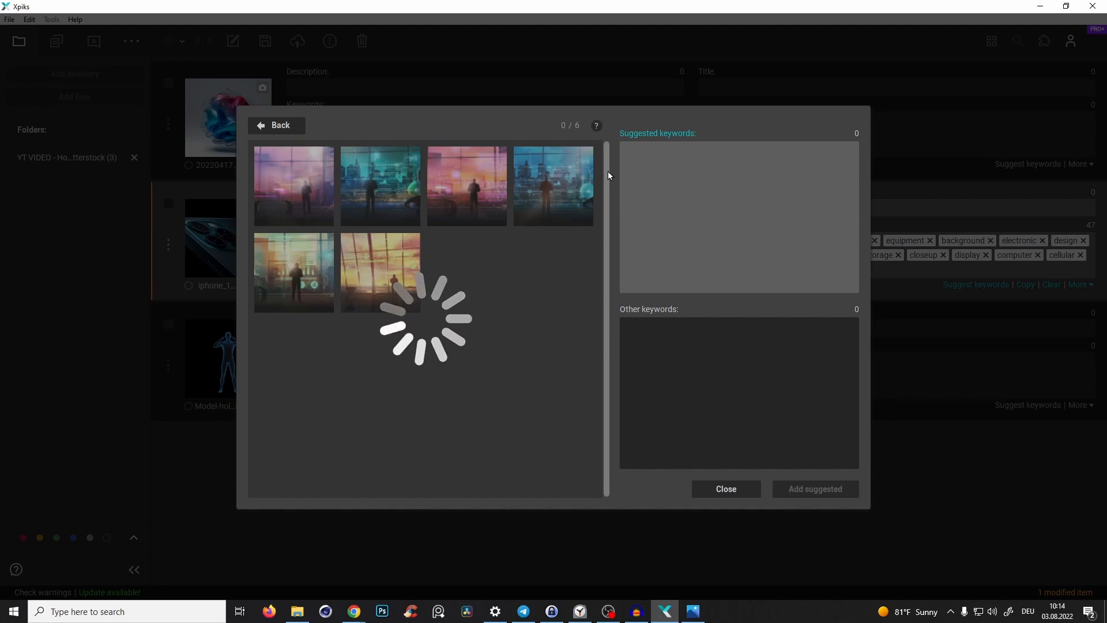
{"action": "left_click_drag", "start_coordinate": [607, 171], "coordinate": [608, 394]}
{"action": "scroll", "coordinate": [513, 393], "scroll_direction": "down", "scroll_amount": 3}
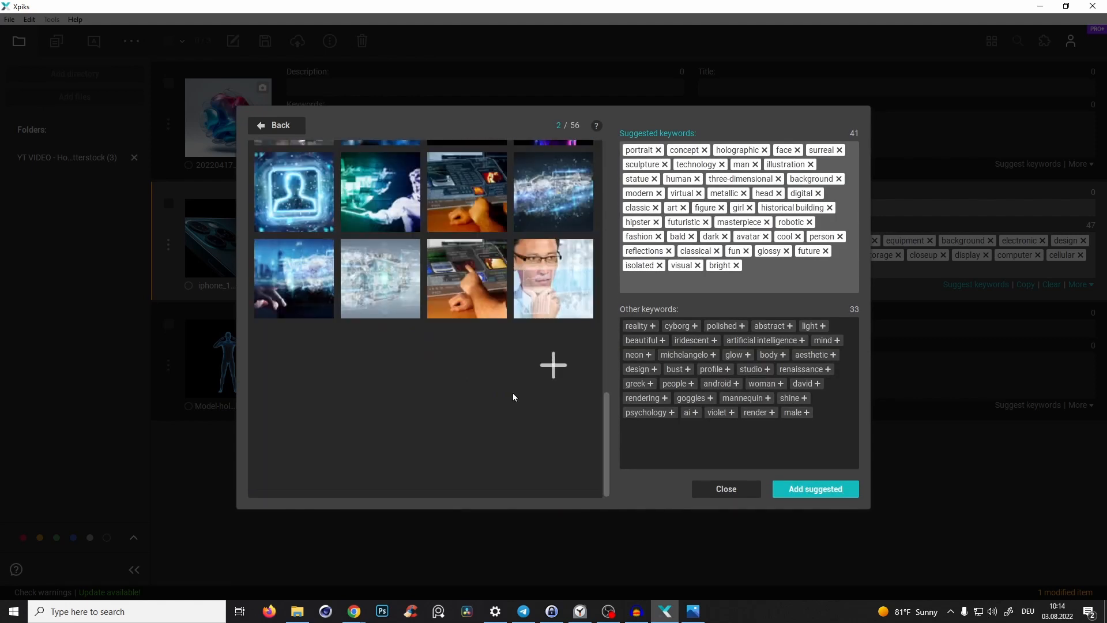
{"action": "left_click", "coordinate": [378, 367]}
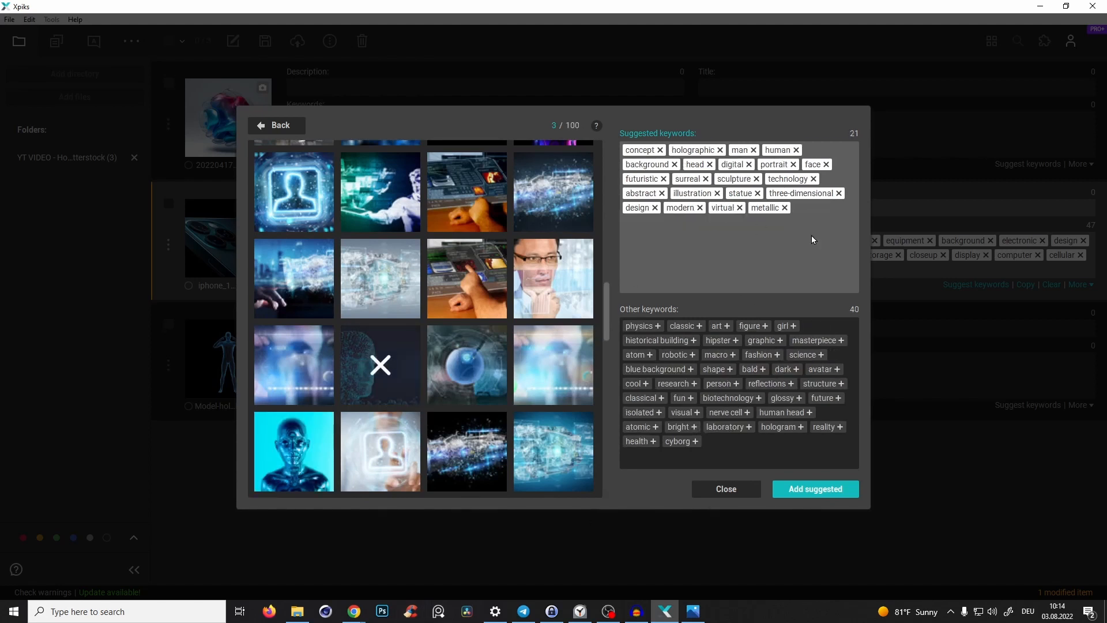
{"action": "left_click", "coordinate": [725, 496]}
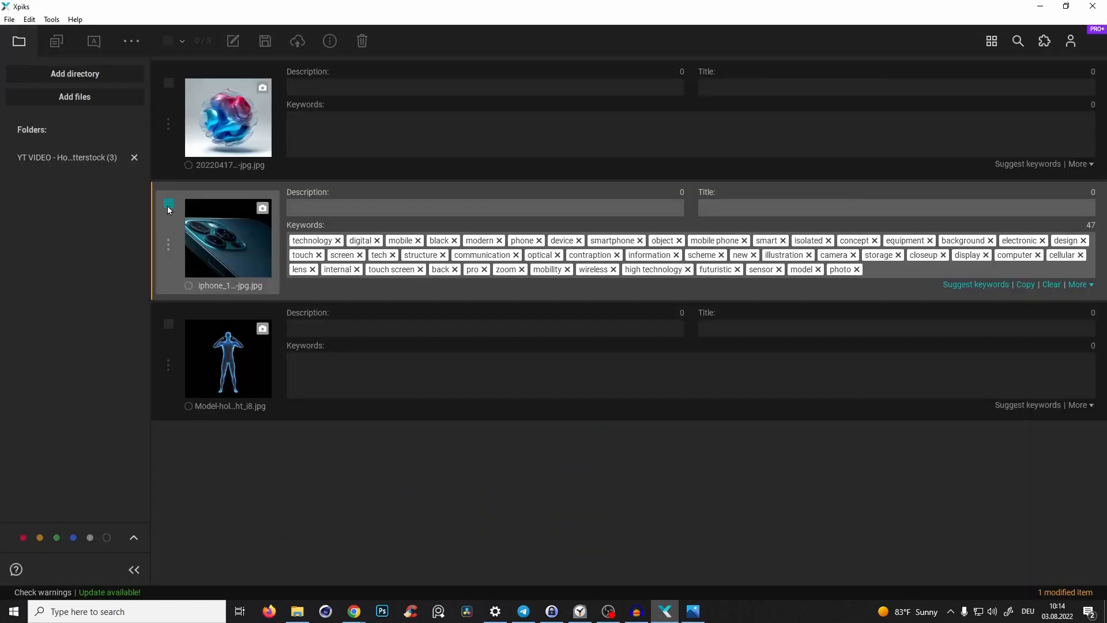
- Open keyword suggestions for the hologram man image, run a reverse image search on Adobe Stock, and select similar figure images
{"action": "left_click", "coordinate": [1029, 406]}
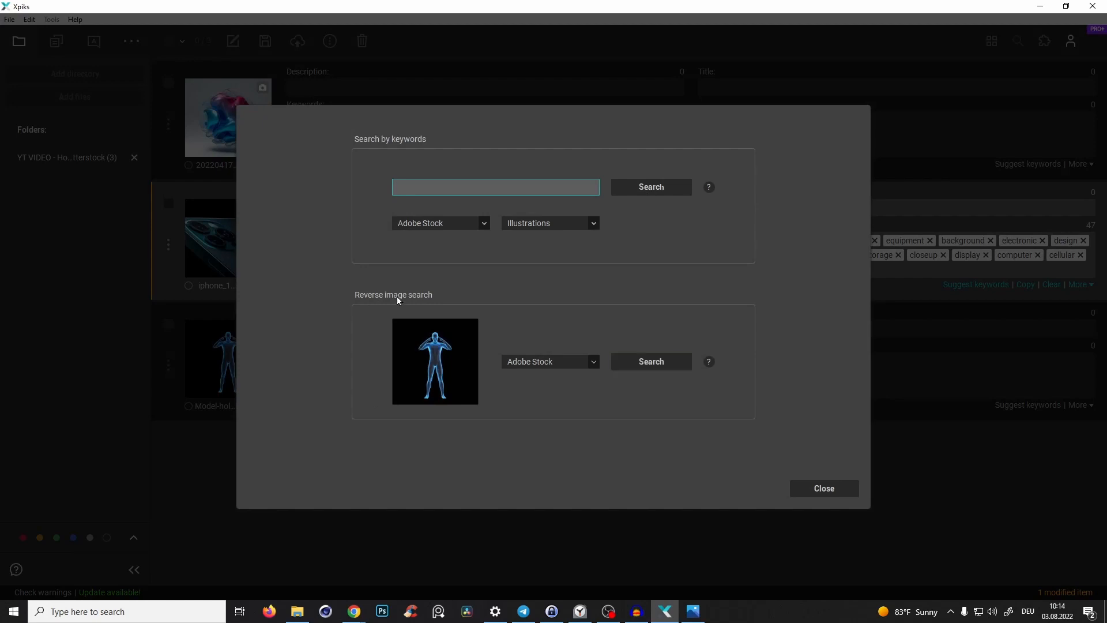
{"action": "left_click", "coordinate": [647, 356]}
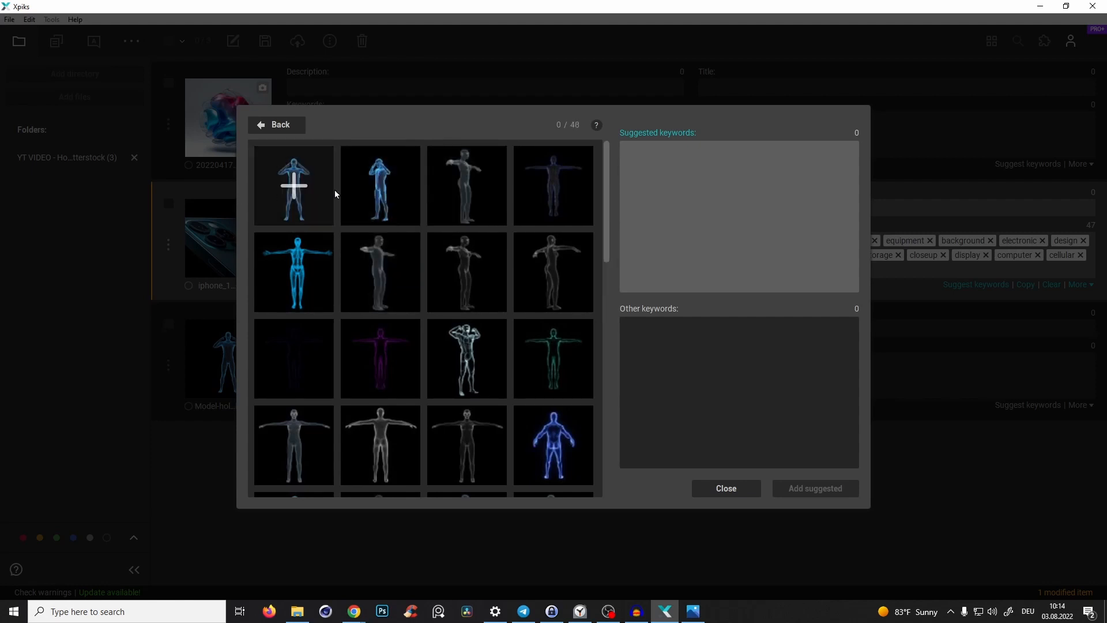
{"action": "left_click", "coordinate": [312, 272]}
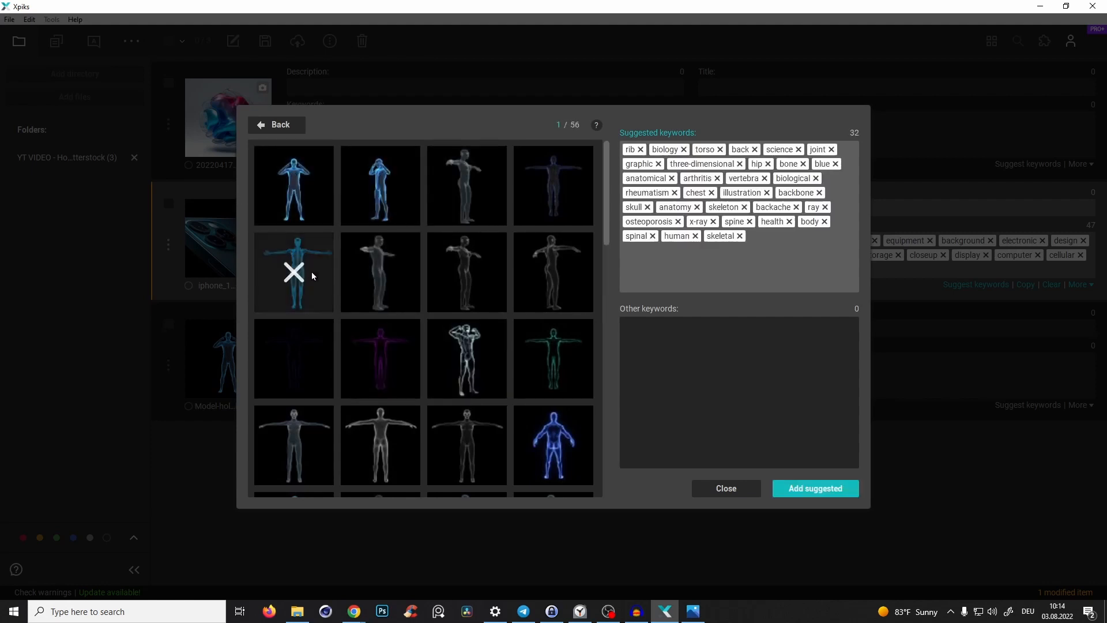
{"action": "left_click", "coordinate": [557, 437]}
{"action": "scroll", "coordinate": [609, 216], "scroll_direction": "down", "scroll_amount": 3}
{"action": "left_click", "coordinate": [467, 186]}
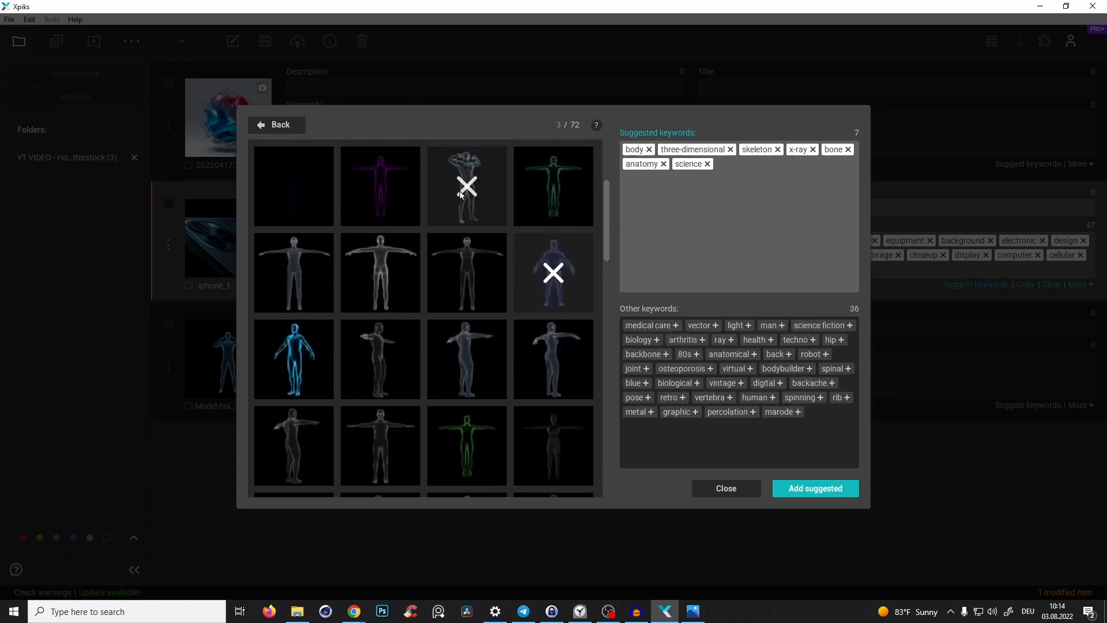
{"action": "left_click", "coordinate": [284, 361]}
{"action": "scroll", "coordinate": [608, 244], "scroll_direction": "down", "scroll_amount": 5}
- Select more similar figure images and add the suggested keywords to the hologram man image
{"action": "left_click", "coordinate": [519, 282]}
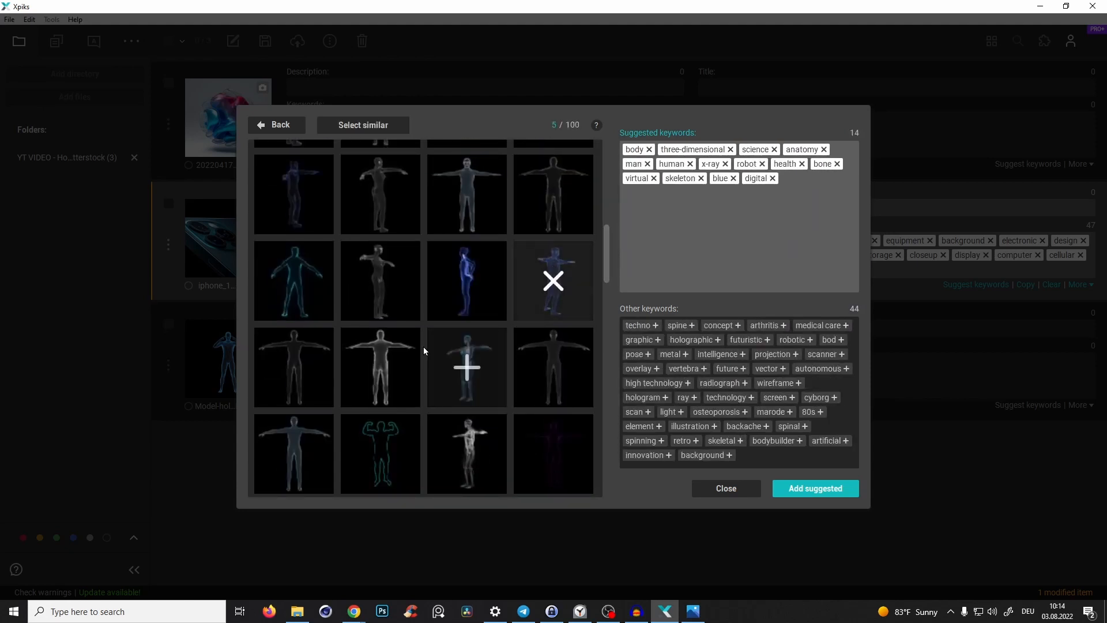
{"action": "left_click", "coordinate": [412, 354]}
{"action": "left_click", "coordinate": [453, 365]}
{"action": "left_click_drag", "start_coordinate": [607, 242], "coordinate": [610, 292]}
{"action": "left_click", "coordinate": [551, 204]}
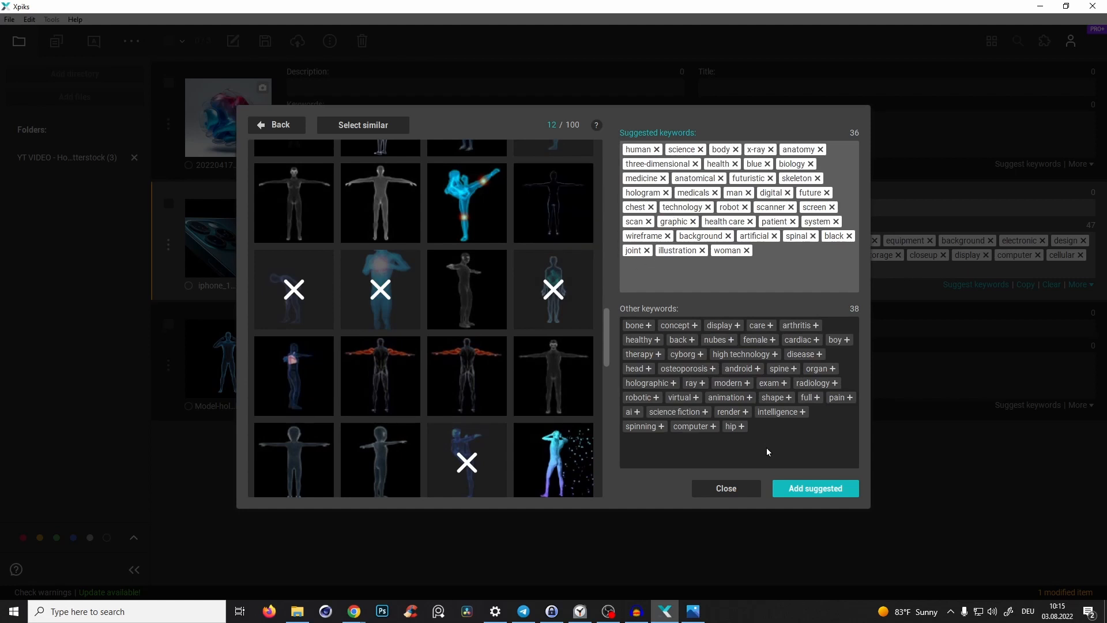
{"action": "left_click", "coordinate": [823, 490]}
{"action": "left_click", "coordinate": [713, 492]}
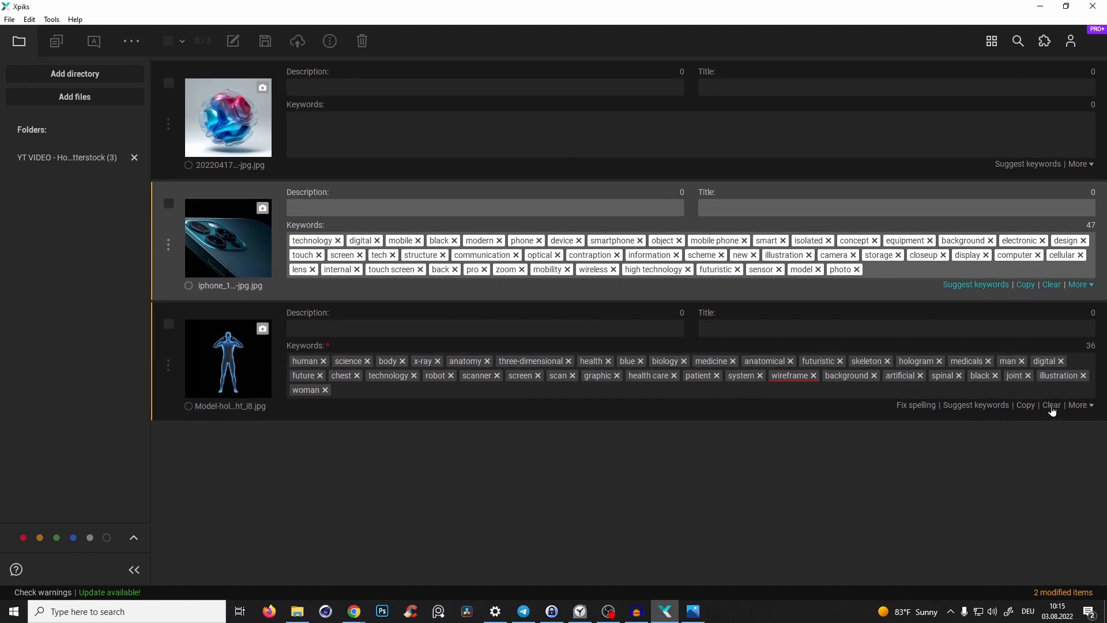
- Edit the hologram man's keywords as plain text, prepending holographic, hologram, x-ray, man, standing and blue, and save
{"action": "left_click", "coordinate": [1081, 405]}
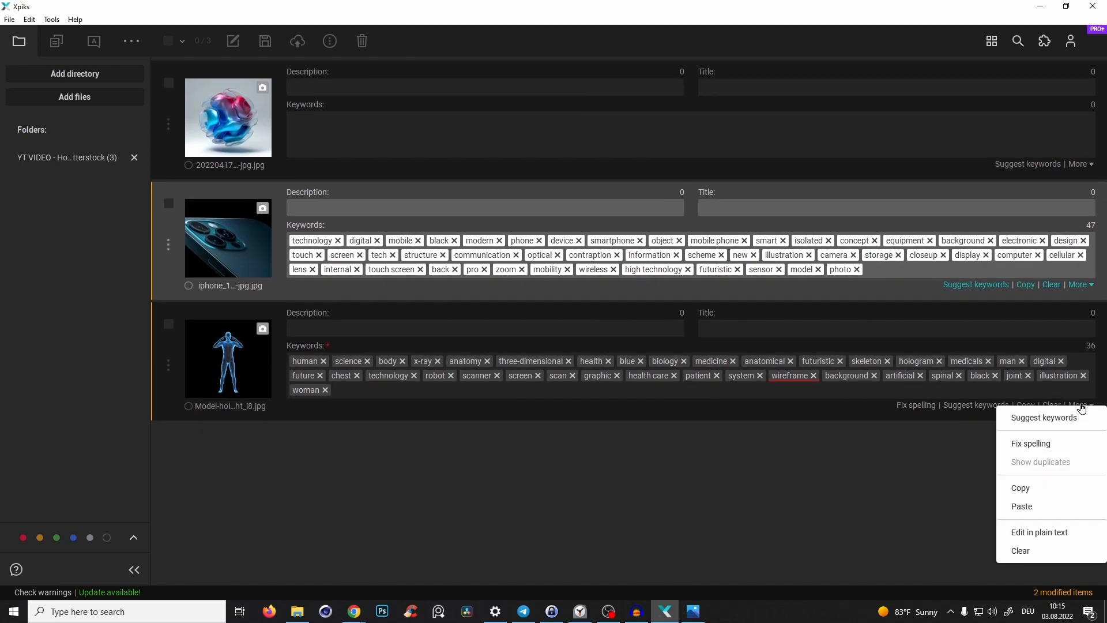
{"action": "left_click", "coordinate": [1016, 528]}
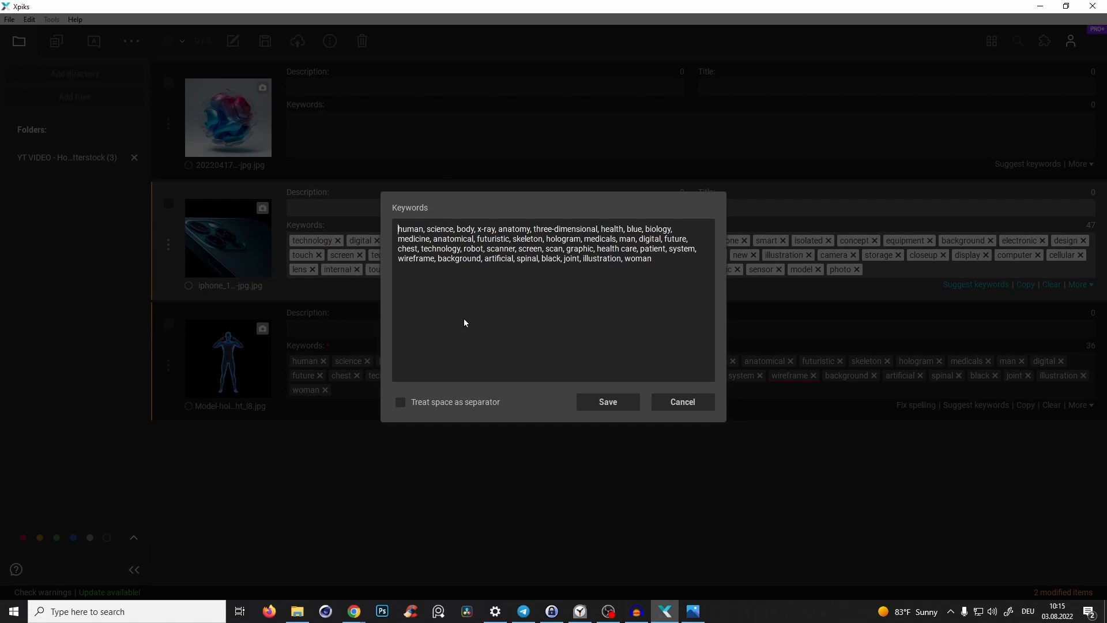
{"action": "type", "text": "holographi"}
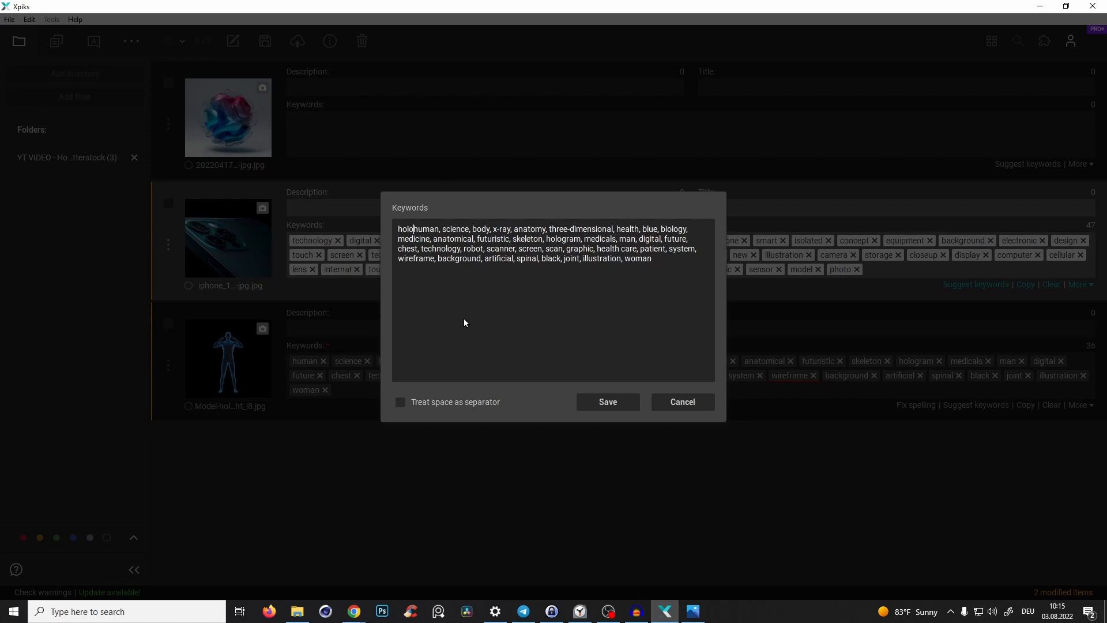
{"action": "type", "text": "c, hologram, x-ray"}
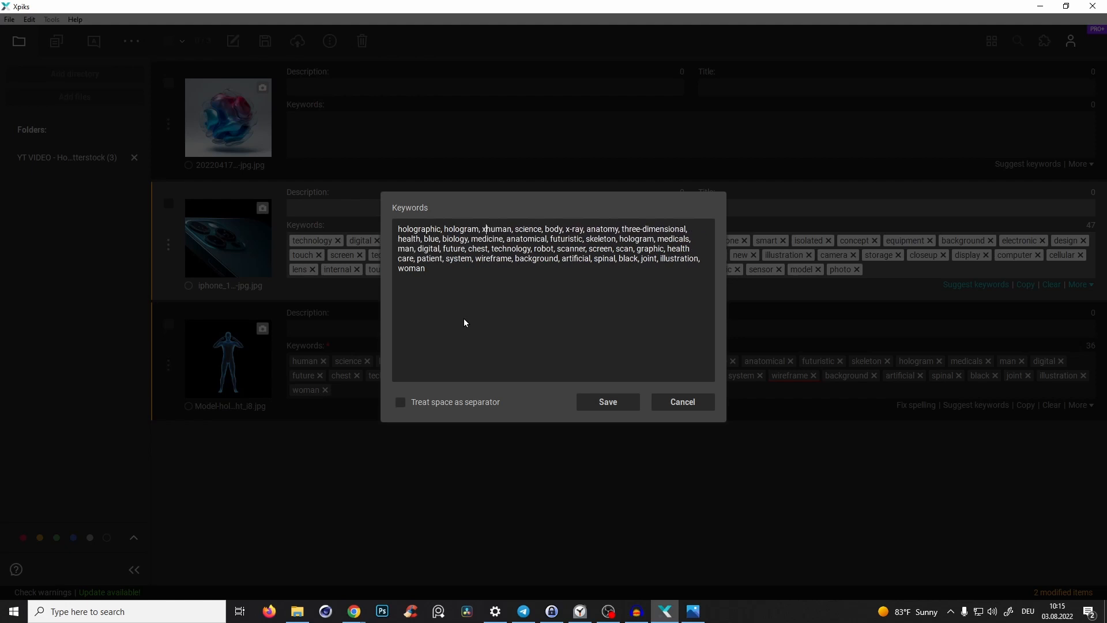
{"action": "type", "text": ", man, standingm, blue"}
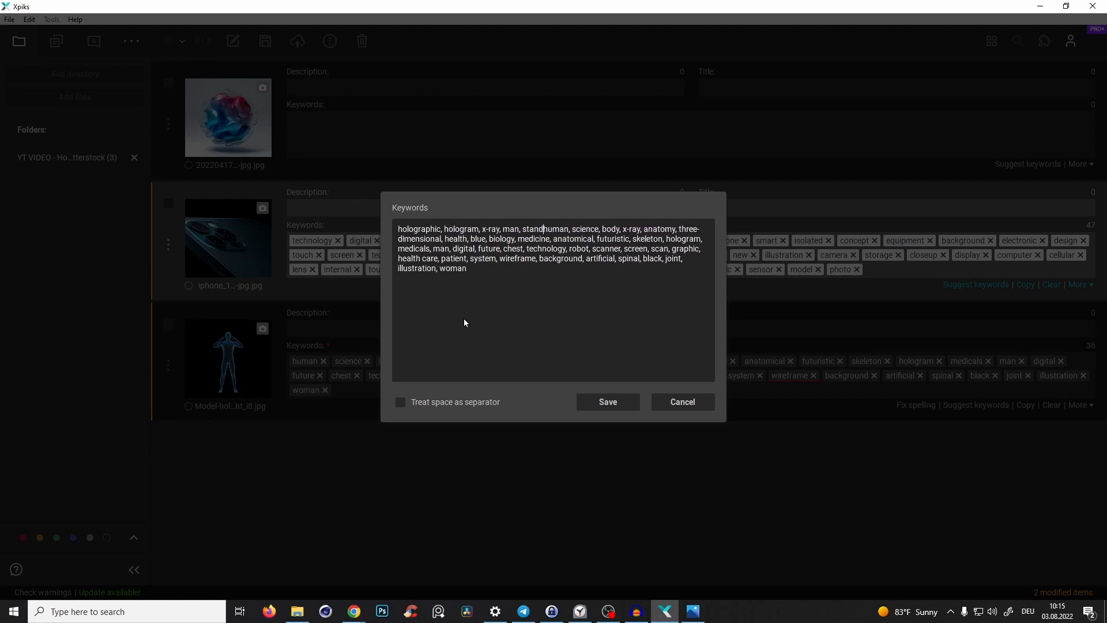
{"action": "type", "text": ","}
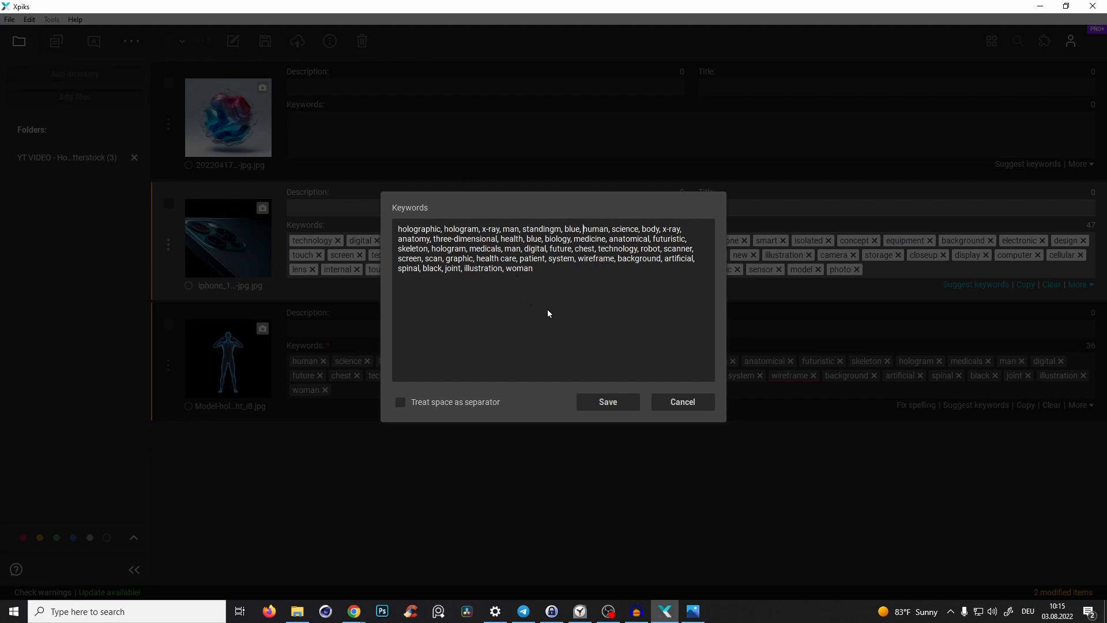
{"action": "key", "text": "BackSpace"}
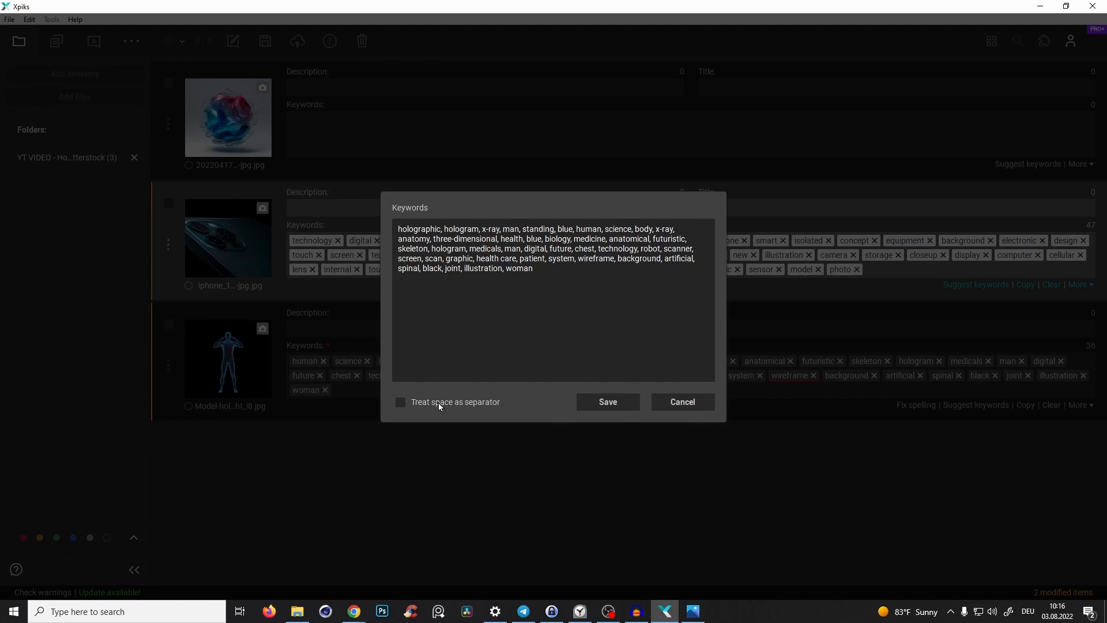
{"action": "left_click", "coordinate": [614, 402]}
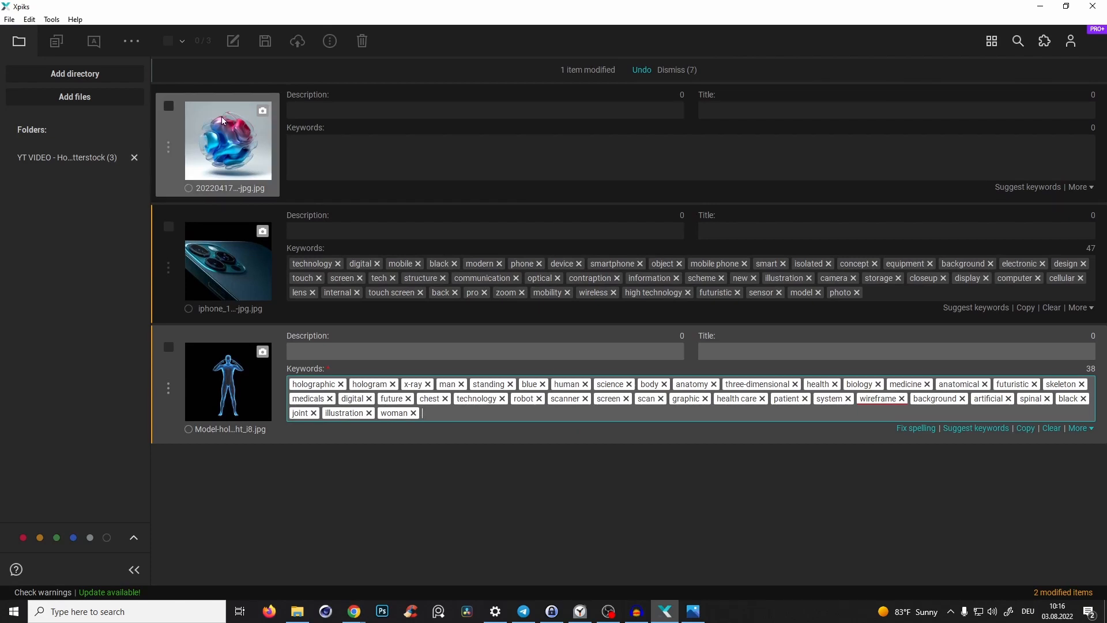
- Open keyword suggestions for the abstract 3D blob image and run a reverse image search on Adobe Stock, selecting two similar results
{"action": "left_click", "coordinate": [1027, 192]}
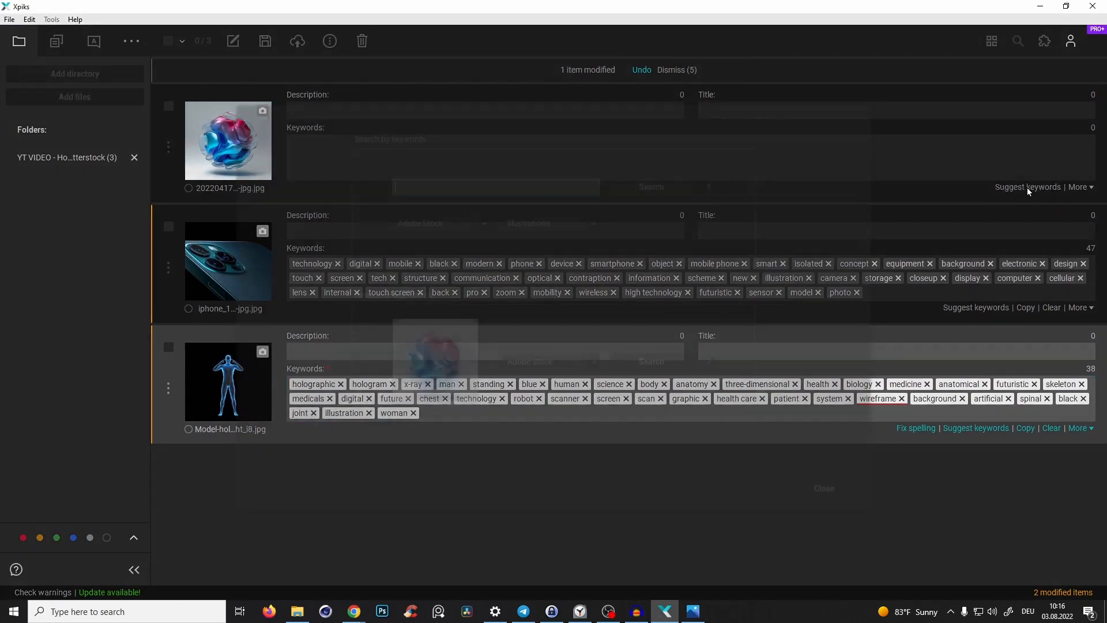
{"action": "left_click", "coordinate": [648, 358]}
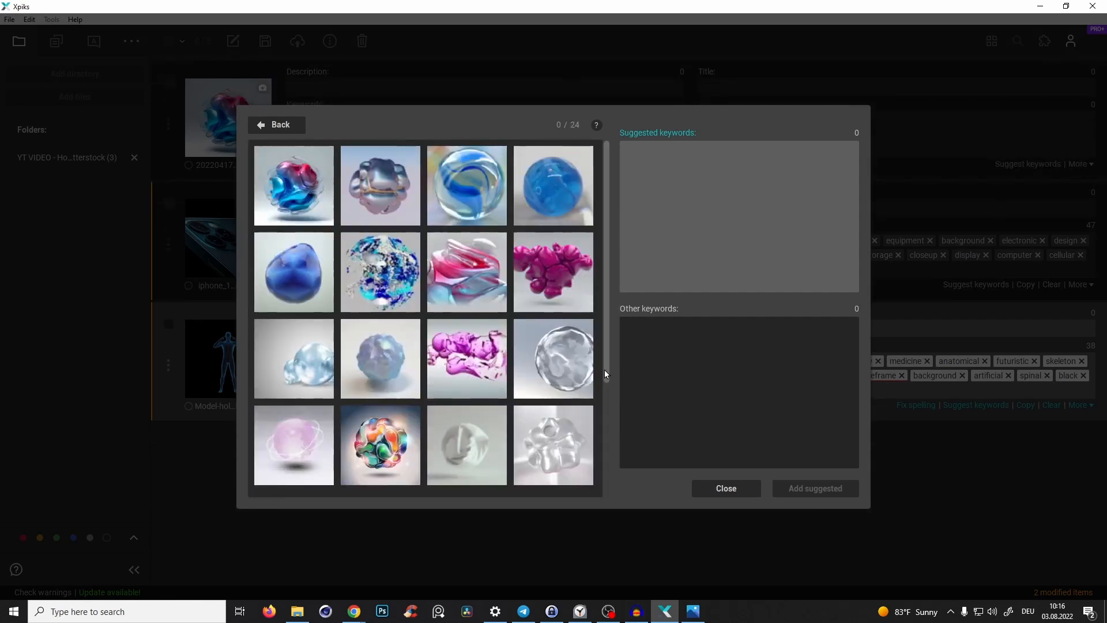
{"action": "left_click", "coordinate": [476, 274]}
{"action": "left_click", "coordinate": [458, 167]}
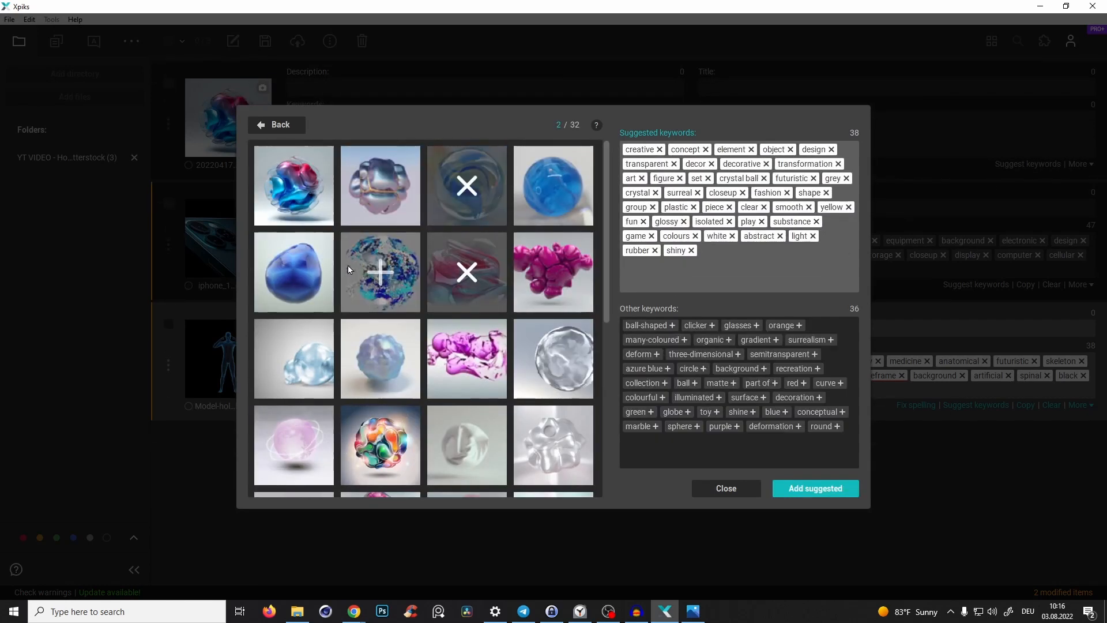
- Select several more similar glossy sphere images from the reverse image search results for the abstract blob image
{"action": "scroll", "coordinate": [594, 290], "scroll_direction": "down", "scroll_amount": 3}
{"action": "scroll", "coordinate": [594, 289], "scroll_direction": "down", "scroll_amount": 2}
{"action": "left_click", "coordinate": [591, 291]}
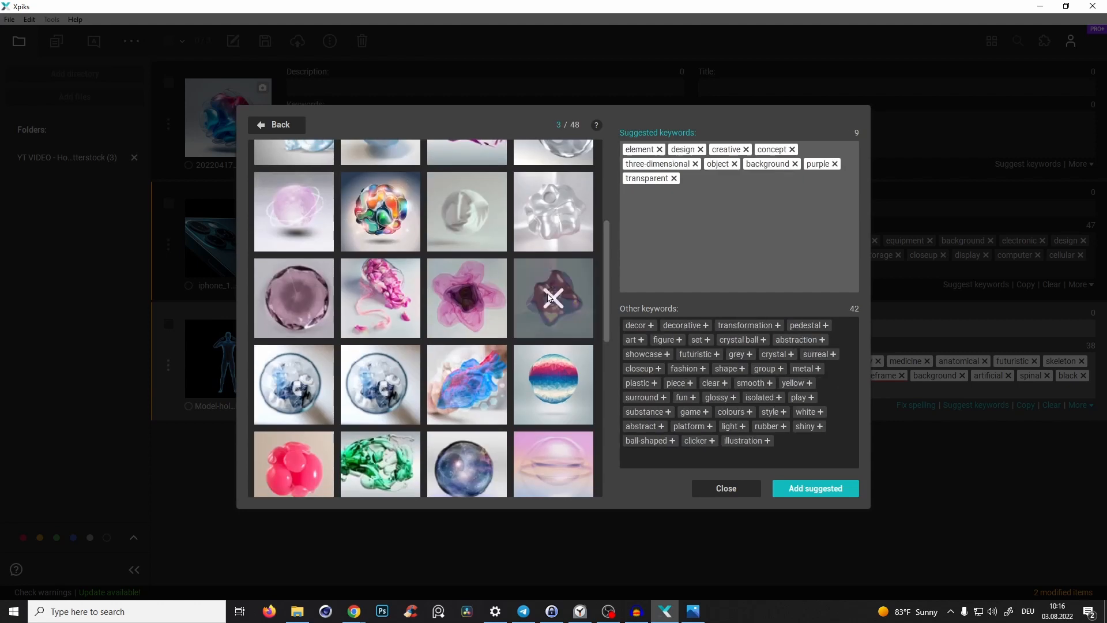
{"action": "left_click", "coordinate": [591, 378]}
{"action": "scroll", "coordinate": [604, 266], "scroll_direction": "down", "scroll_amount": 5}
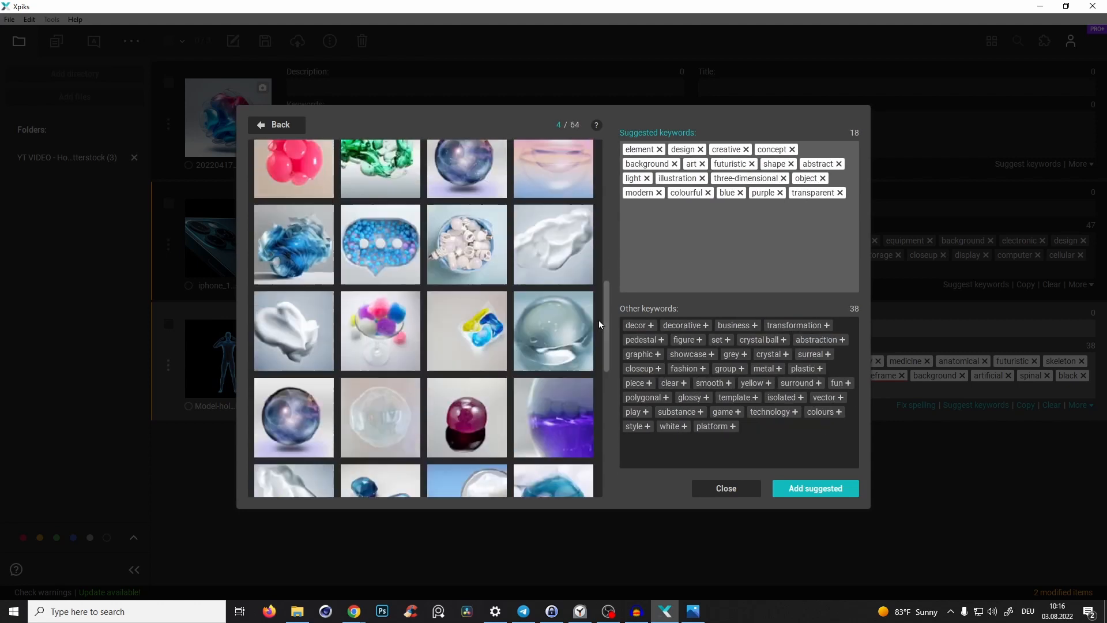
{"action": "left_click", "coordinate": [297, 427]}
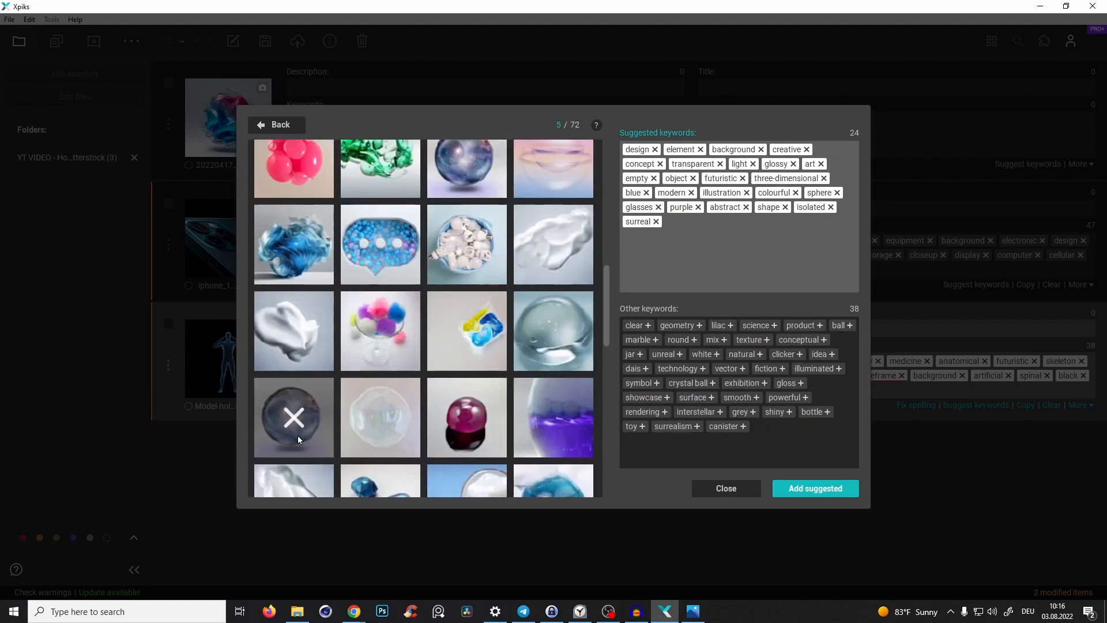
{"action": "scroll", "coordinate": [299, 375], "scroll_direction": "down", "scroll_amount": 5}
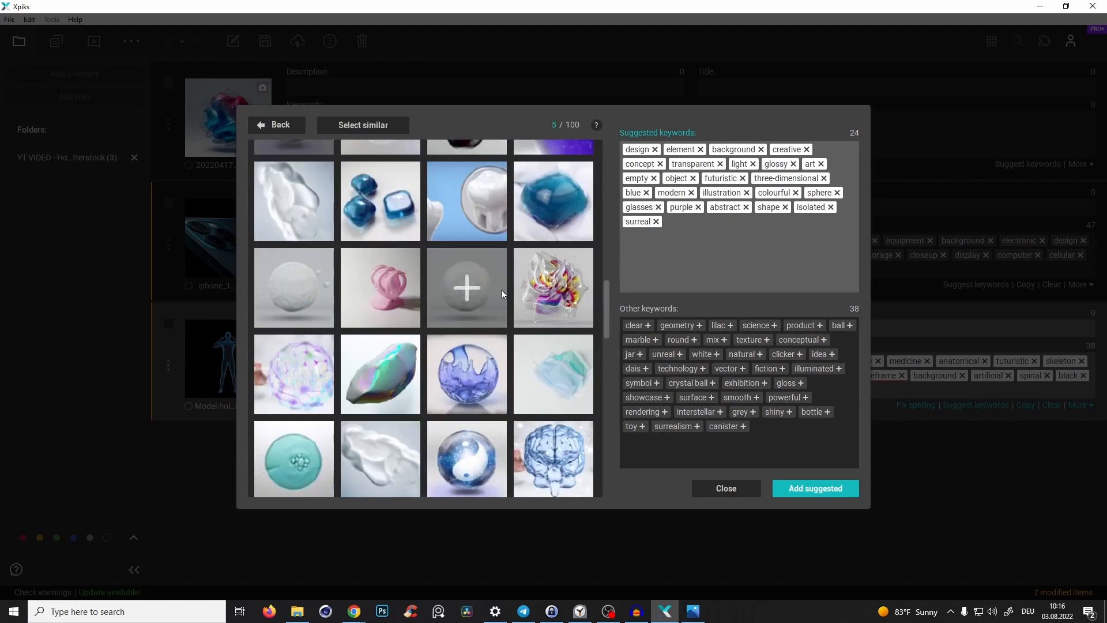
{"action": "left_click", "coordinate": [553, 288]}
{"action": "left_click", "coordinate": [483, 372]}
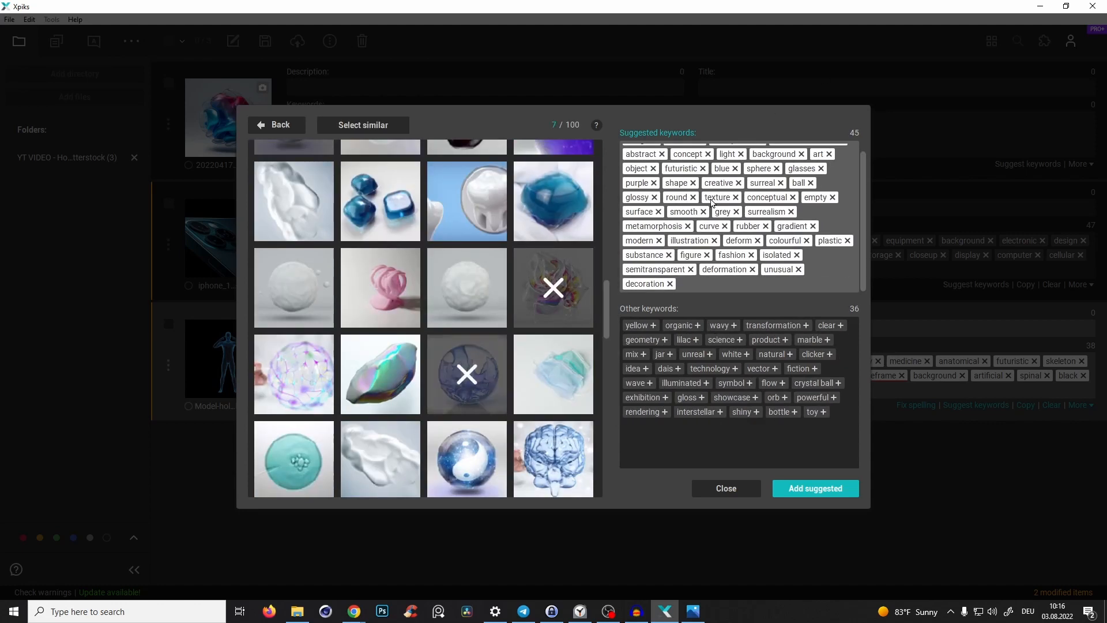
- Add organic and wavy to the suggested keywords, then apply all suggested keywords to the abstract blob image
{"action": "scroll", "coordinate": [714, 204], "scroll_direction": "up", "scroll_amount": 1}
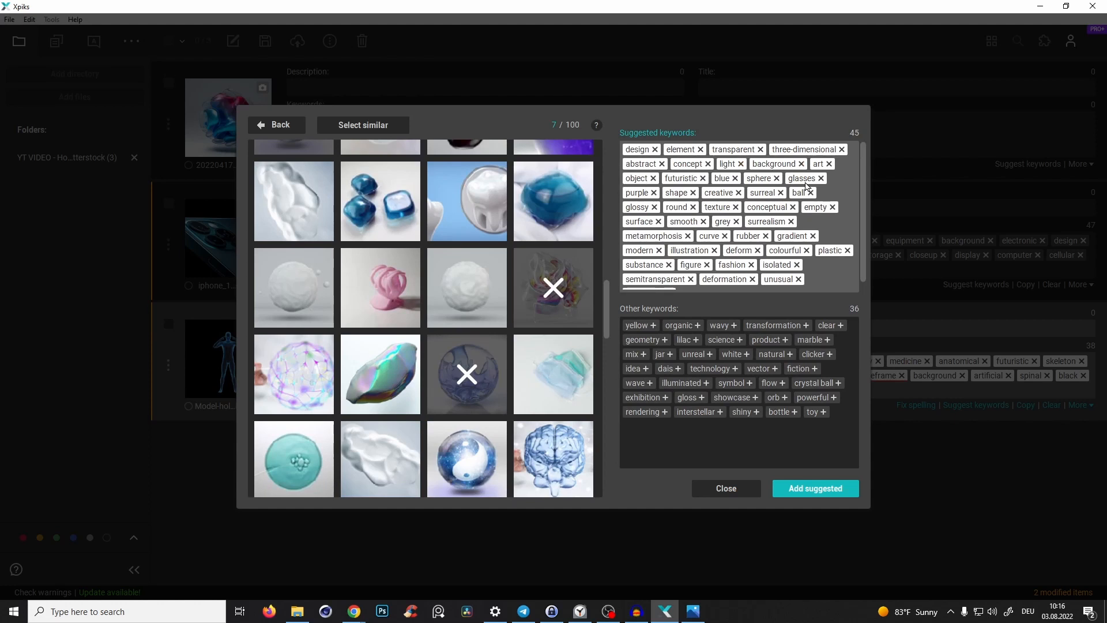
{"action": "scroll", "coordinate": [807, 190], "scroll_direction": "down", "scroll_amount": 1}
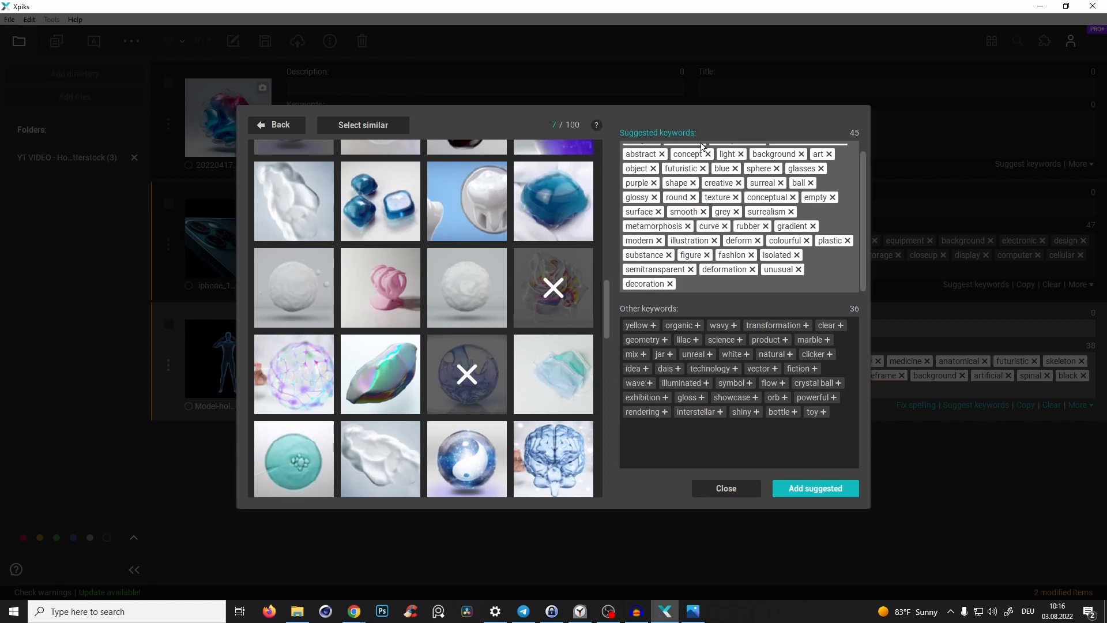
{"action": "left_click", "coordinate": [697, 326]}
{"action": "left_click", "coordinate": [685, 326]}
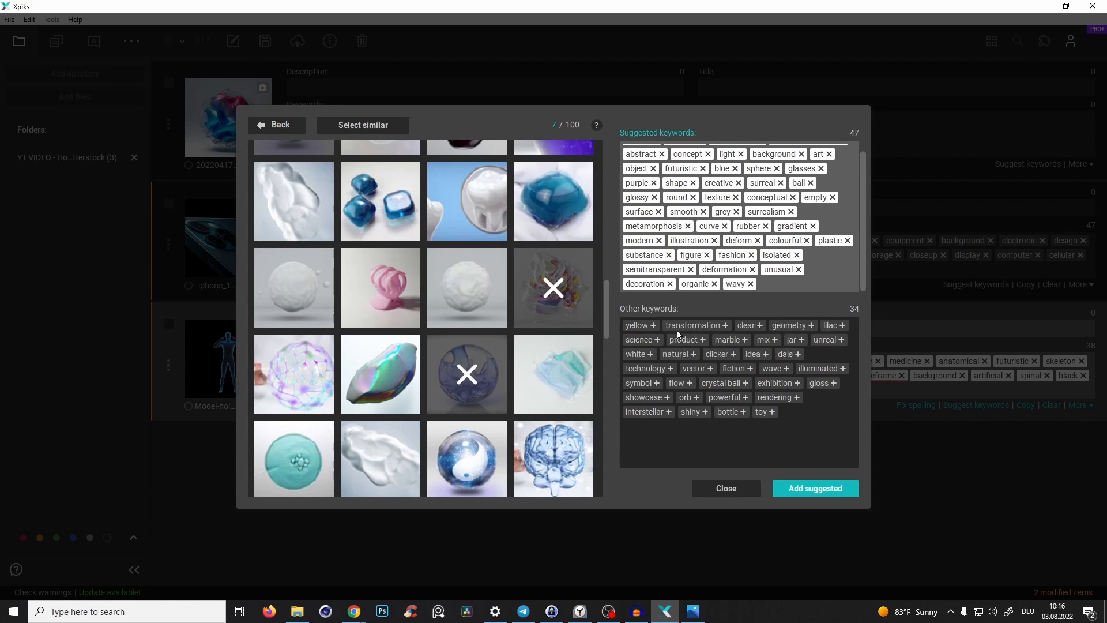
{"action": "left_click", "coordinate": [815, 489]}
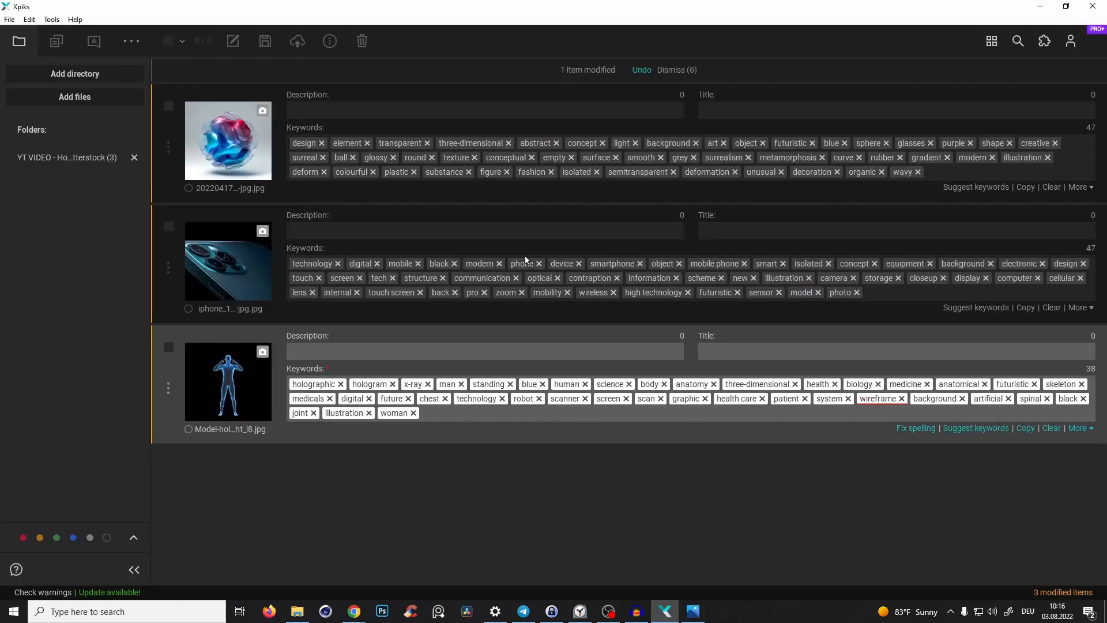
- Edit the blob image's keywords as plain text, prepending abstract, shape, modern and artwork, and save
{"action": "left_click", "coordinate": [1080, 187]}
{"action": "left_click", "coordinate": [1033, 312]}
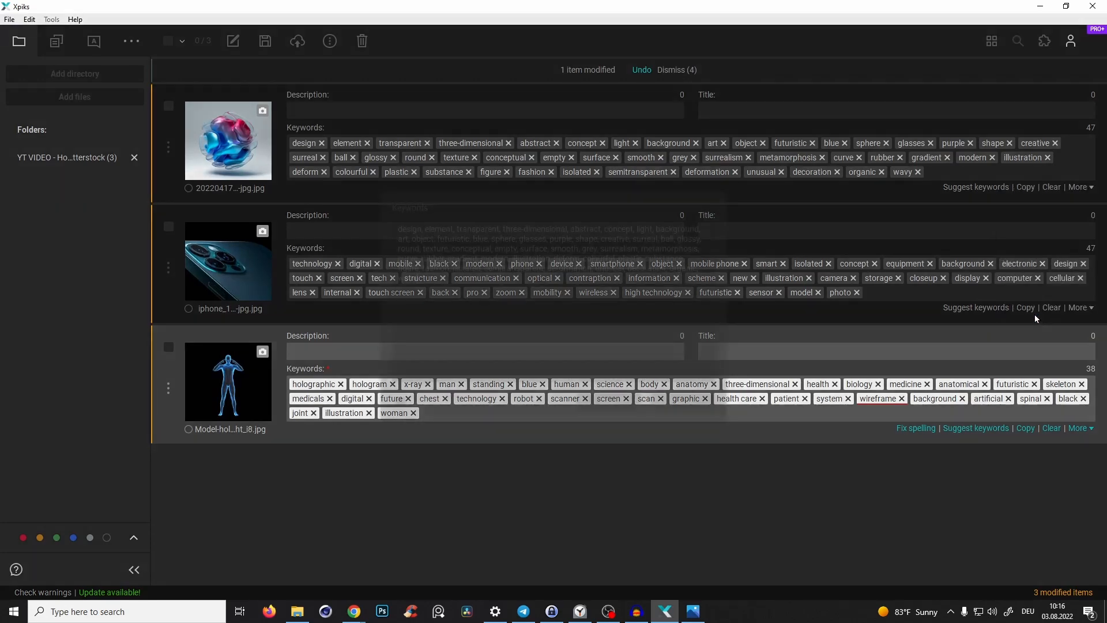
{"action": "type", "text": "abstract, shape,"}
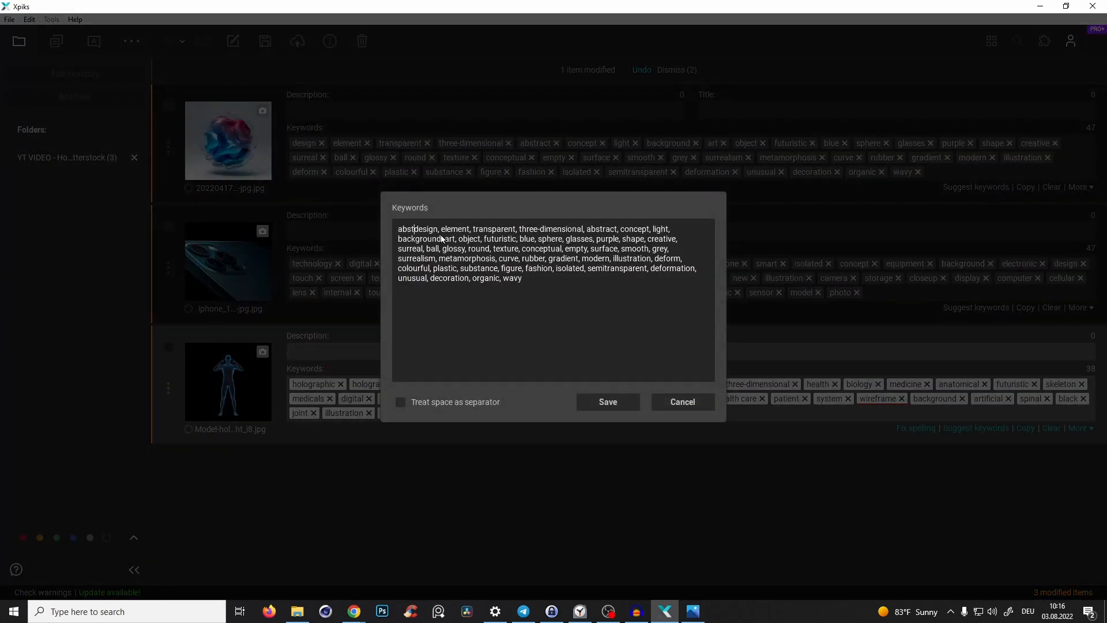
{"action": "type", "text": " modern, artwork"}
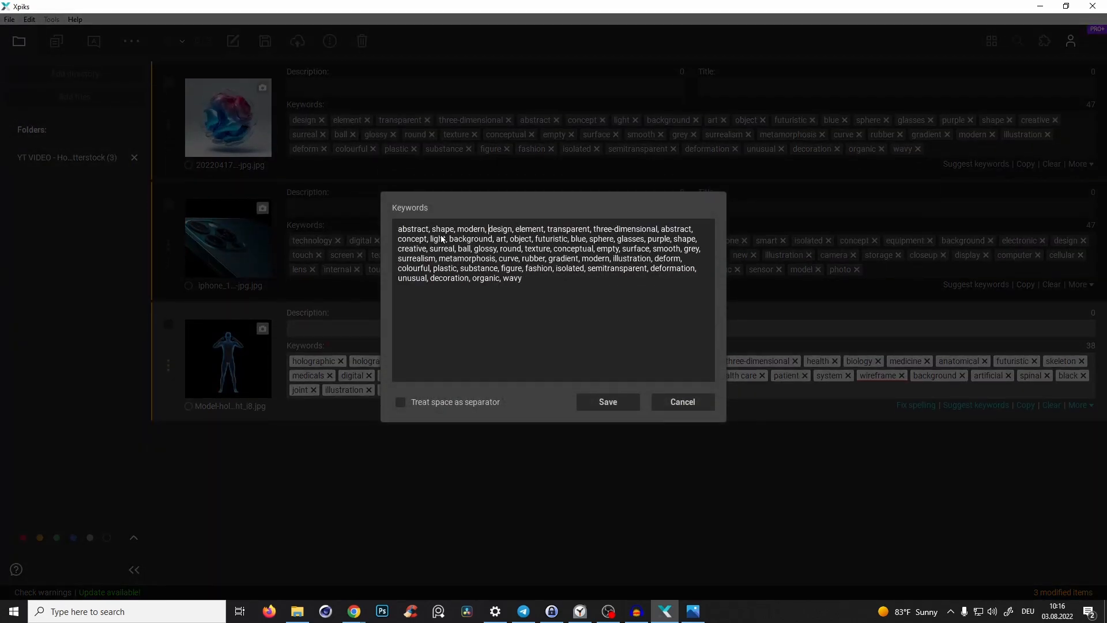
{"action": "type", "text": ","}
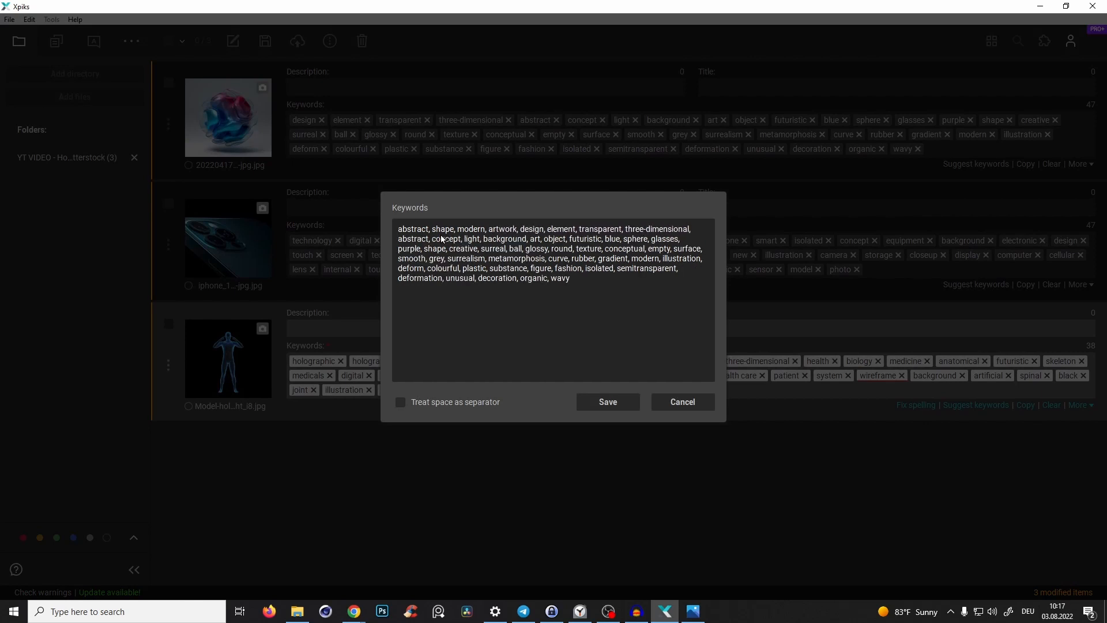
{"action": "left_click", "coordinate": [634, 406]}
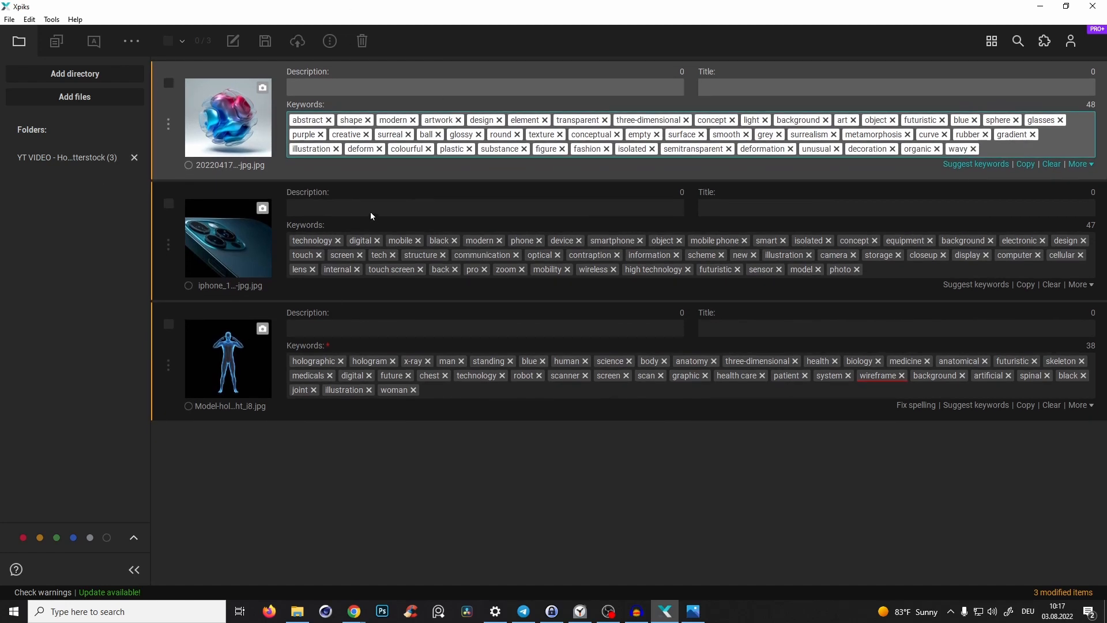
- Add the keyword 3d render to the smartphone image
{"action": "left_click", "coordinate": [304, 207]}
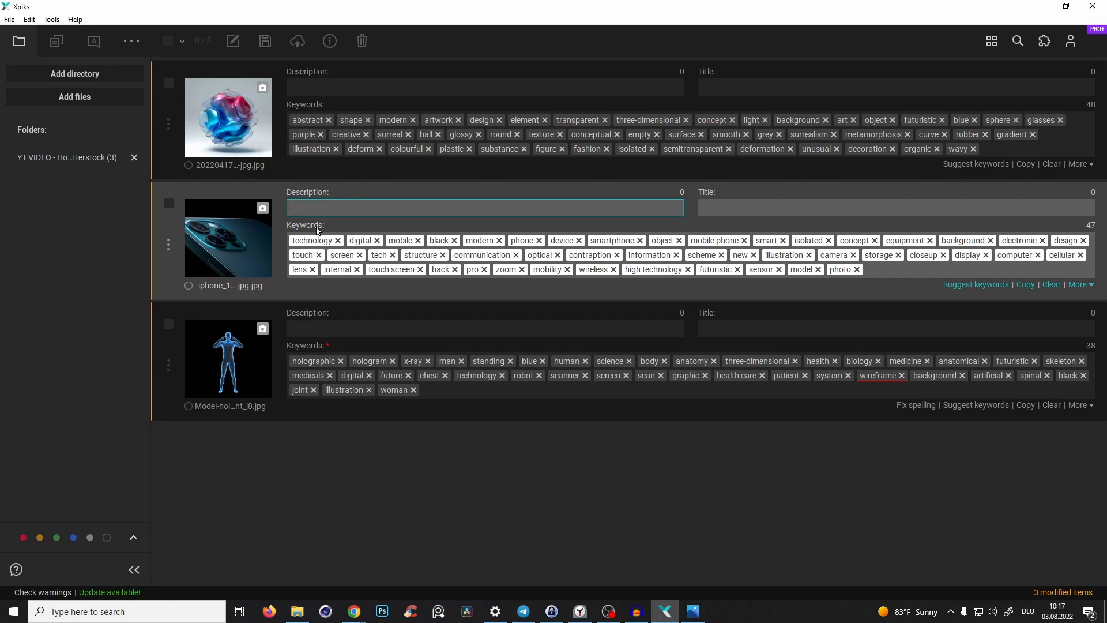
{"action": "left_click", "coordinate": [894, 273]}
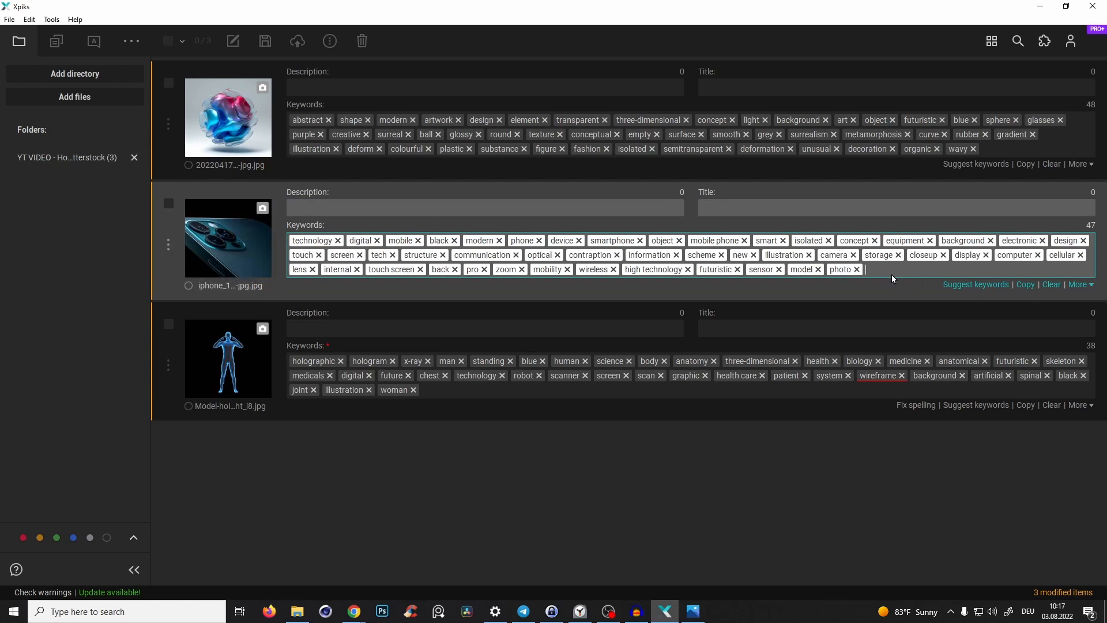
{"action": "type", "text": "3d render"}
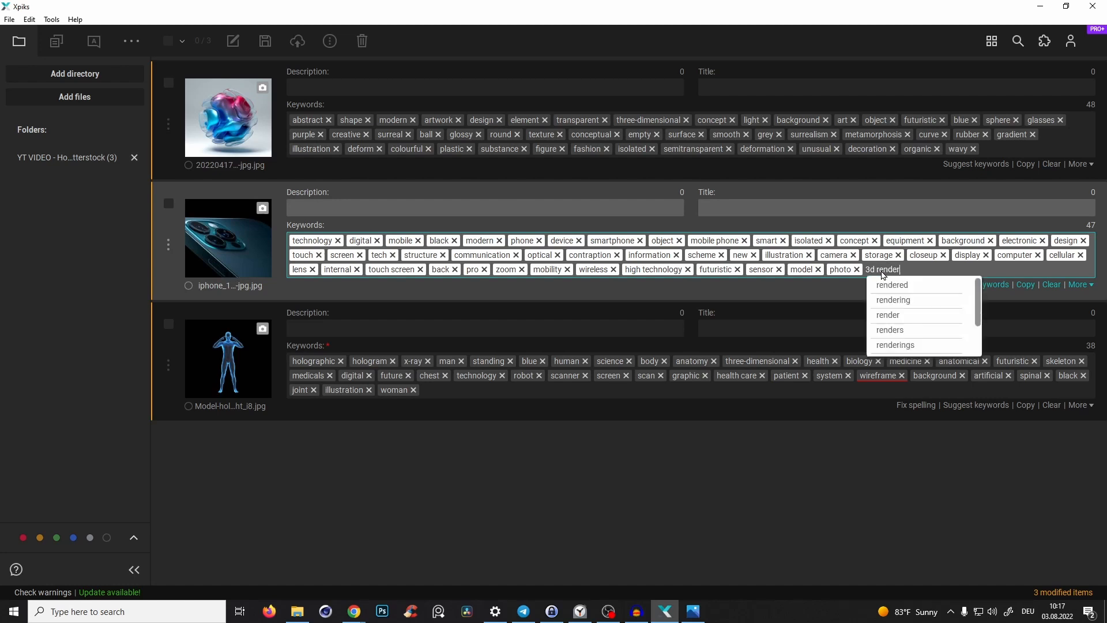
{"action": "key", "text": "Return"}
- Add the keyword 3d render to the hologram man image
{"action": "left_click", "coordinate": [909, 387]}
{"action": "type", "text": "3d re"}
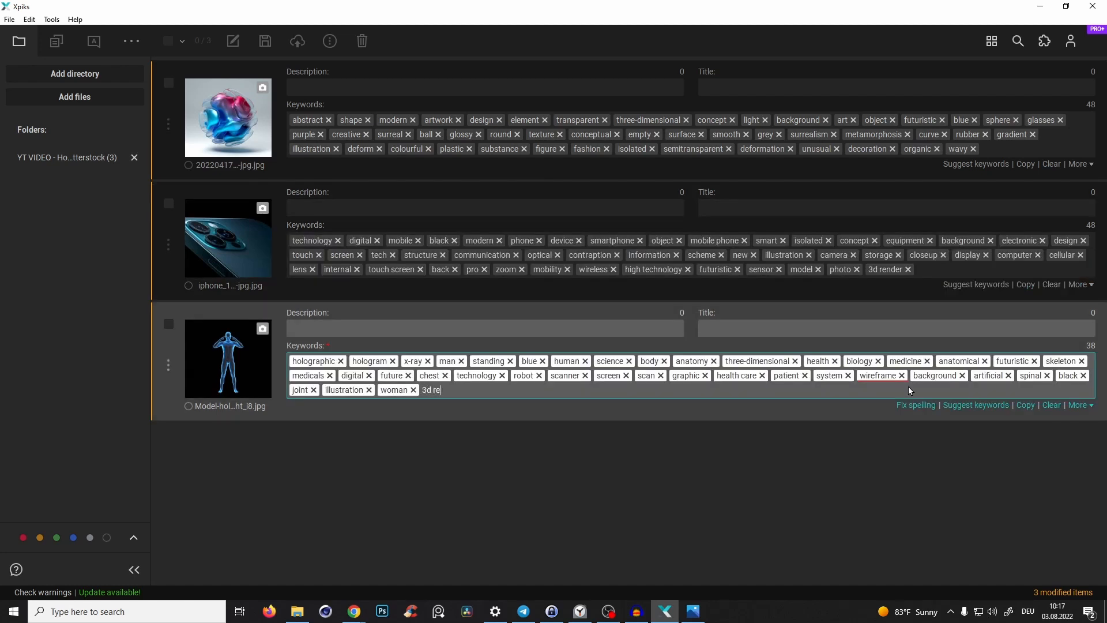
{"action": "type", "text": "nder"}
{"action": "key", "text": "Return"}
- Add the keyword 3d render to the abstract blob image
{"action": "left_click", "coordinate": [998, 154]}
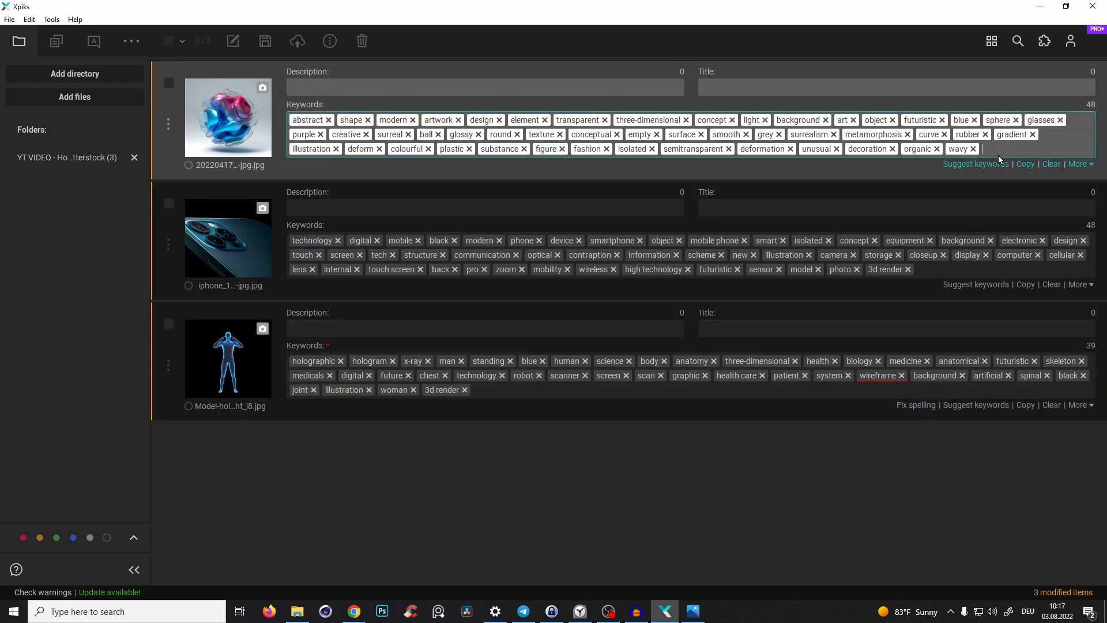
{"action": "type", "text": "3d render"}
{"action": "key", "text": "Return"}
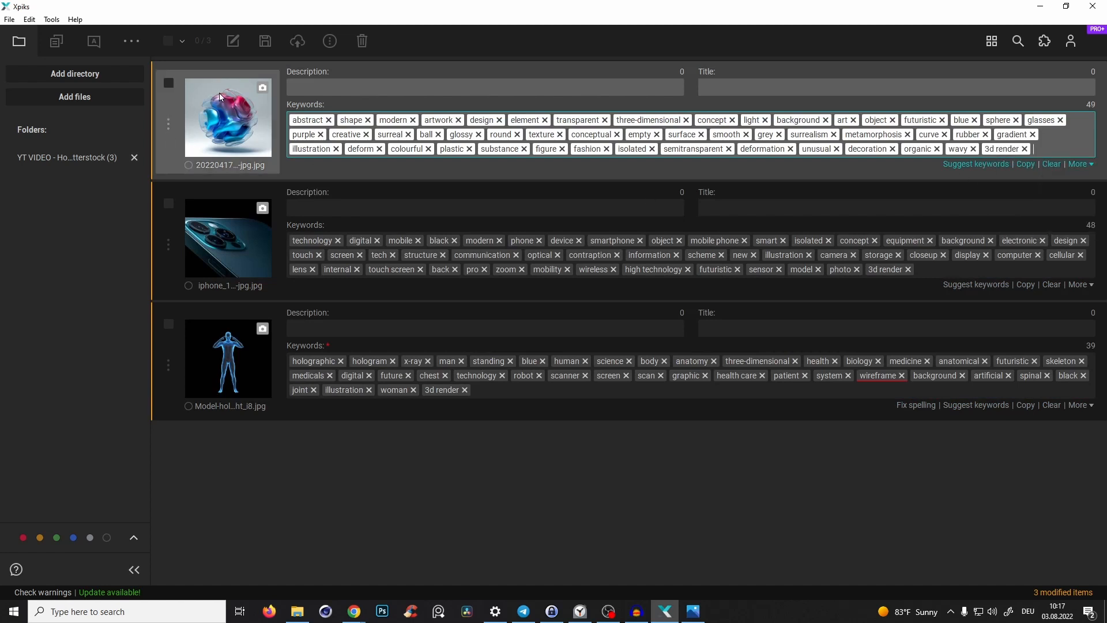
- Write the smartphone image's description: close up shot of mobile smart phone technological 3d render of communication device with camera lenses and metallic frame with dark green light
{"action": "left_click", "coordinate": [323, 89]}
{"action": "left_click", "coordinate": [330, 209]}
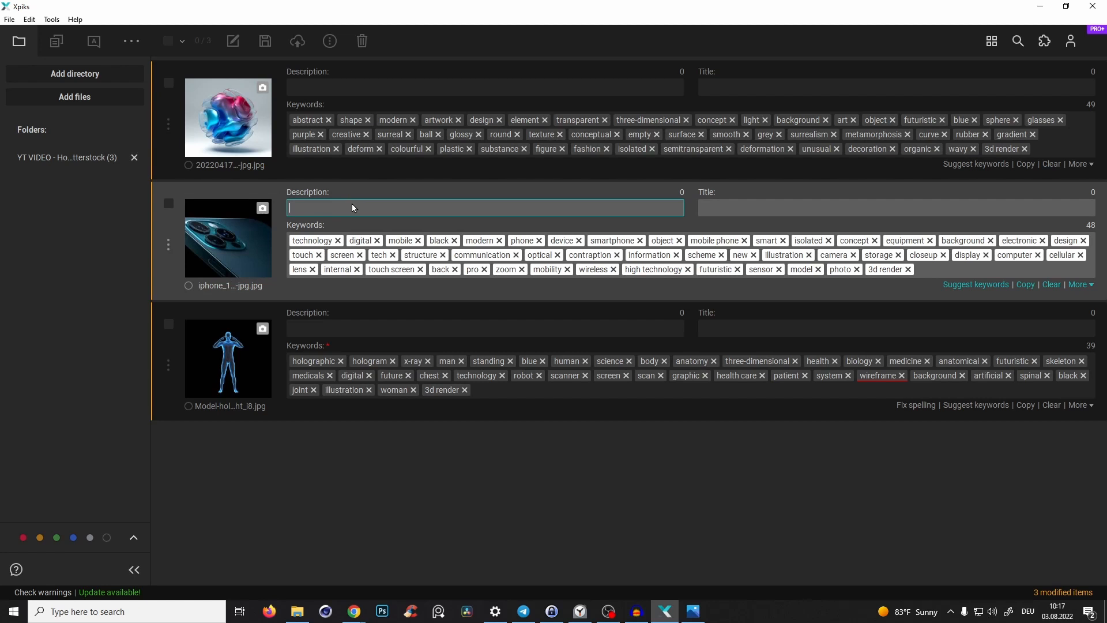
{"action": "type", "text": "close up shot of mobile smart phone technolog"}
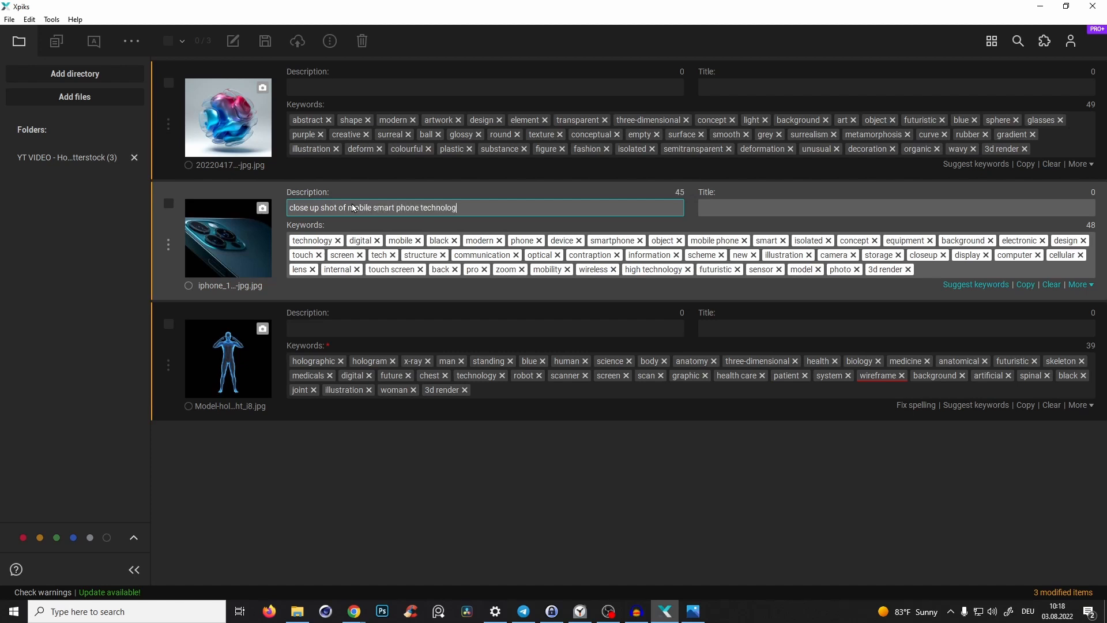
{"action": "type", "text": "ical 3d render of communicat"}
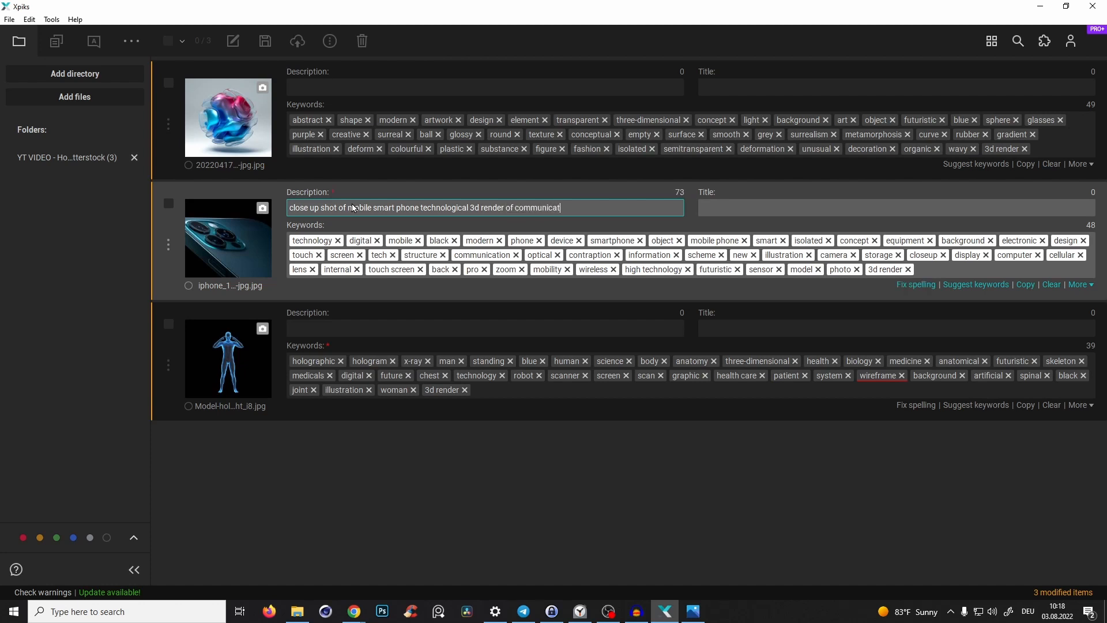
{"action": "type", "text": "ion"}
{"action": "type", "text": "device with camera lenses and metallic frame with dark green light"}
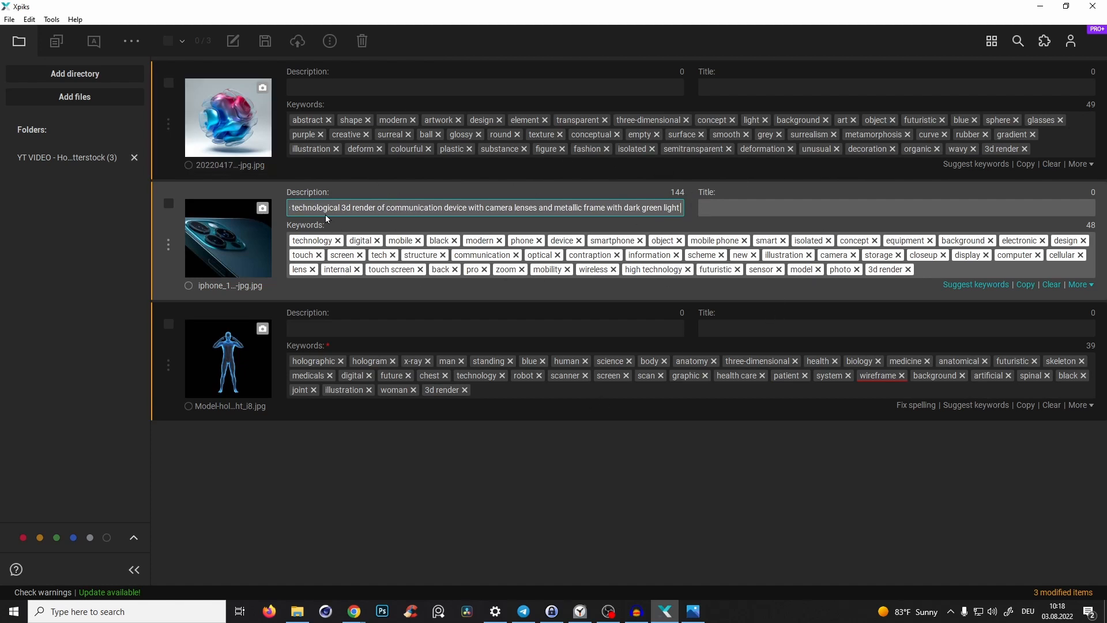
- Write the blob image's description: 3d render of abstract colorful wavy organic spherical with blue and red metallic surface in a grey studio
{"action": "left_click", "coordinate": [225, 118]}
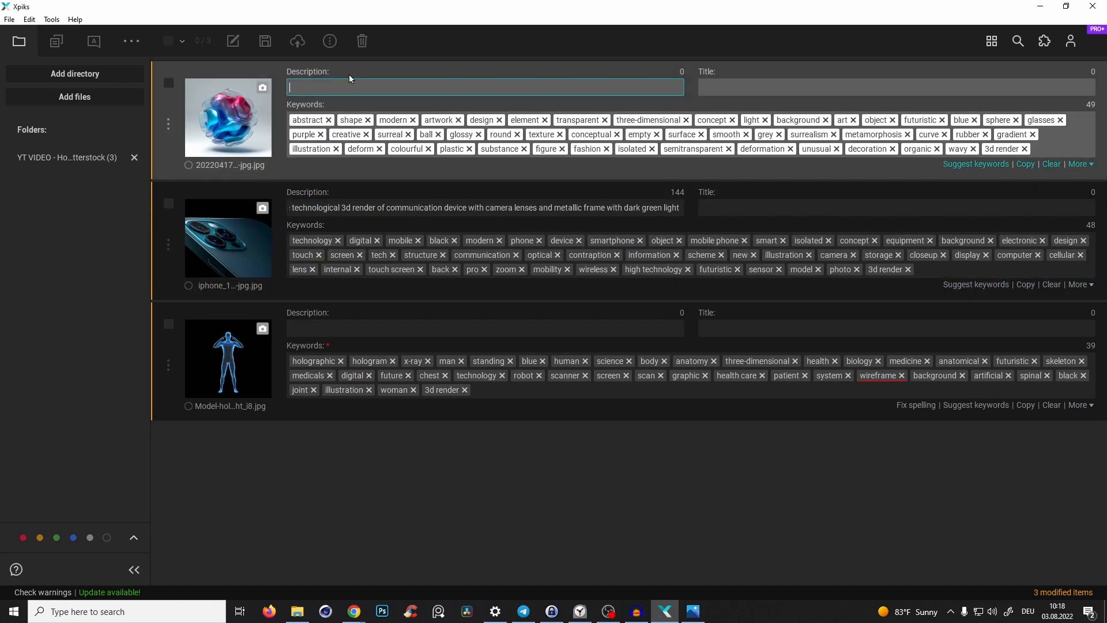
{"action": "type", "text": "3d render of"}
{"action": "type", "text": "abstract colorful wavy organic spherical with blue and red metallic surface in a grey studio"}
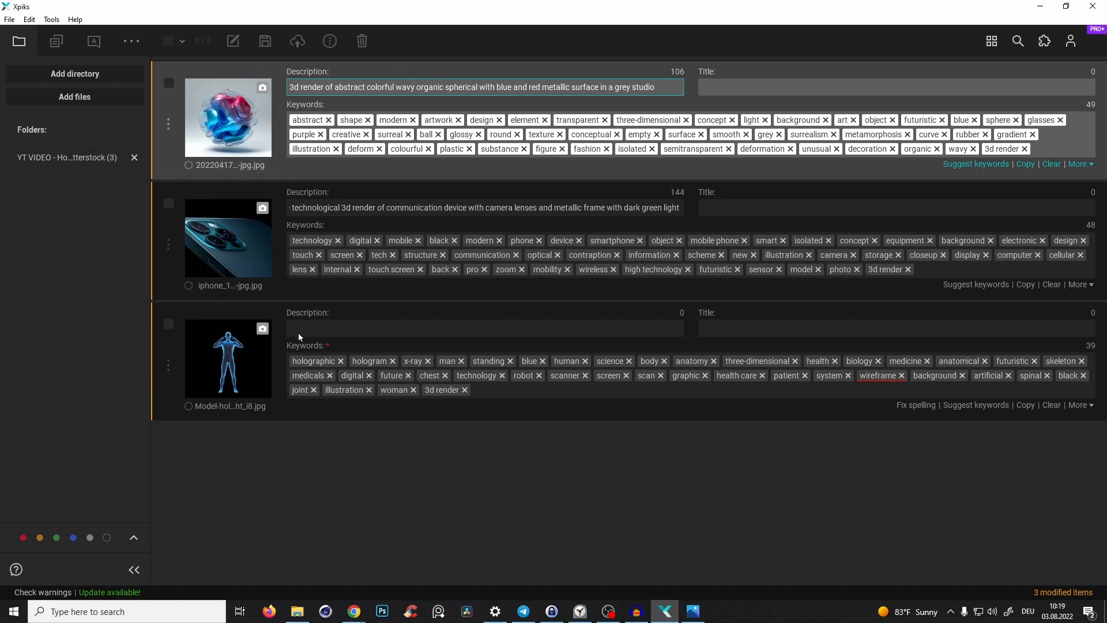
- Write the hologram man image's description: hologram man standing with hand on the head 3d render x ray
{"action": "left_click", "coordinate": [360, 329]}
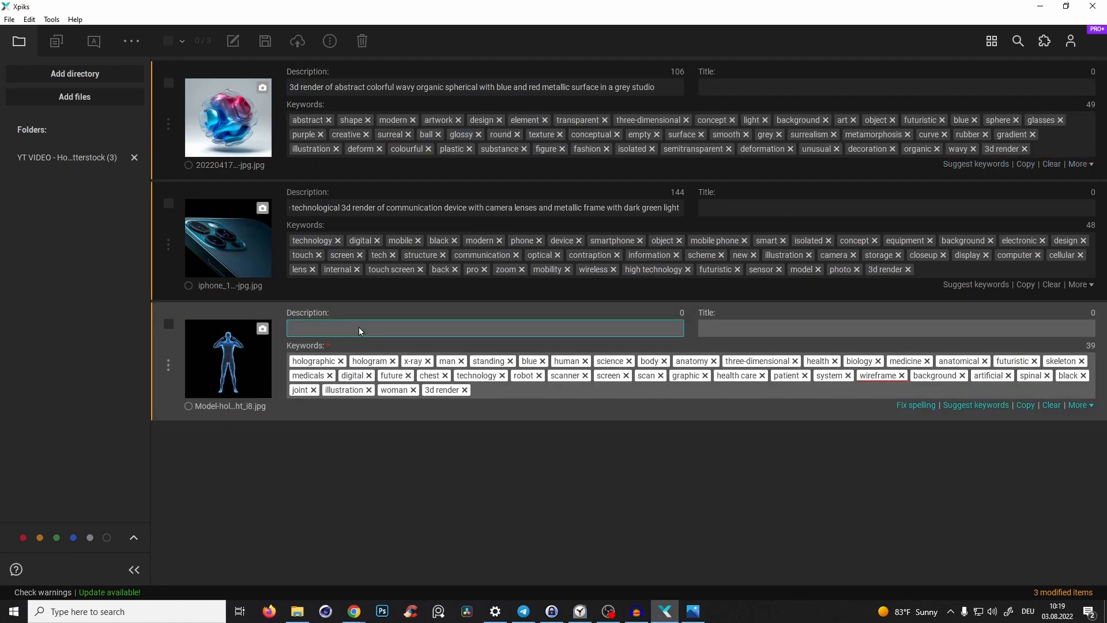
{"action": "type", "text": "hologram man standing with hand on the head 3d render x ray"}
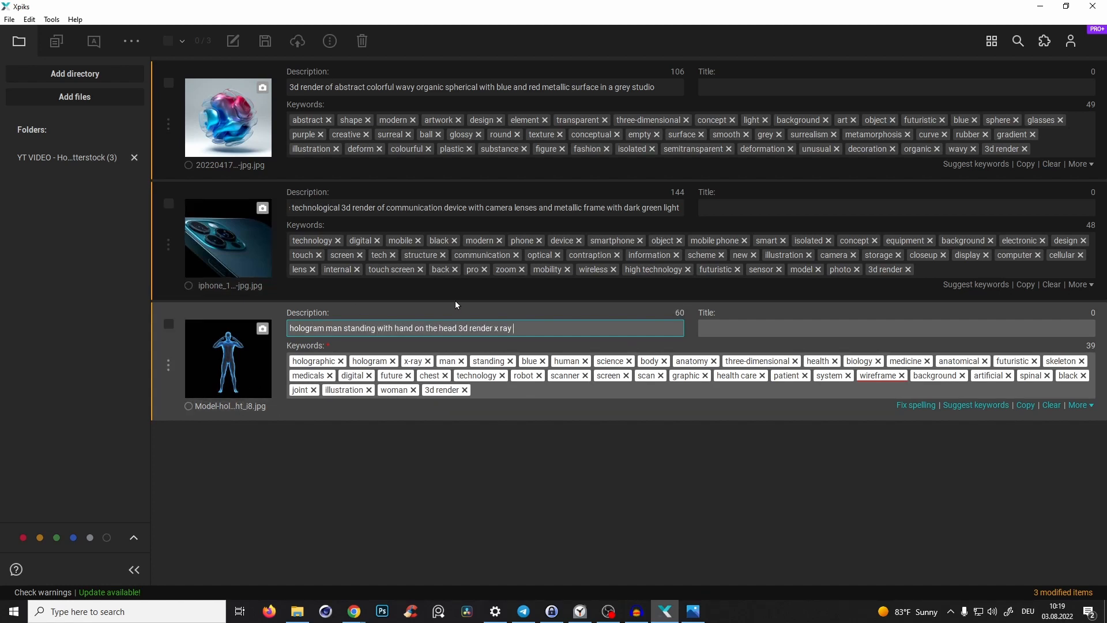
- Select all three images and save their metadata to the files
{"action": "left_click", "coordinate": [168, 41]}
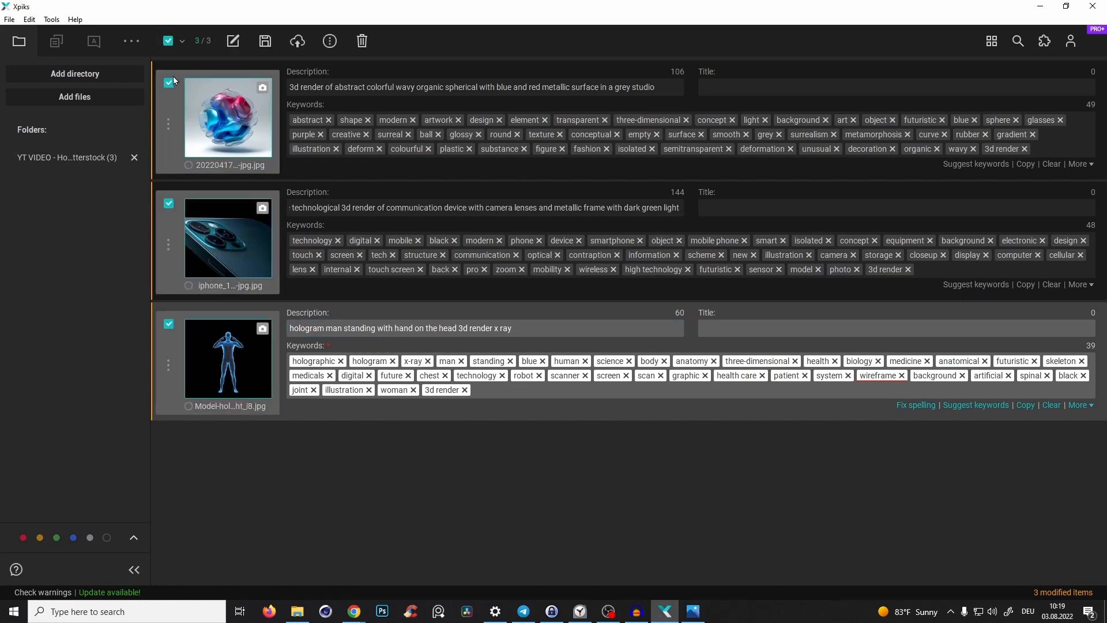
{"action": "left_click", "coordinate": [266, 41]}
{"action": "left_click", "coordinate": [478, 345]}
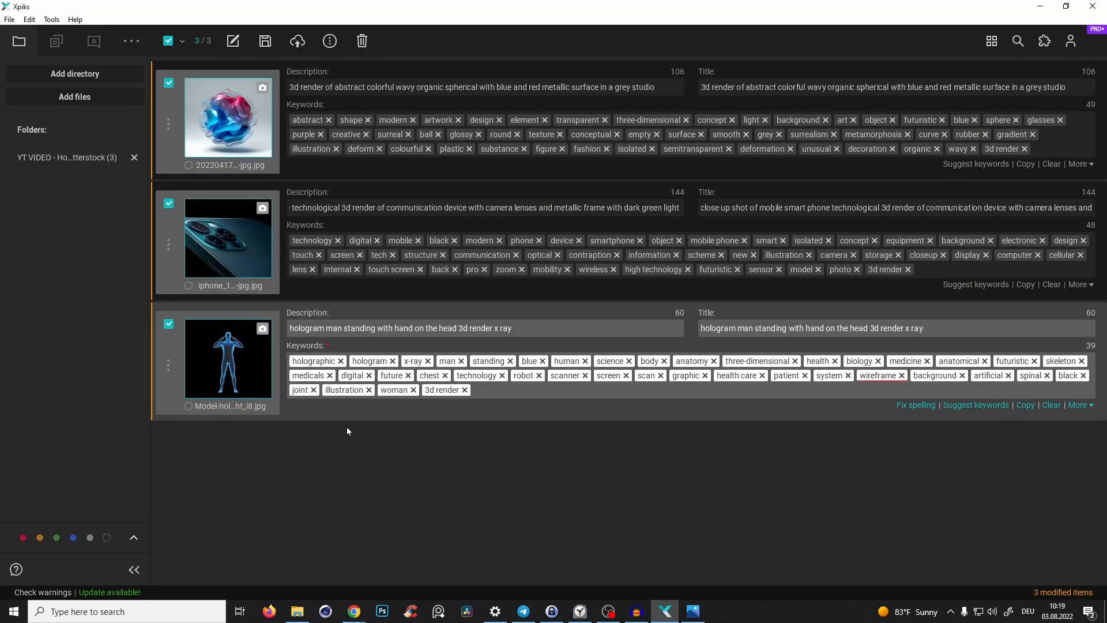
{"action": "left_click", "coordinate": [266, 41]}
{"action": "left_click", "coordinate": [631, 349]}
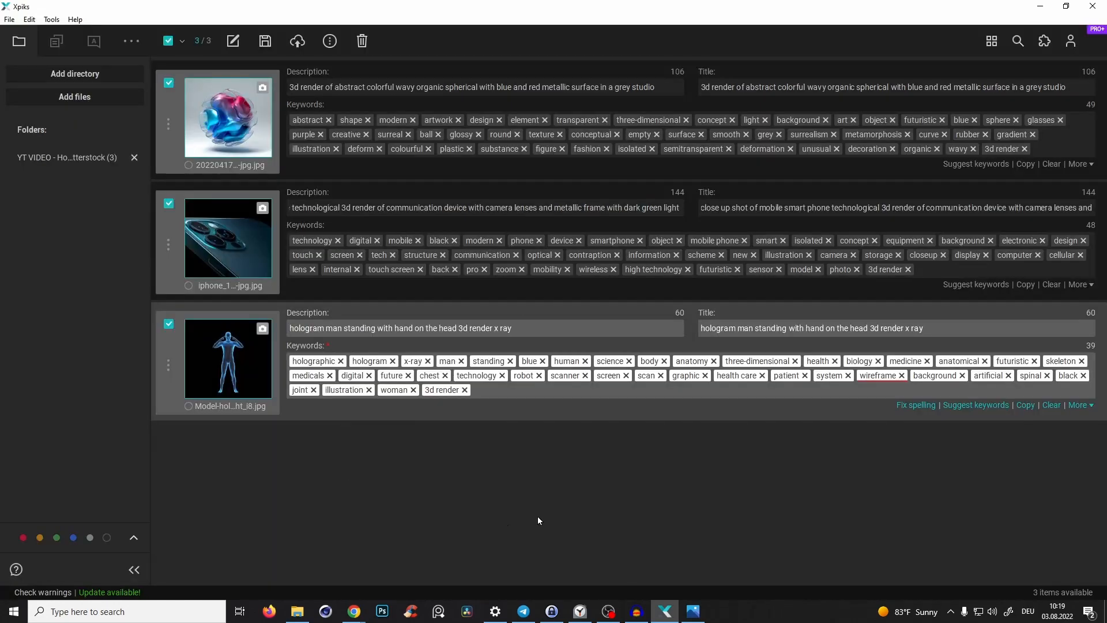
- Switch to File Explorer and open the hologram man file's properties to inspect its embedded details
{"action": "left_click", "coordinate": [310, 613]}
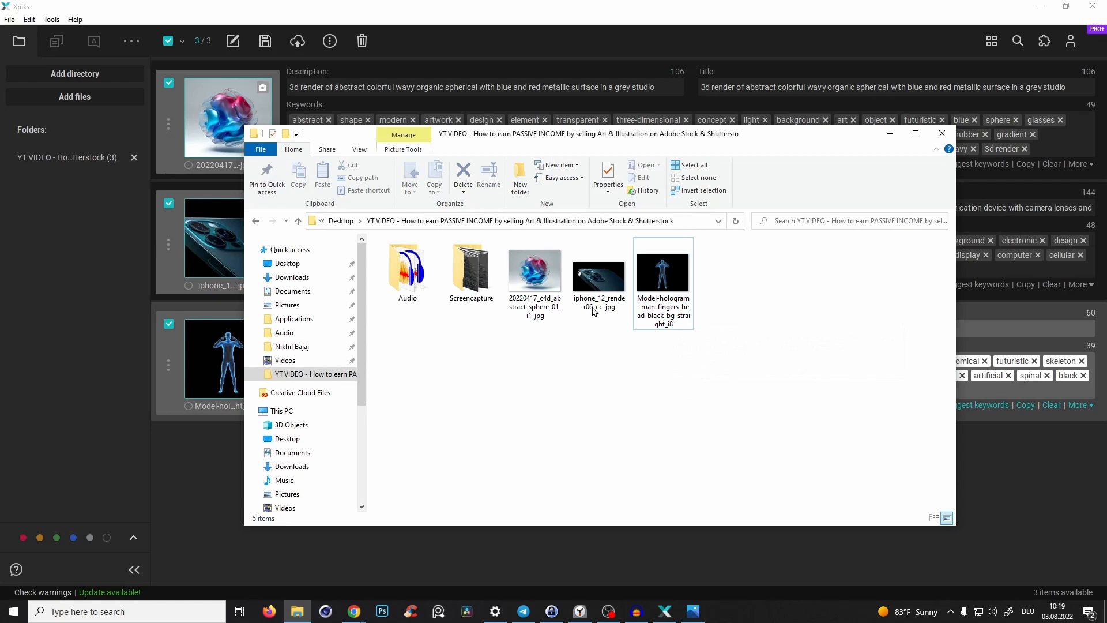
{"action": "left_click", "coordinate": [669, 277]}
{"action": "right_click", "coordinate": [669, 277]}
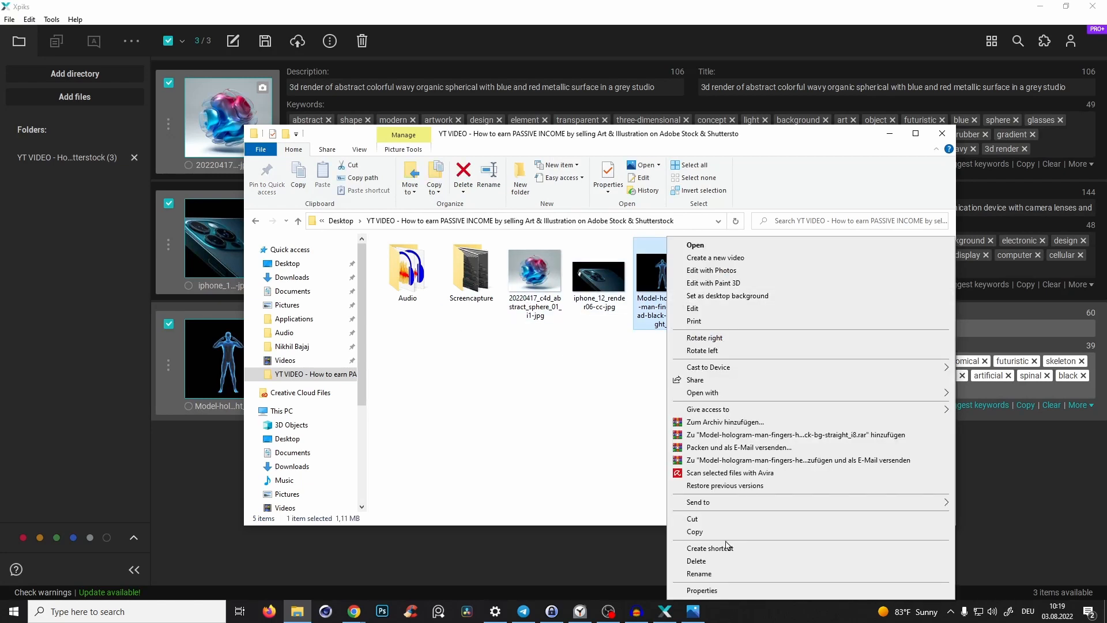
{"action": "left_click", "coordinate": [715, 592]}
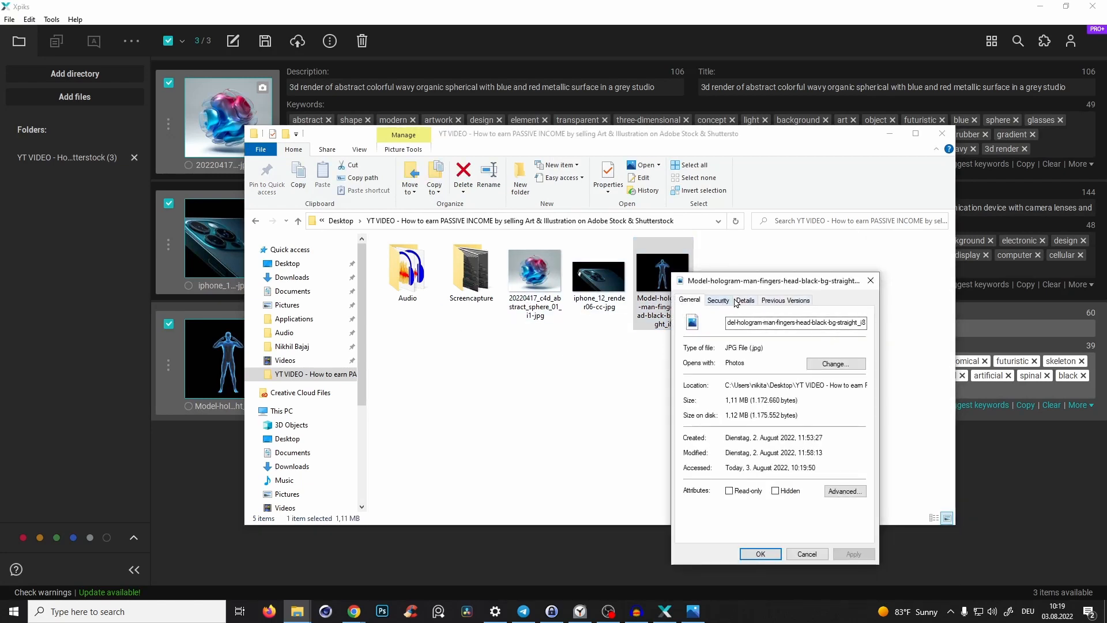
{"action": "left_click", "coordinate": [744, 300]}
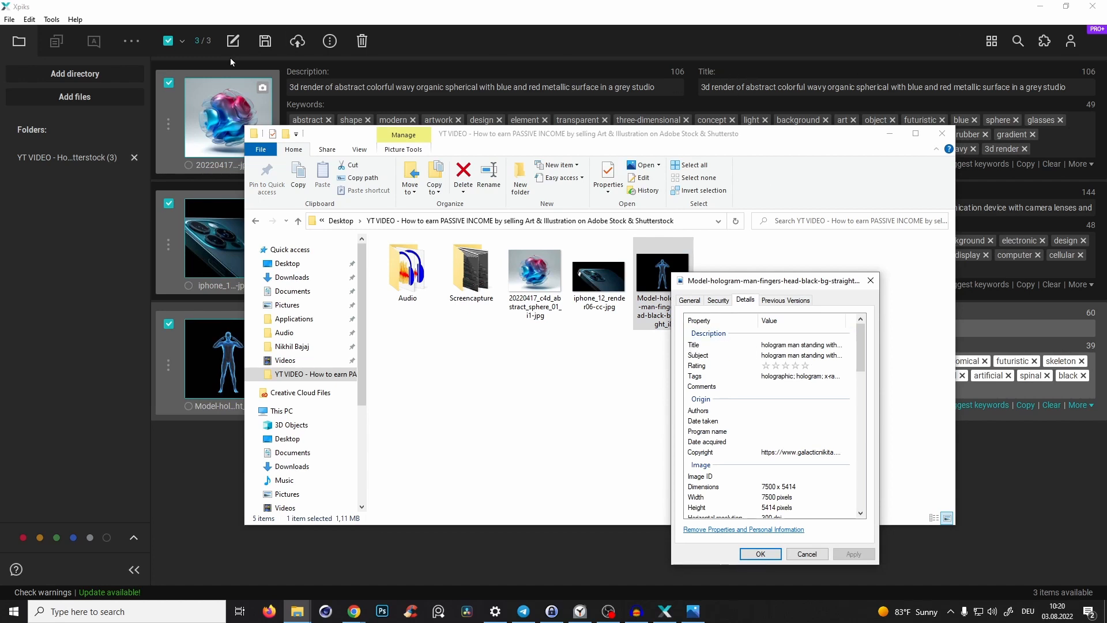
- Inspect the hologram man file's embedded tags in its properties and close the dialog
{"action": "double_click", "coordinate": [768, 377]}
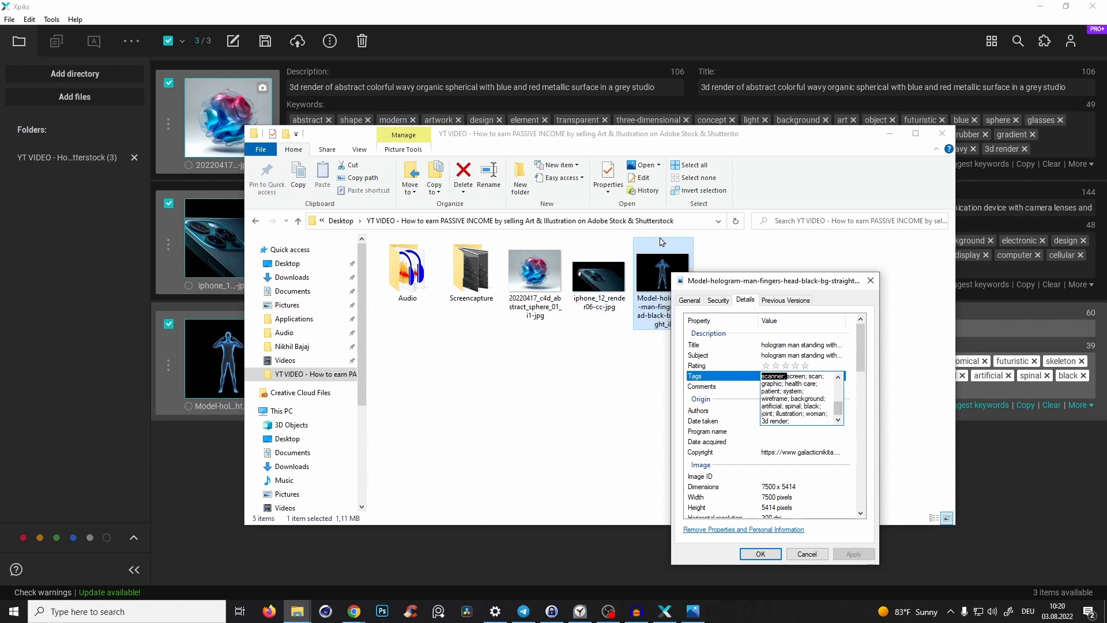
{"action": "left_click", "coordinate": [887, 283]}
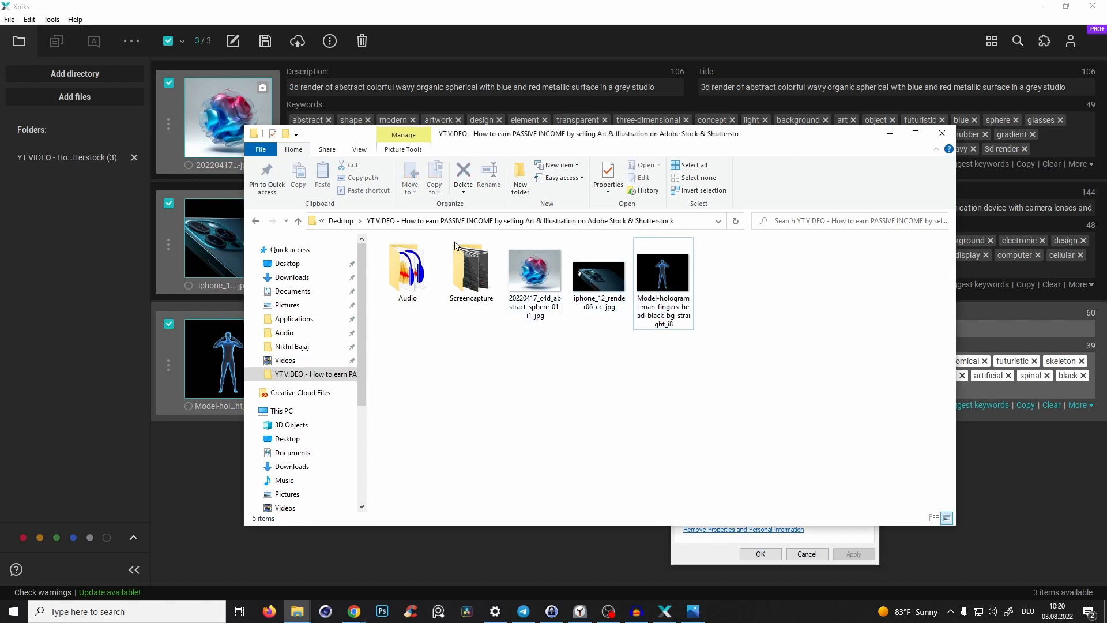
{"action": "left_click", "coordinate": [761, 554]}
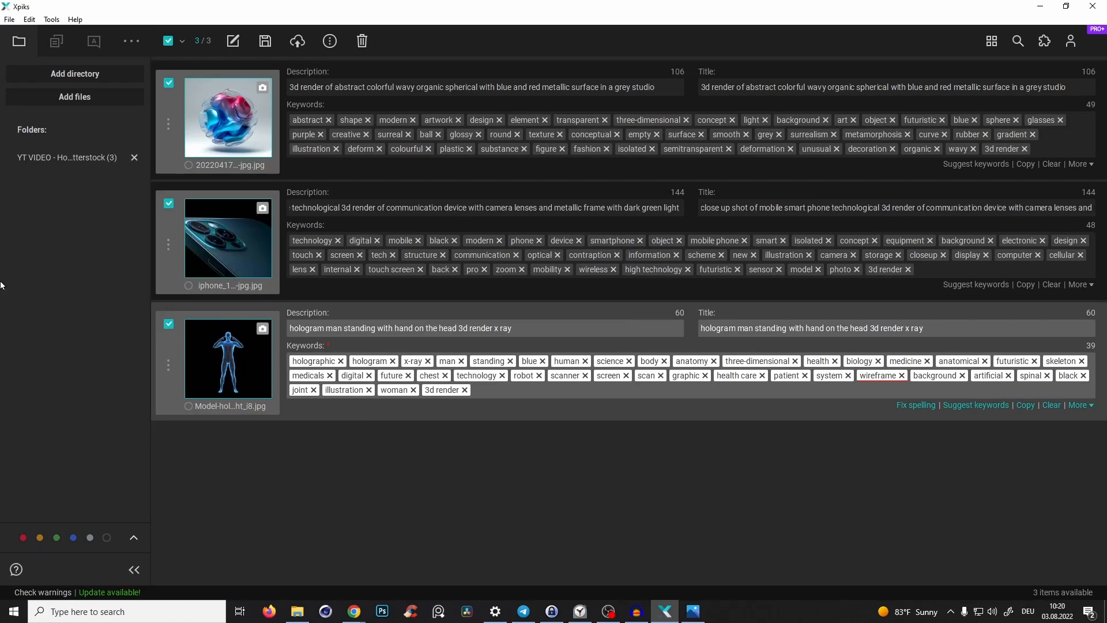
- Open the upload hosts manager
{"action": "left_click", "coordinate": [51, 19]}
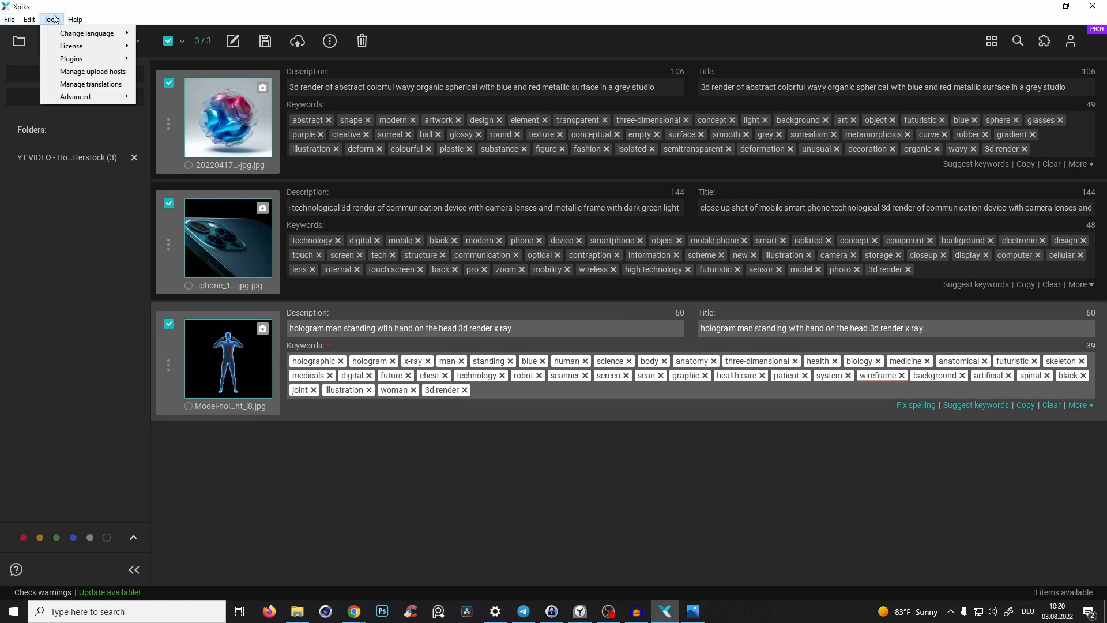
{"action": "mouse_move", "coordinate": [94, 38]}
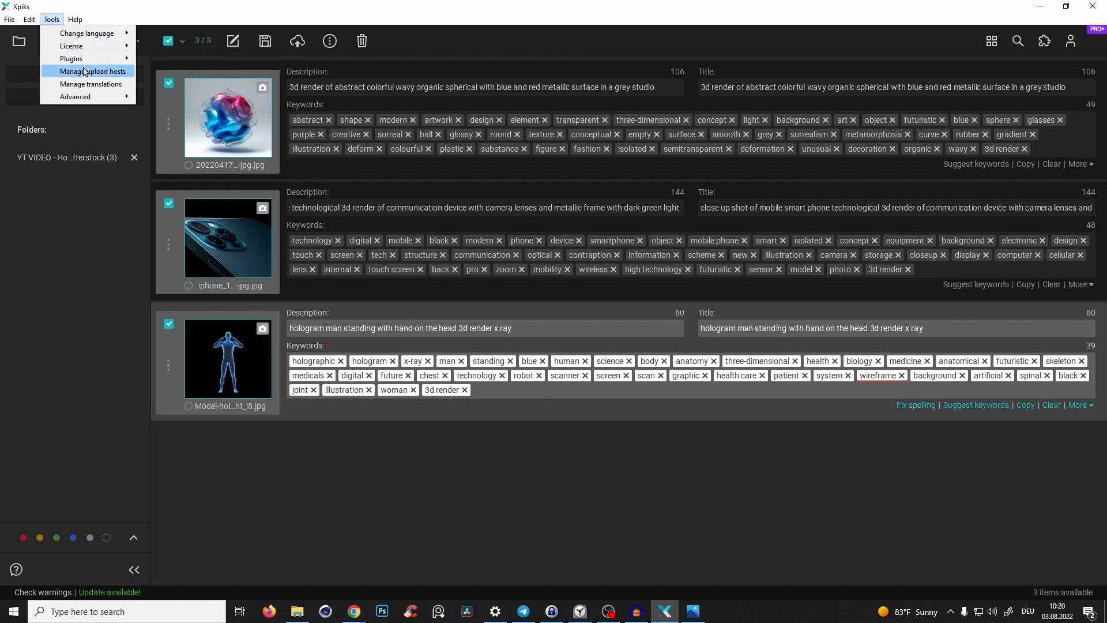
{"action": "left_click", "coordinate": [84, 73]}
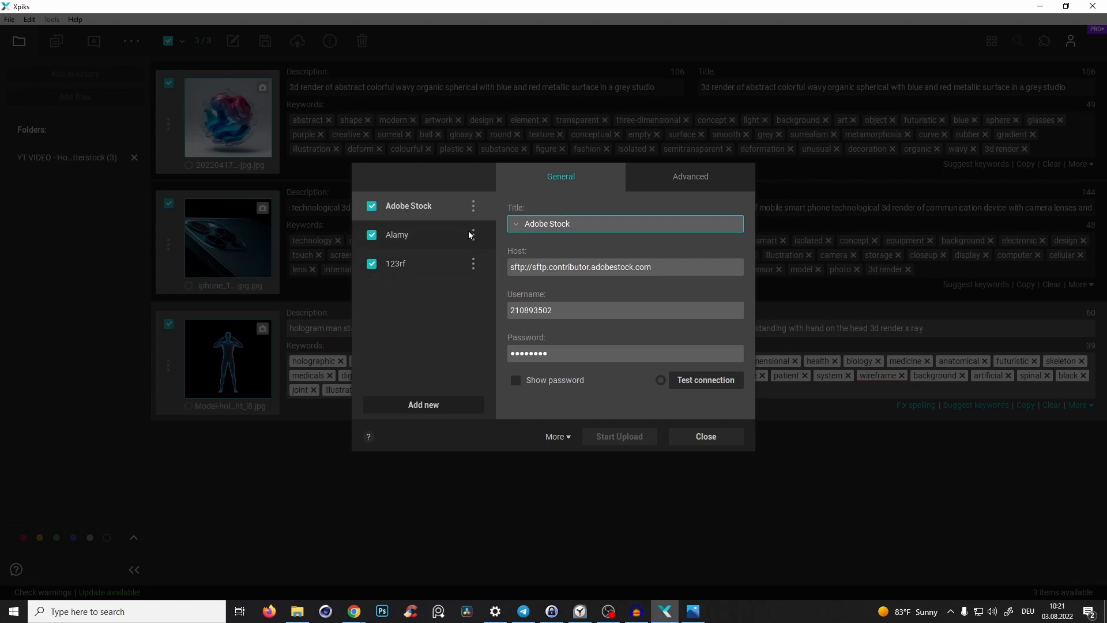
- Switch to the browser, close the Audacity tab, search for "shutterstock contributor ftp" and open the FTPS help article
{"action": "mouse_move", "coordinate": [353, 611]}
{"action": "left_click", "coordinate": [423, 570]}
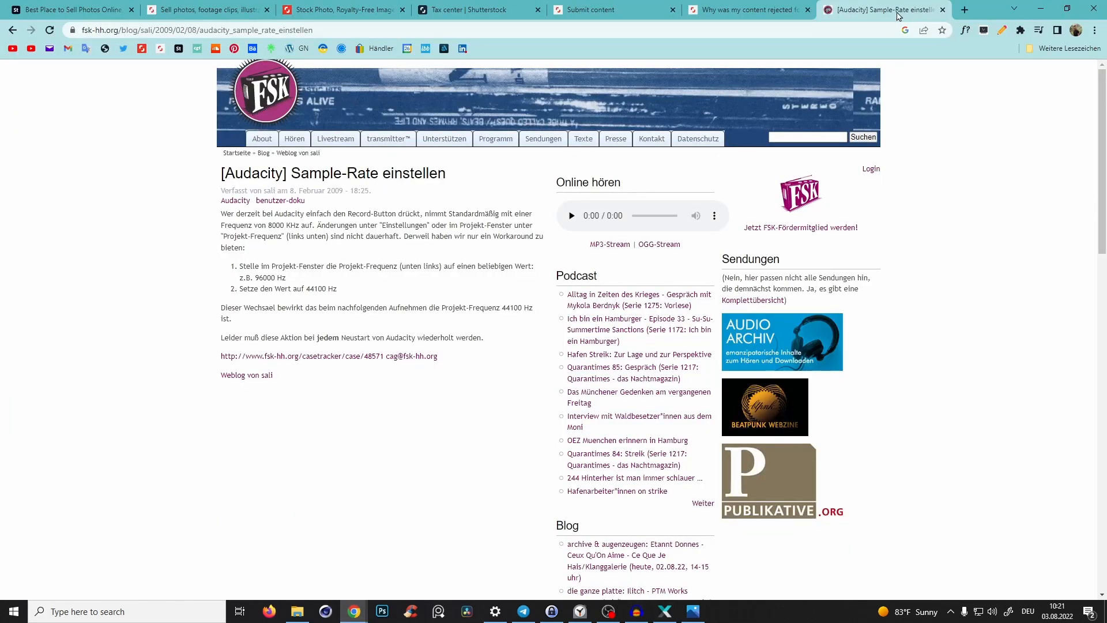
{"action": "left_click", "coordinate": [943, 10]}
{"action": "key", "text": "ctrl+t"}
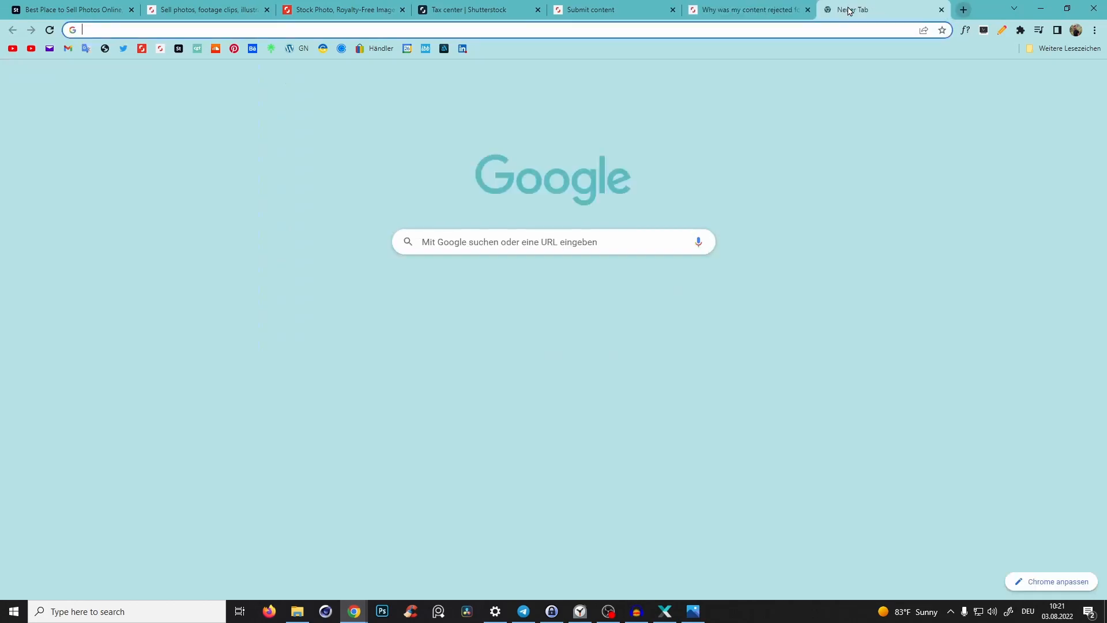
{"action": "type", "text": "shutterstock contributor ftp"}
{"action": "key", "text": "Return"}
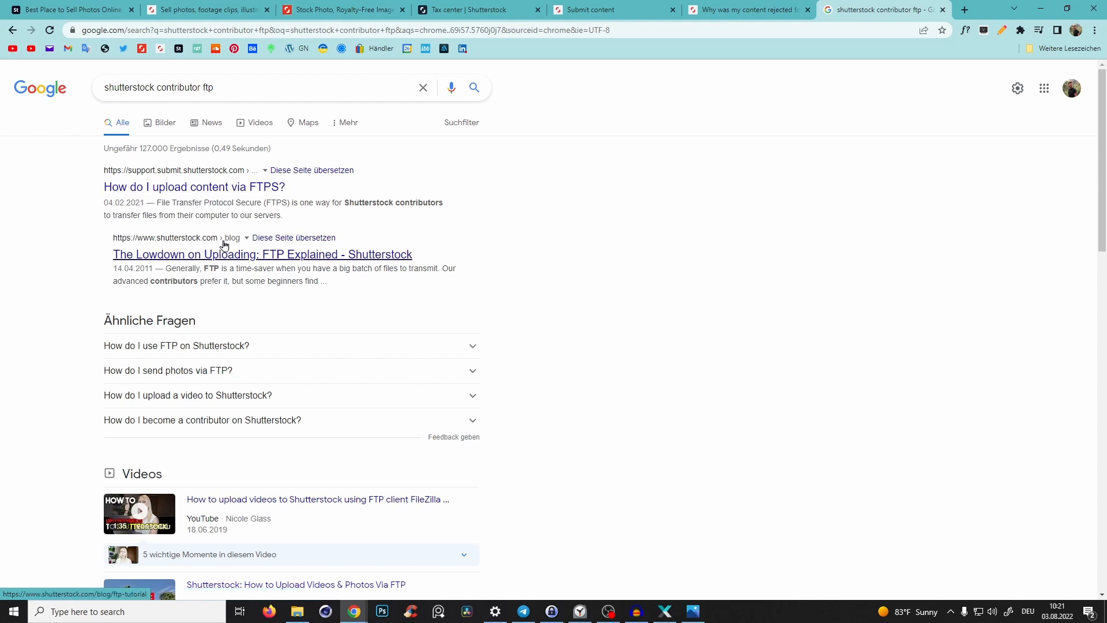
{"action": "left_click", "coordinate": [225, 187]}
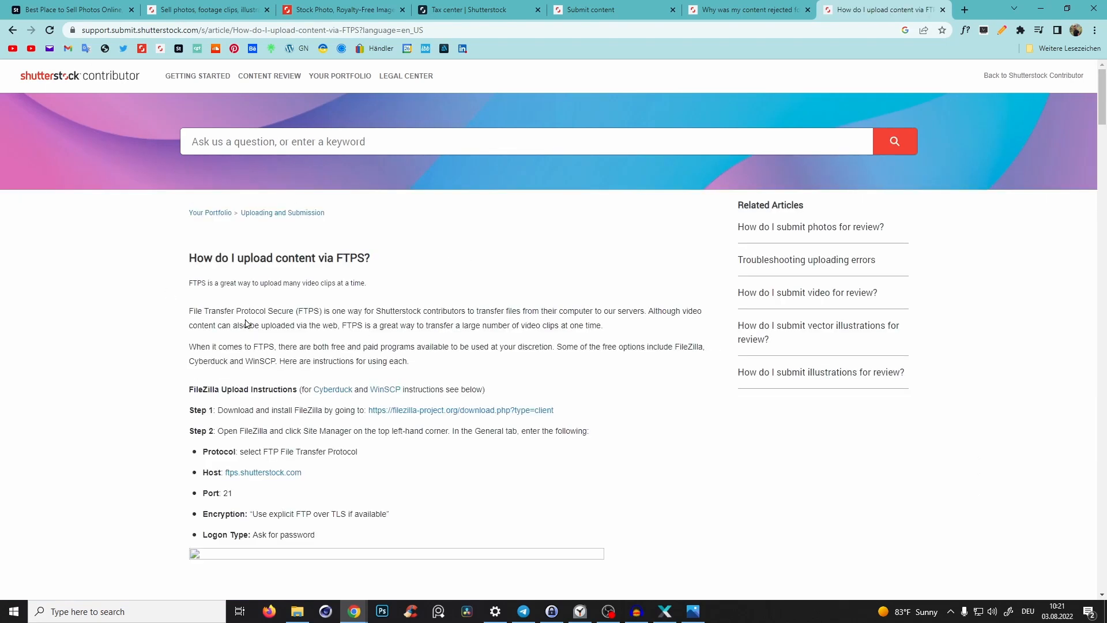
- Read the FTPS upload instructions and select the host address ftps.shutterstock.com
{"action": "scroll", "coordinate": [263, 281], "scroll_direction": "down", "scroll_amount": 2}
{"action": "left_click_drag", "start_coordinate": [223, 295], "coordinate": [301, 298]}
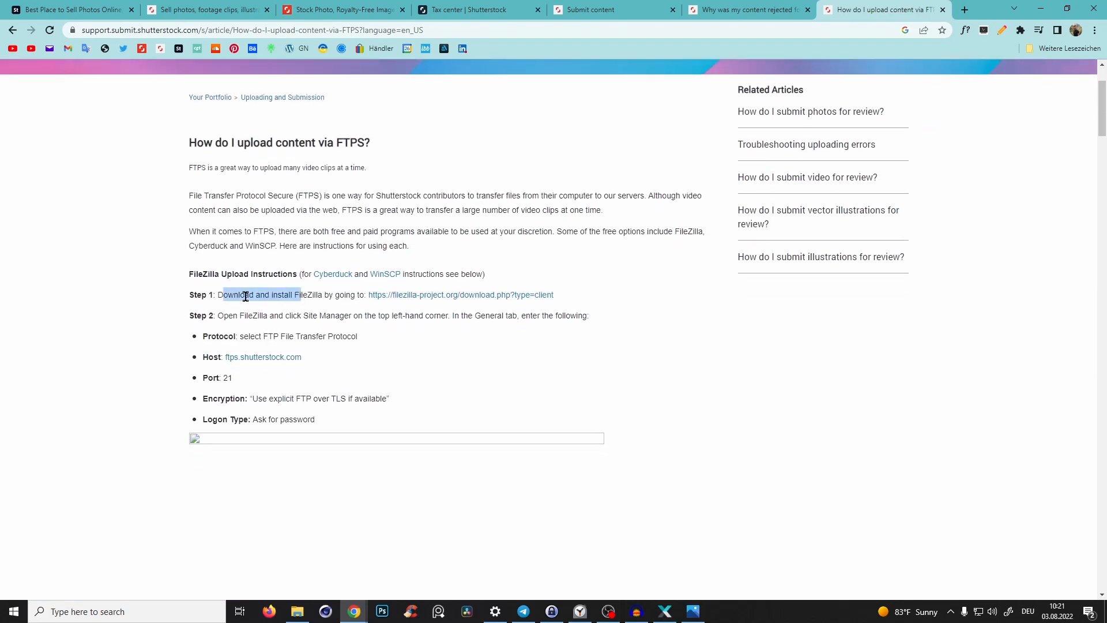
{"action": "left_click", "coordinate": [246, 296]}
{"action": "left_click_drag", "start_coordinate": [306, 358], "coordinate": [226, 357]}
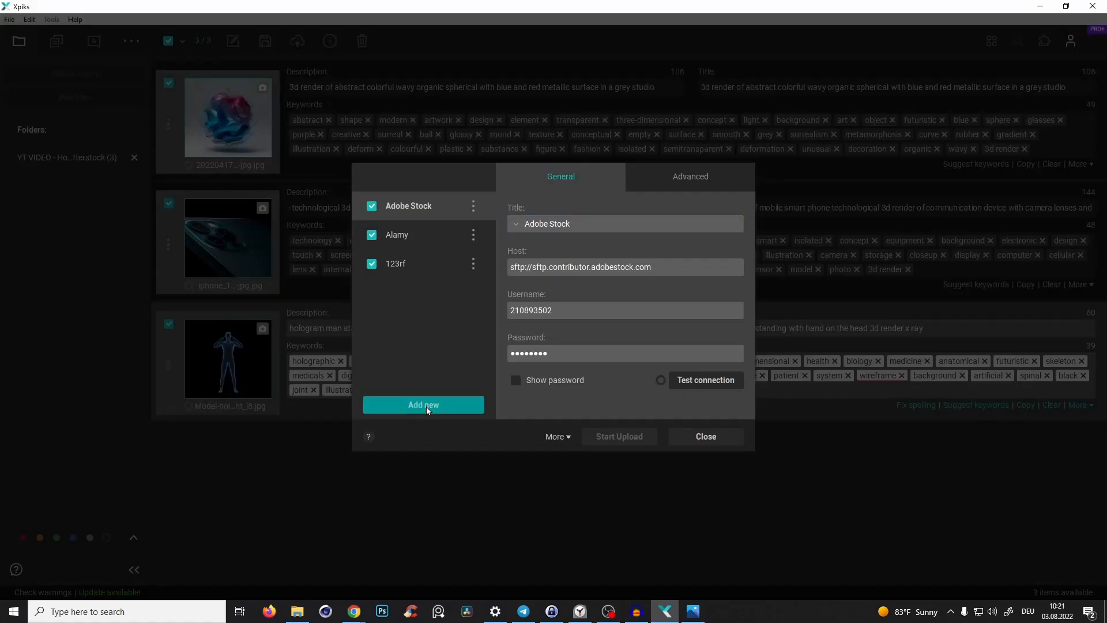
- Add a new upload host using the Shutterstock preset with host ftps.shutterstock.com
{"action": "left_click", "coordinate": [426, 406]}
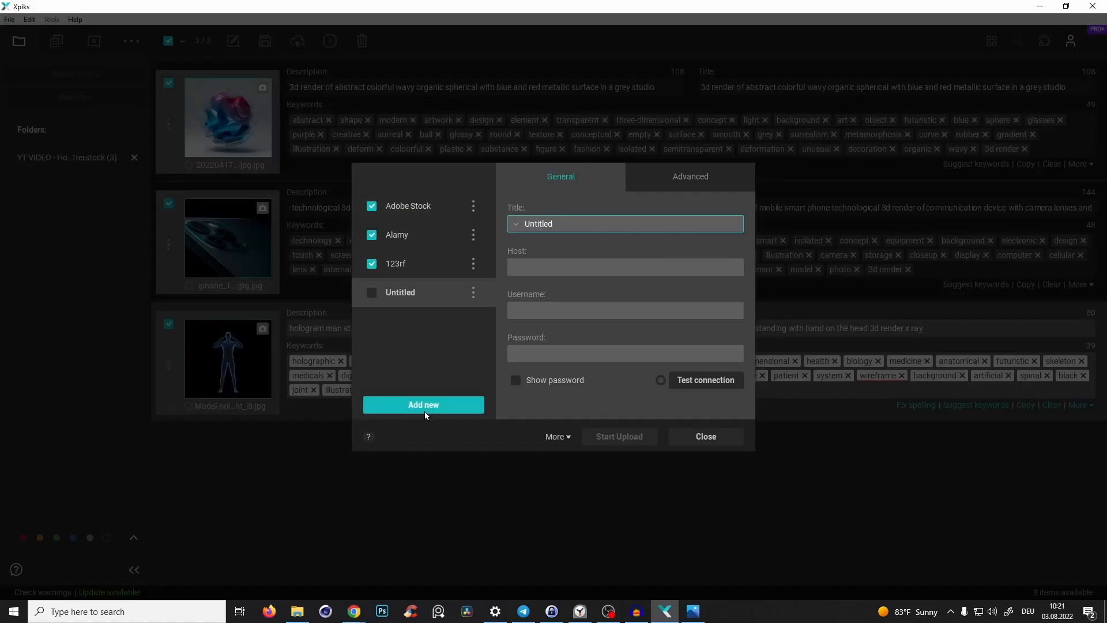
{"action": "left_click", "coordinate": [523, 225]}
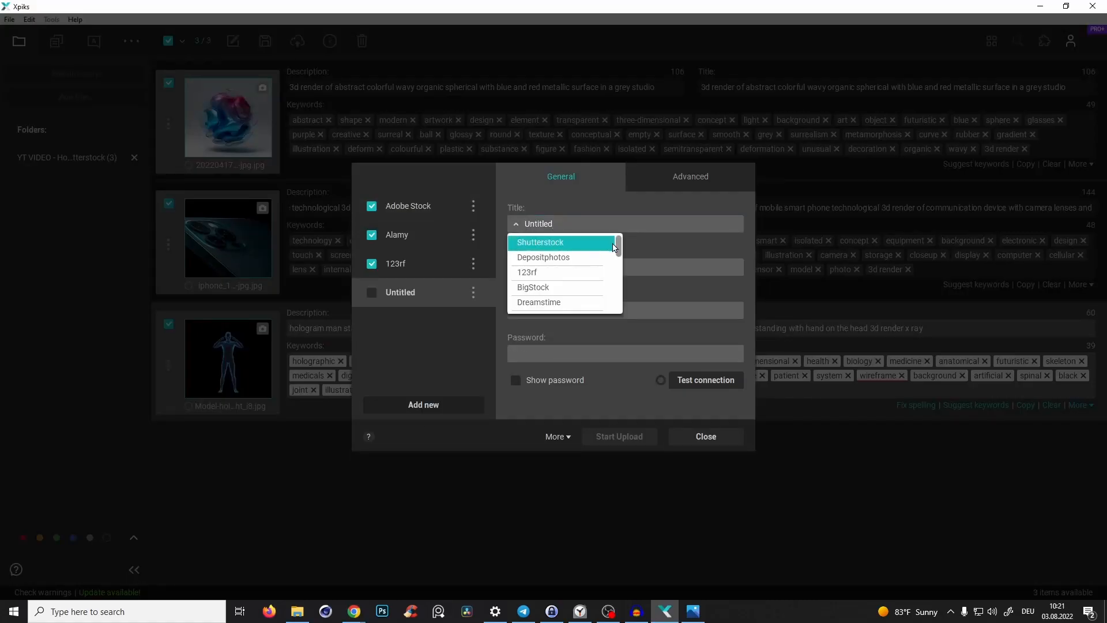
{"action": "left_click_drag", "start_coordinate": [618, 246], "coordinate": [632, 205]}
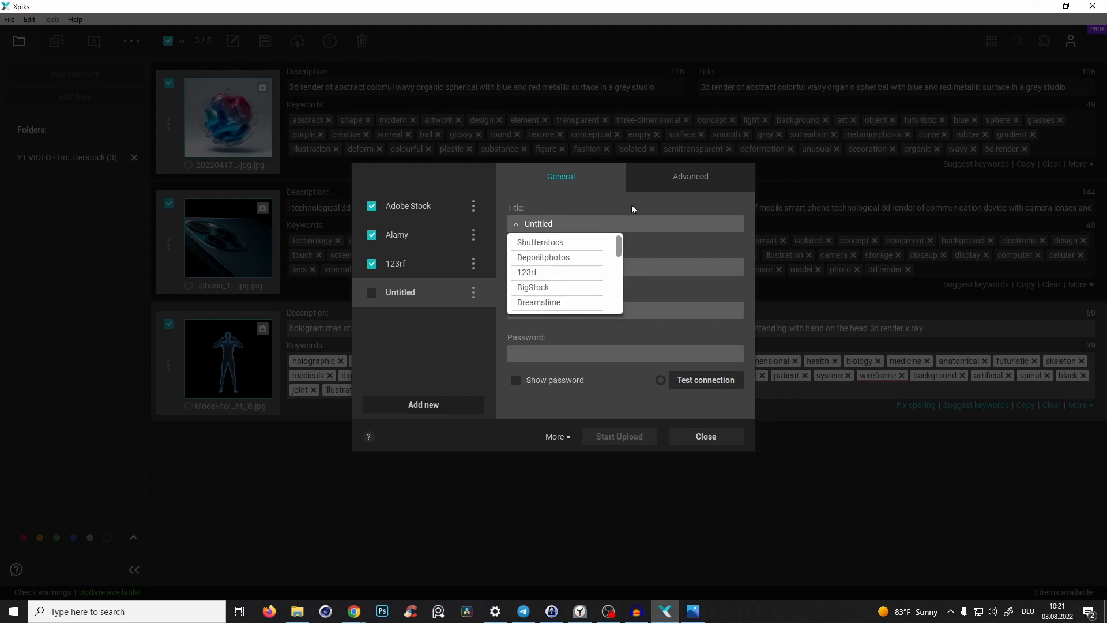
{"action": "left_click", "coordinate": [545, 244]}
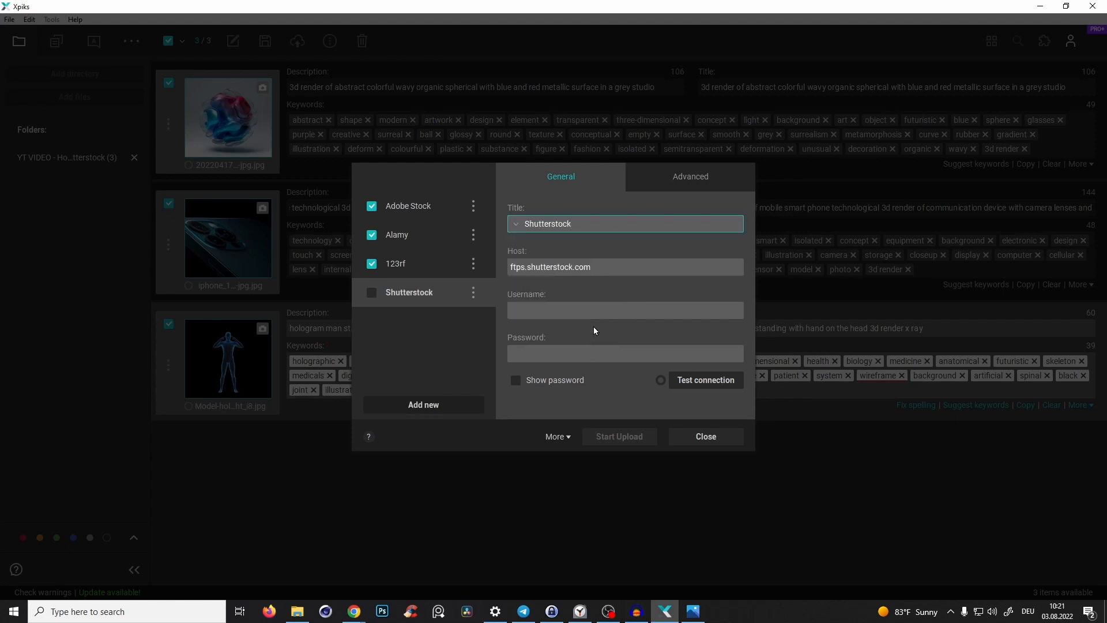
{"action": "double_click", "coordinate": [584, 267]}
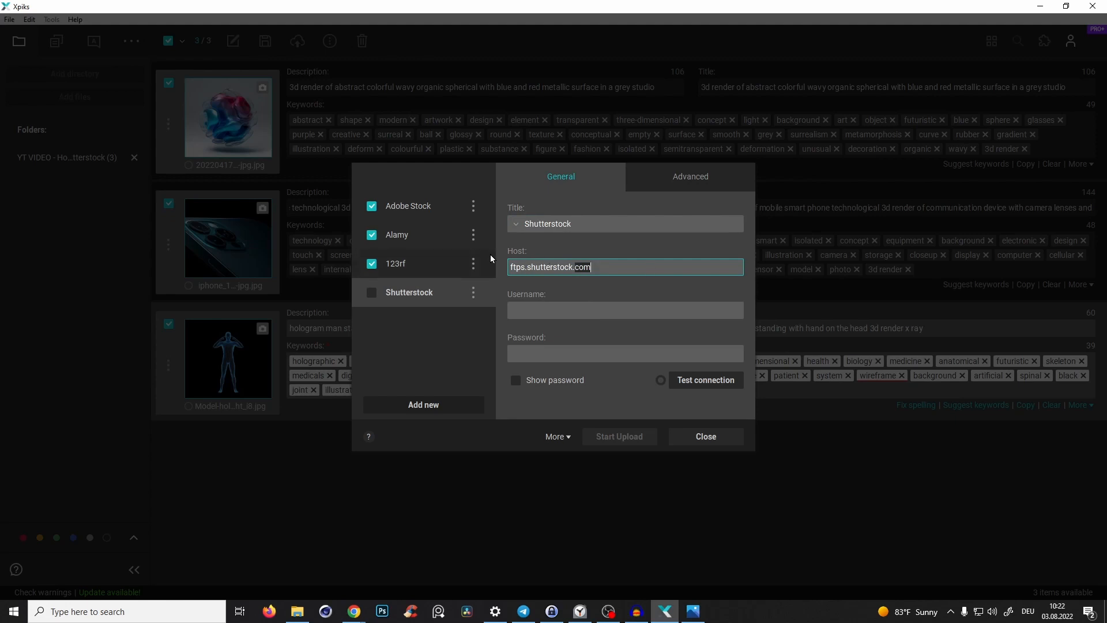
{"action": "key", "text": "Tab"}
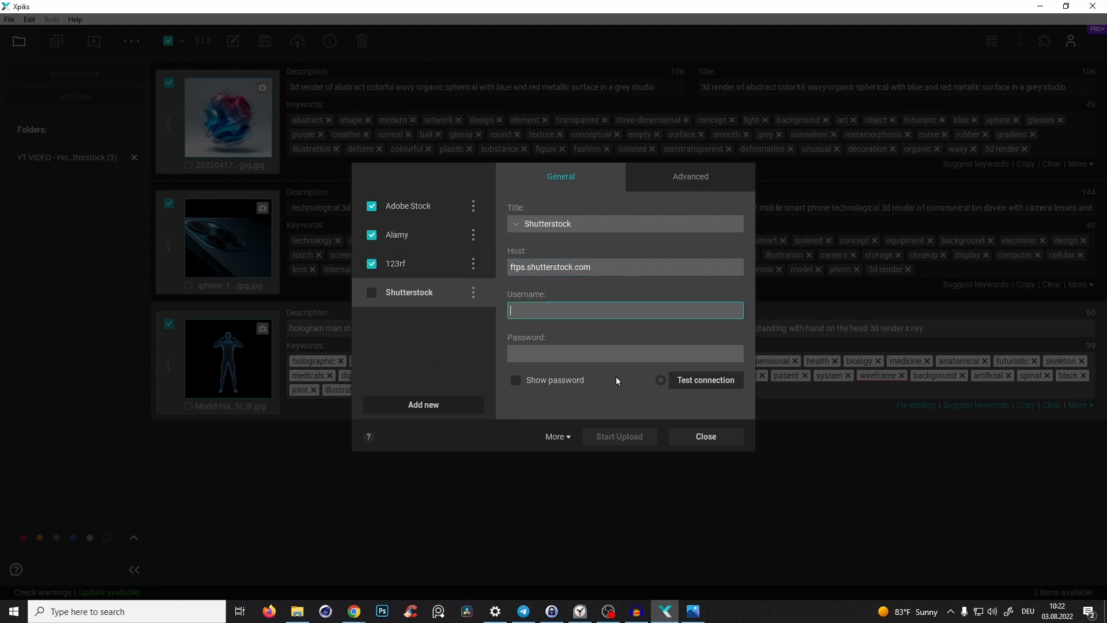
- Enter the Shutterstock account e-mail as username, paste the account password, and review the host's Advanced options
{"action": "left_click", "coordinate": [627, 351]}
{"action": "key", "text": "ctrl+v"}
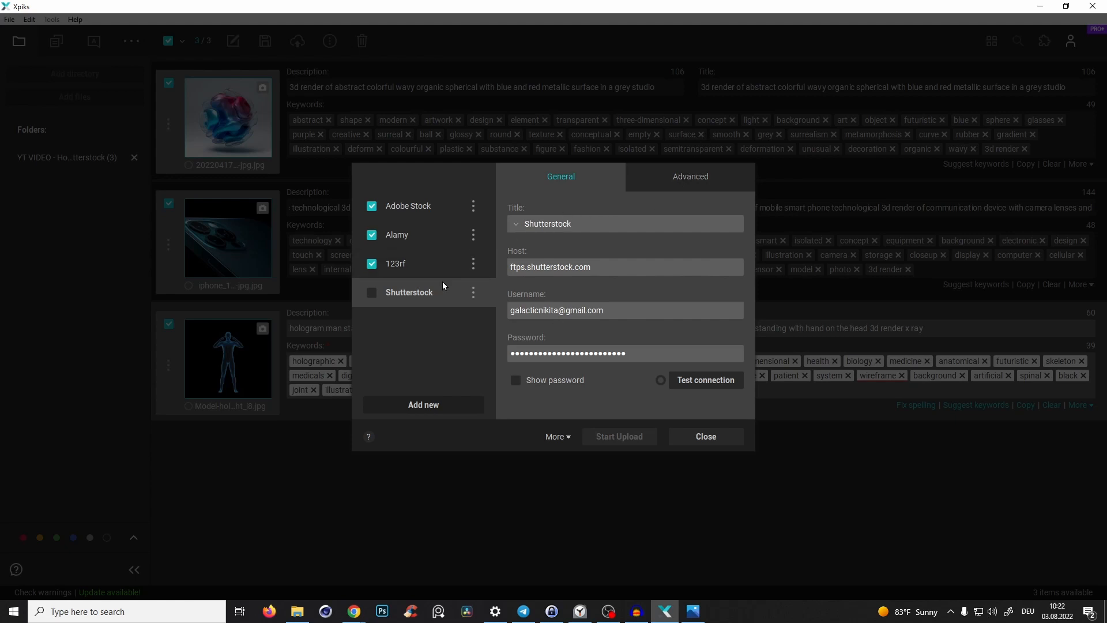
{"action": "left_click", "coordinate": [663, 179]}
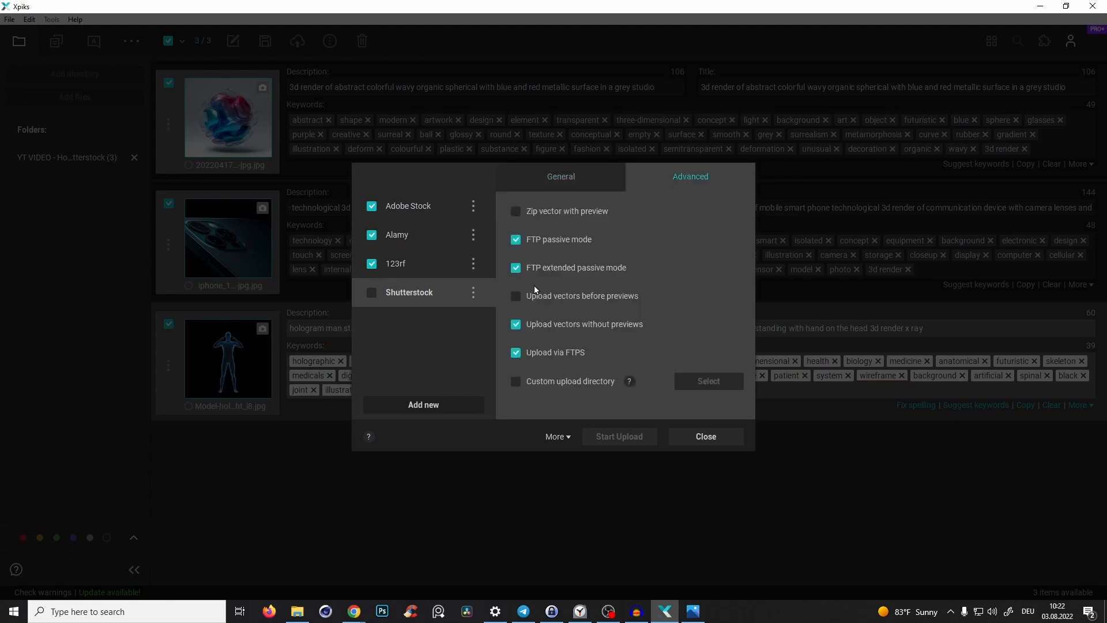
{"action": "left_click", "coordinate": [571, 178]}
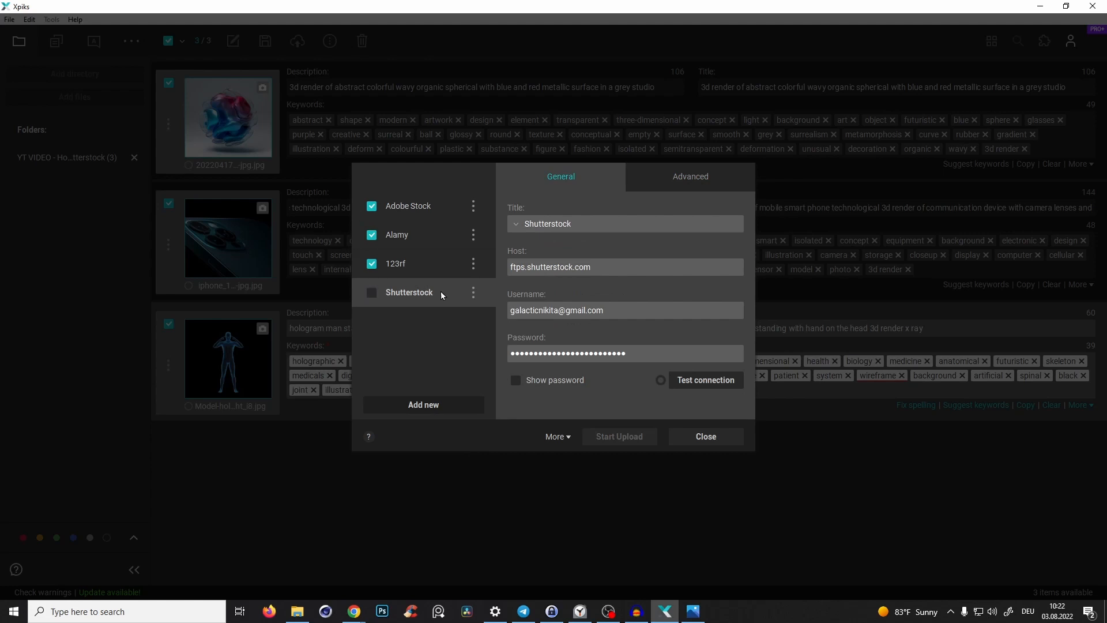
- Remove the Shutterstock upload host
{"action": "left_click", "coordinate": [473, 291]}
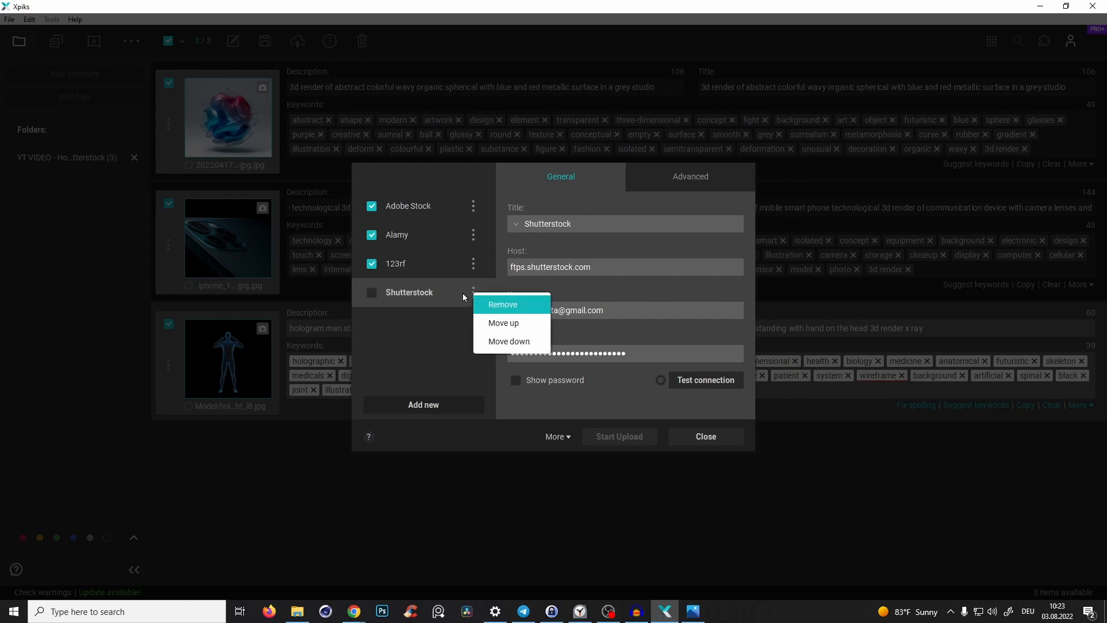
{"action": "left_click", "coordinate": [503, 305]}
{"action": "left_click", "coordinate": [531, 327]}
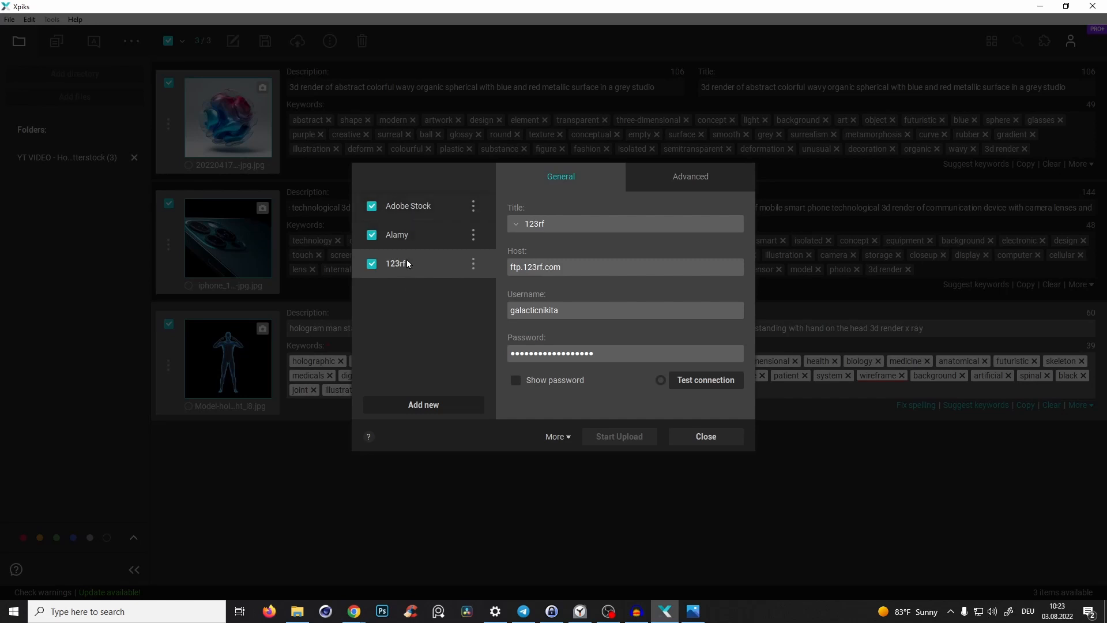
- Select the Adobe Stock host and start uploading the images
{"action": "left_click", "coordinate": [398, 205]}
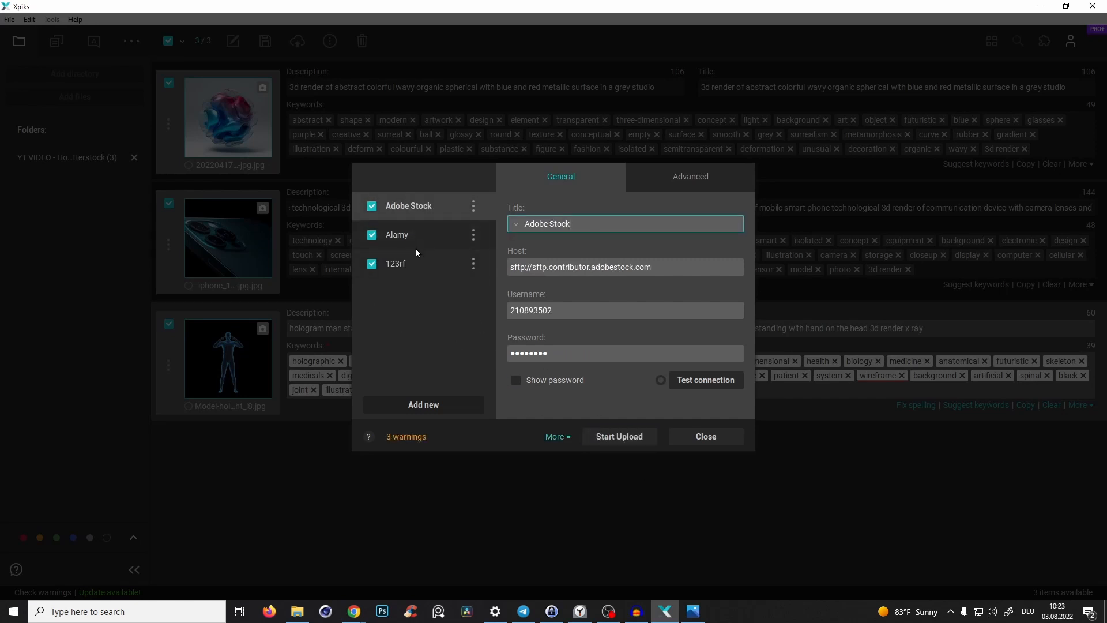
{"action": "left_click", "coordinate": [620, 436]}
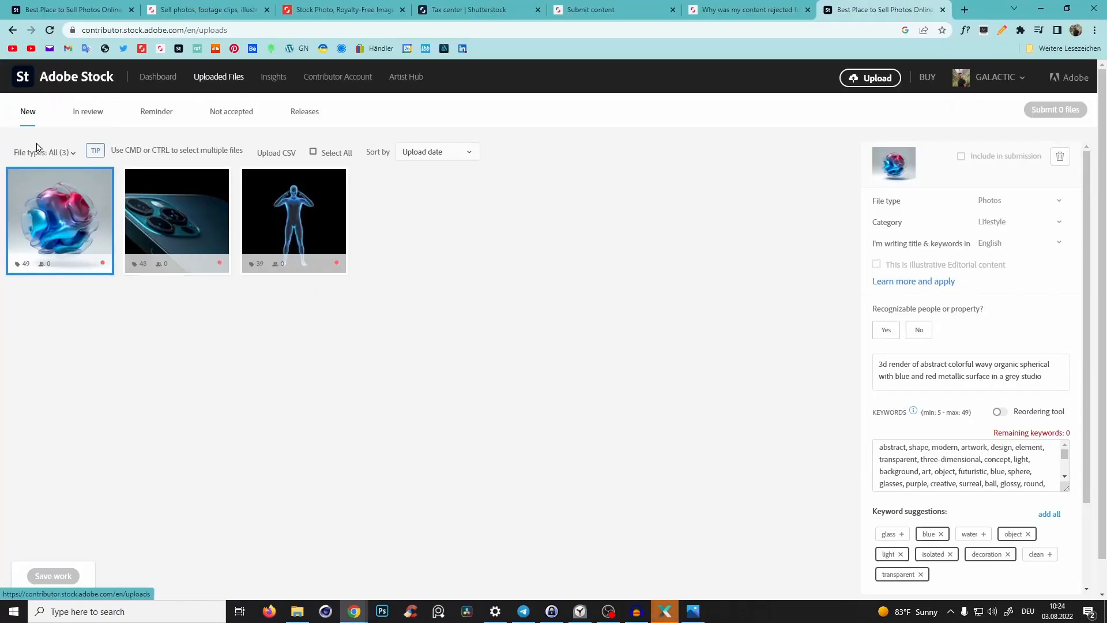
- In Adobe Stock's uploaded files, select all three images and set their file type to Illustrations
{"action": "left_click", "coordinate": [156, 77]}
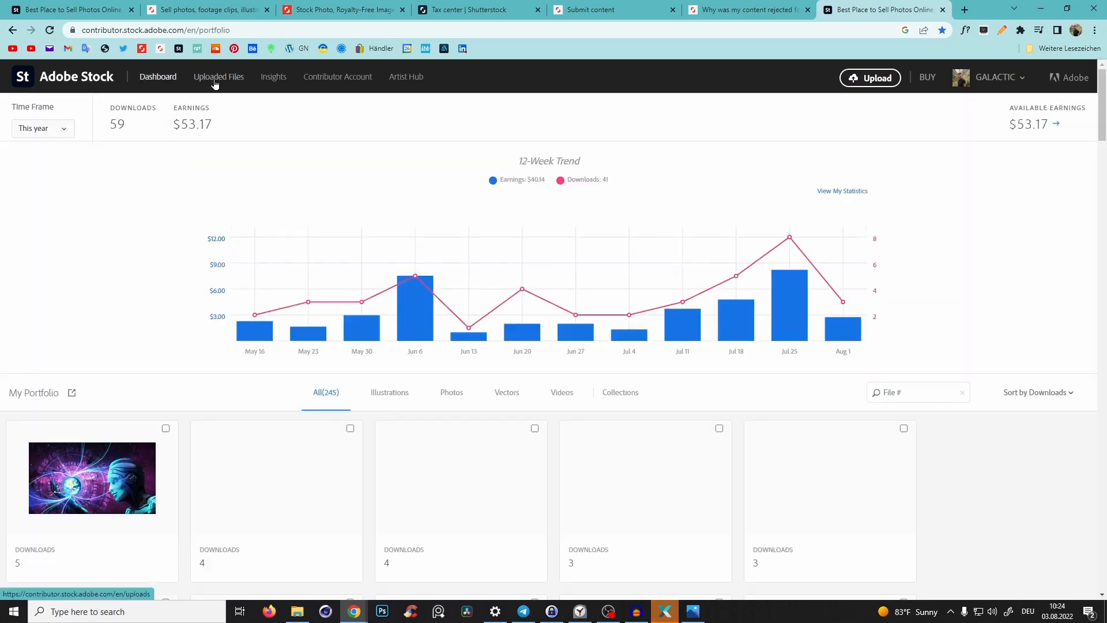
{"action": "left_click", "coordinate": [215, 81]}
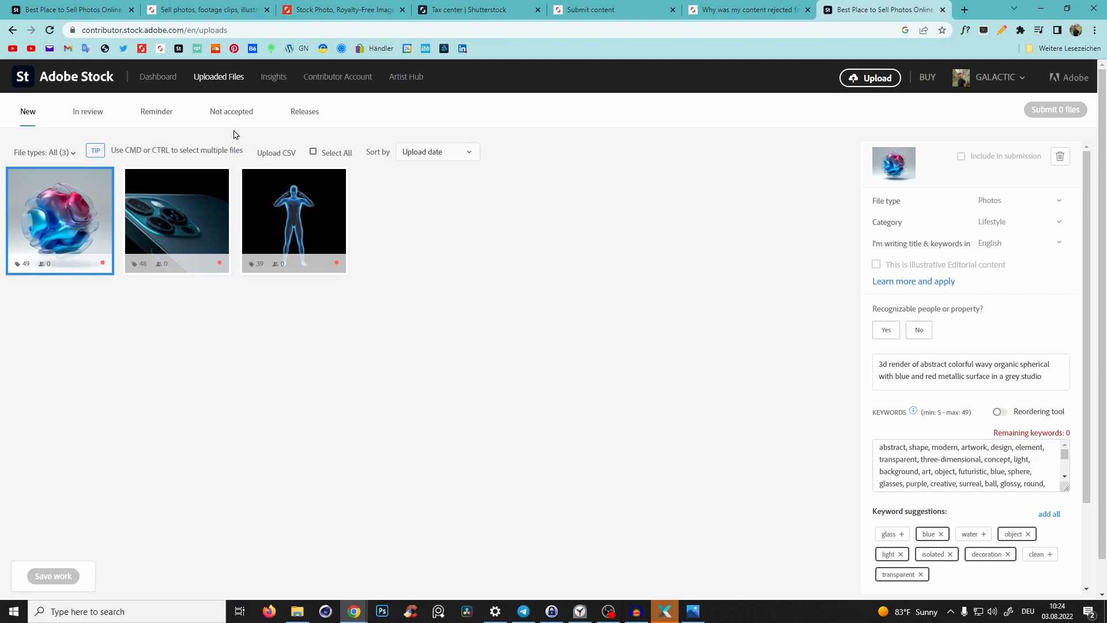
{"action": "mouse_move", "coordinate": [105, 269]}
{"action": "left_click", "coordinate": [251, 213], "text": "shift"}
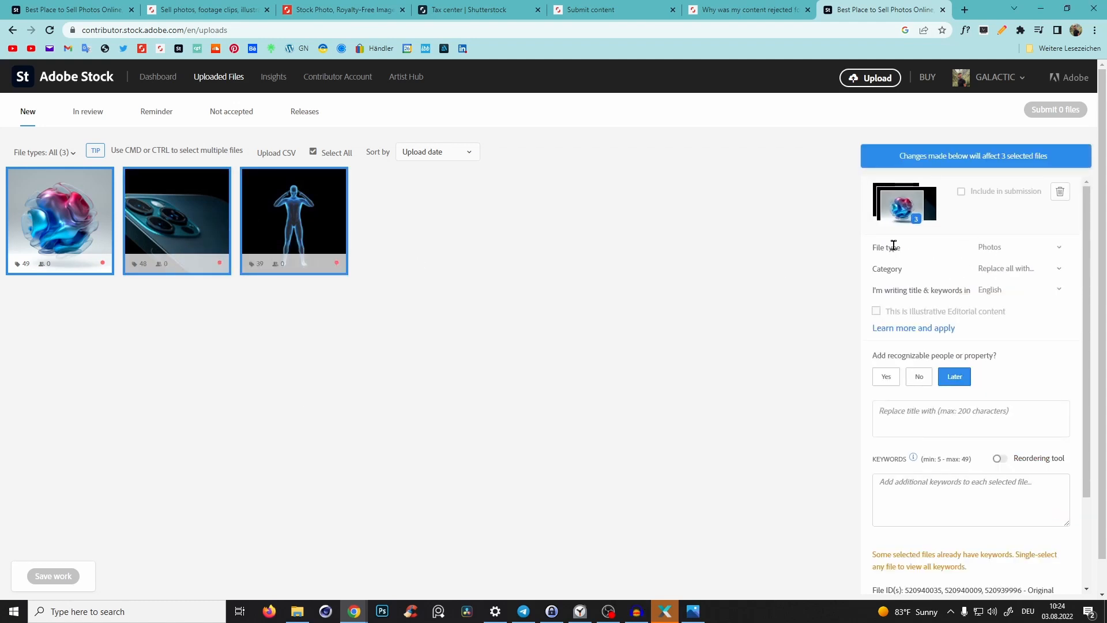
{"action": "left_click", "coordinate": [1024, 247]}
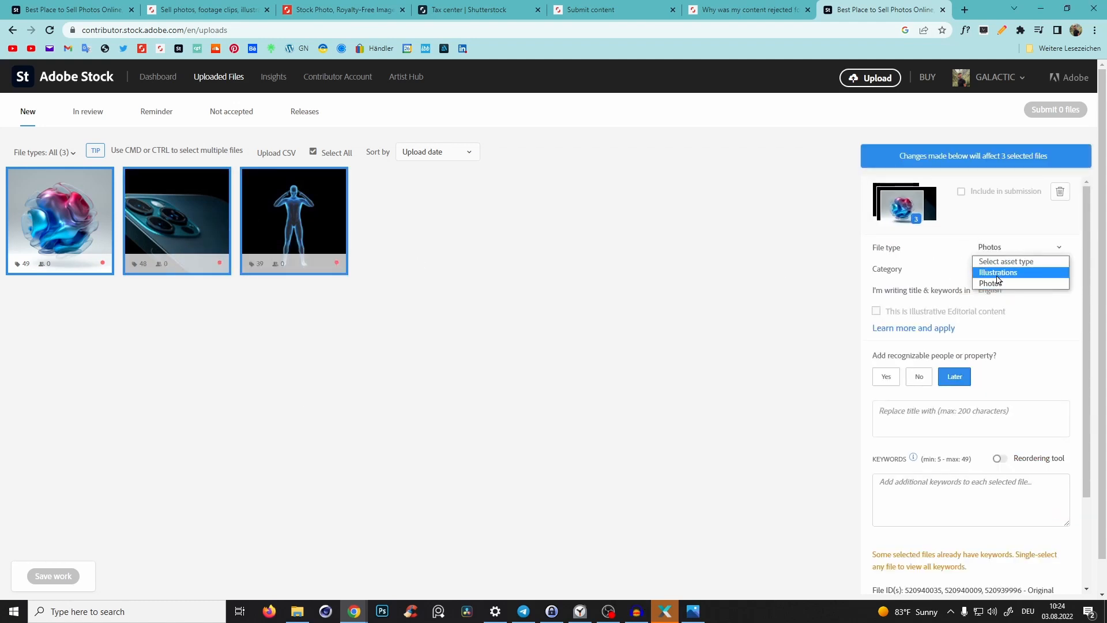
{"action": "left_click", "coordinate": [1000, 272]}
{"action": "left_click", "coordinate": [1019, 243]}
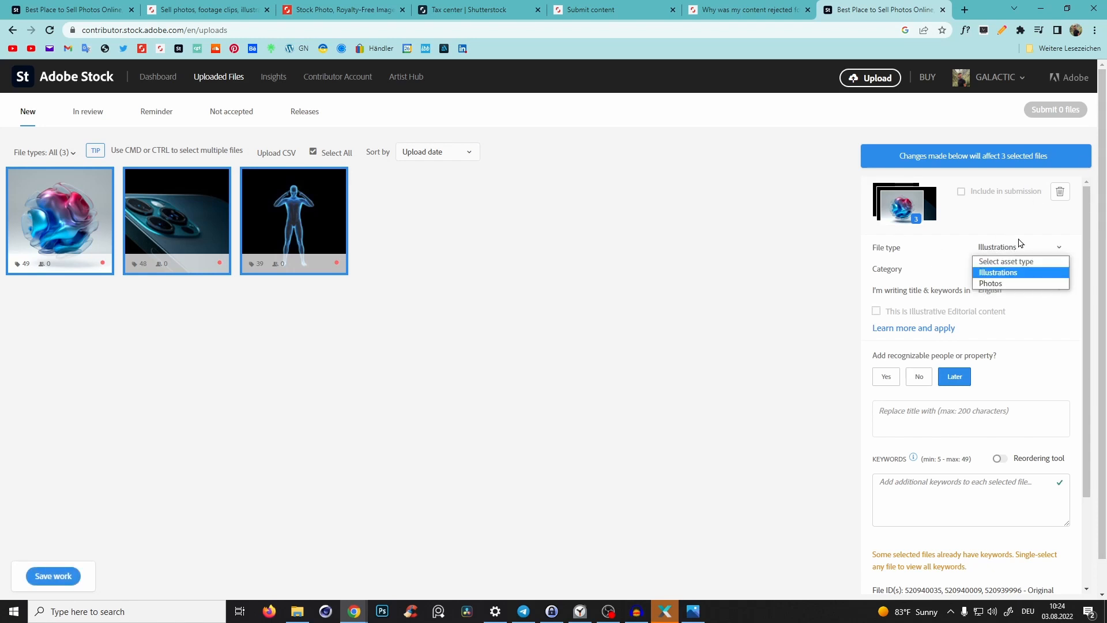
{"action": "left_click", "coordinate": [999, 272]}
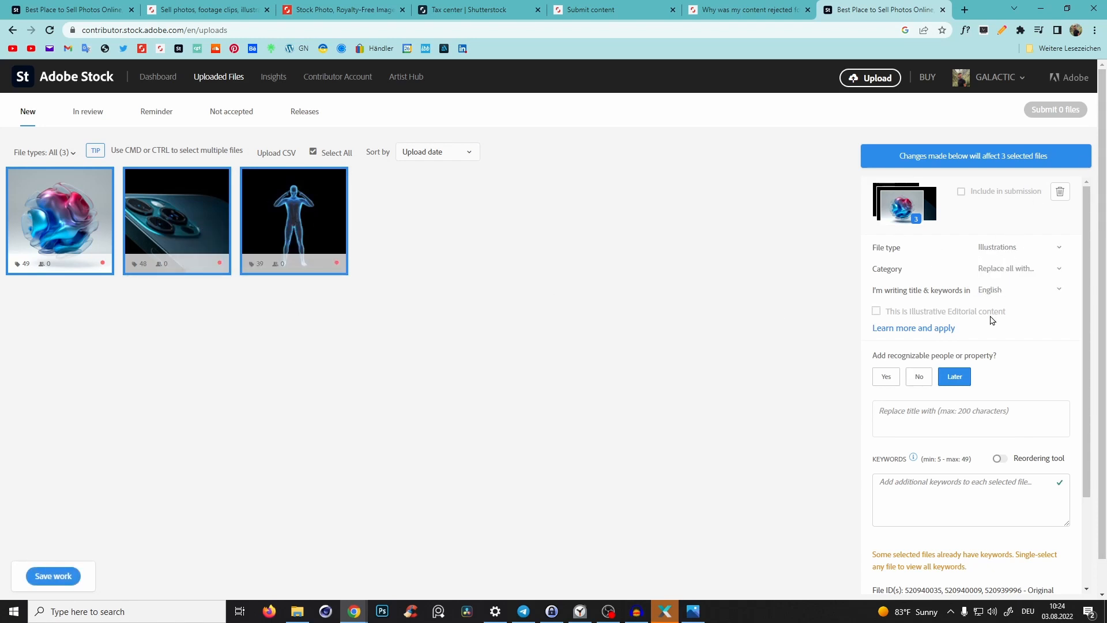
- Mark the phone and hologram man images as having no recognizable people or property
{"action": "left_click", "coordinate": [226, 213]}
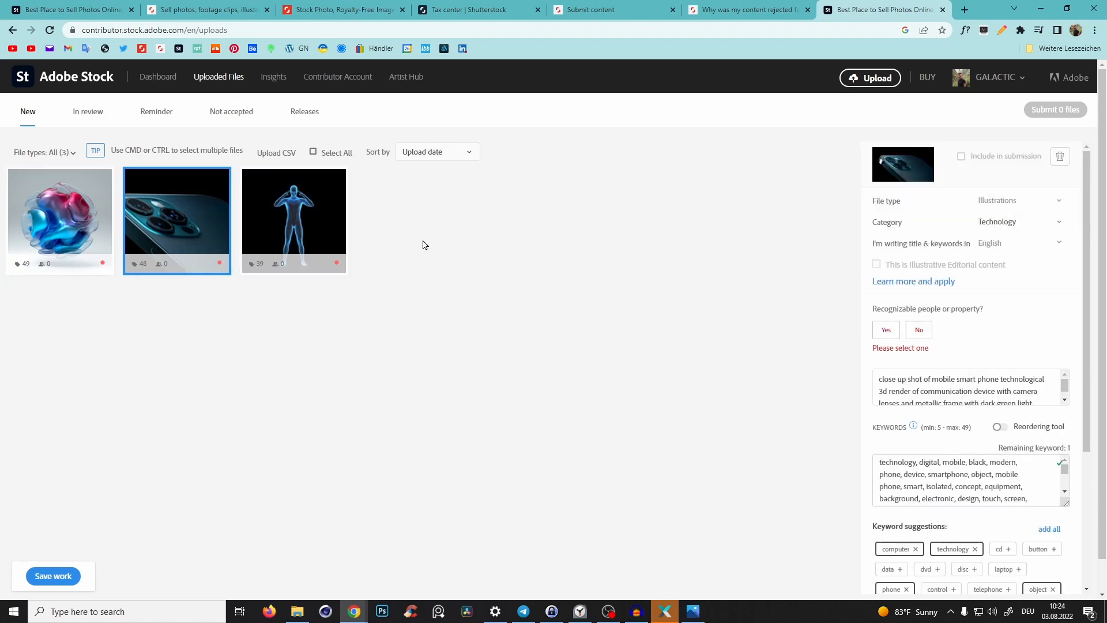
{"action": "mouse_move", "coordinate": [285, 219]}
{"action": "left_click", "coordinate": [919, 330]}
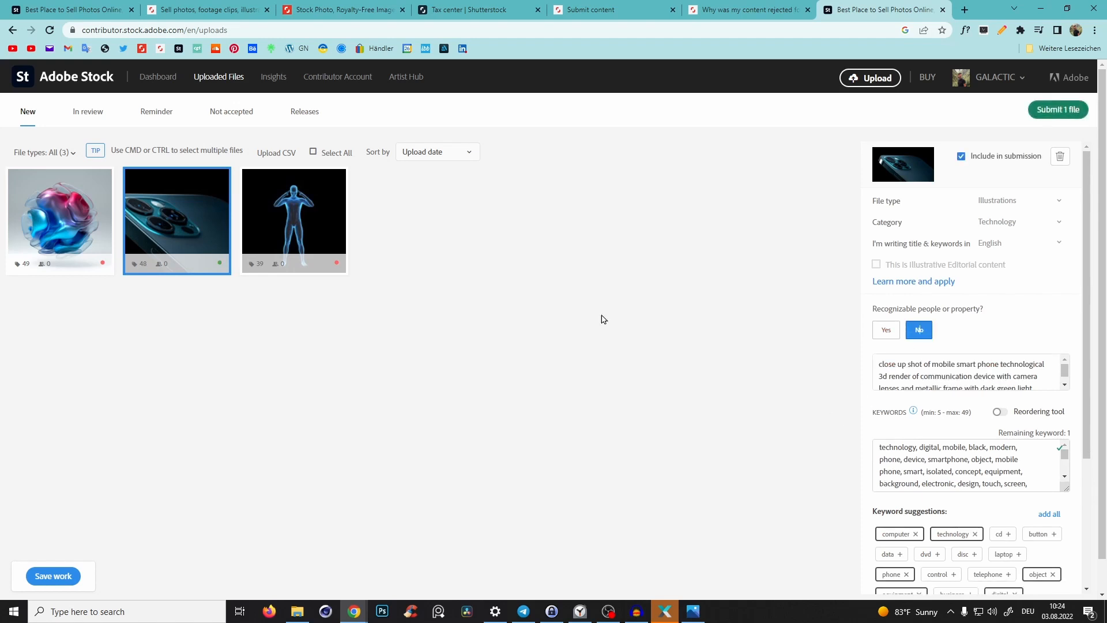
{"action": "left_click", "coordinate": [322, 221]}
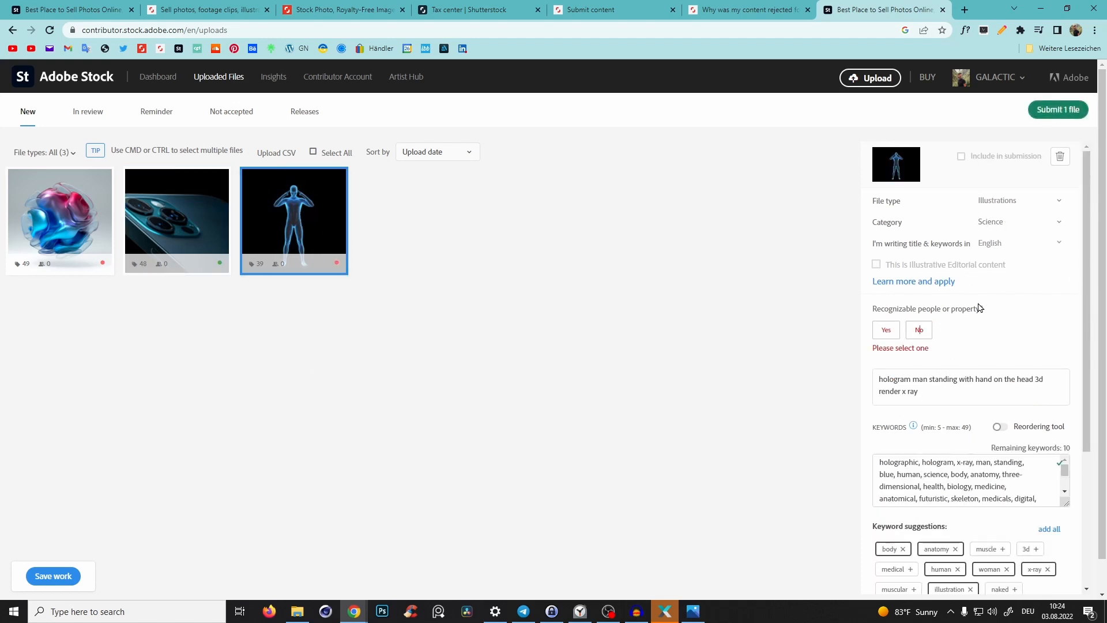
{"action": "left_click", "coordinate": [919, 330]}
{"action": "left_click", "coordinate": [64, 219]}
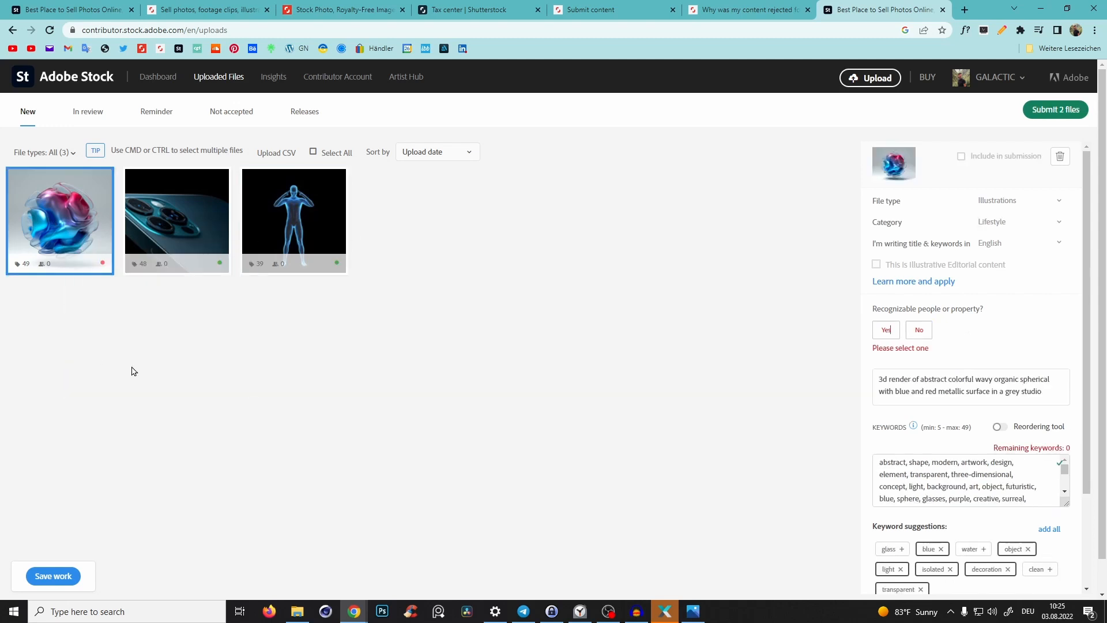
- Set the sphere image's category to Graphic Resources and mark it as having no recognizable people or property
{"action": "left_click", "coordinate": [998, 224]}
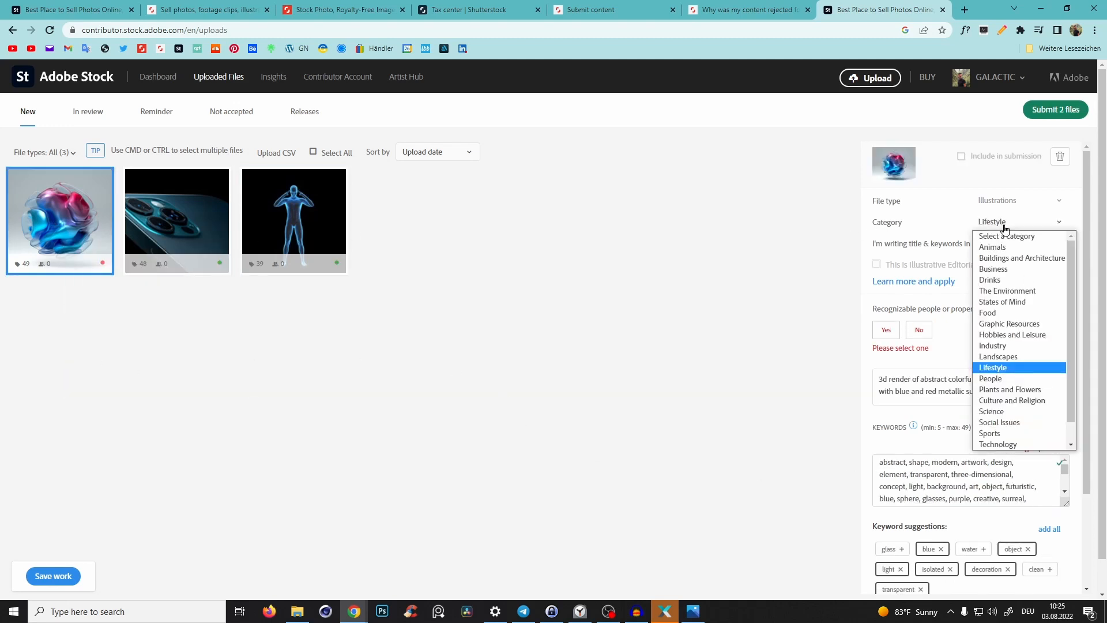
{"action": "left_click", "coordinate": [1009, 324]}
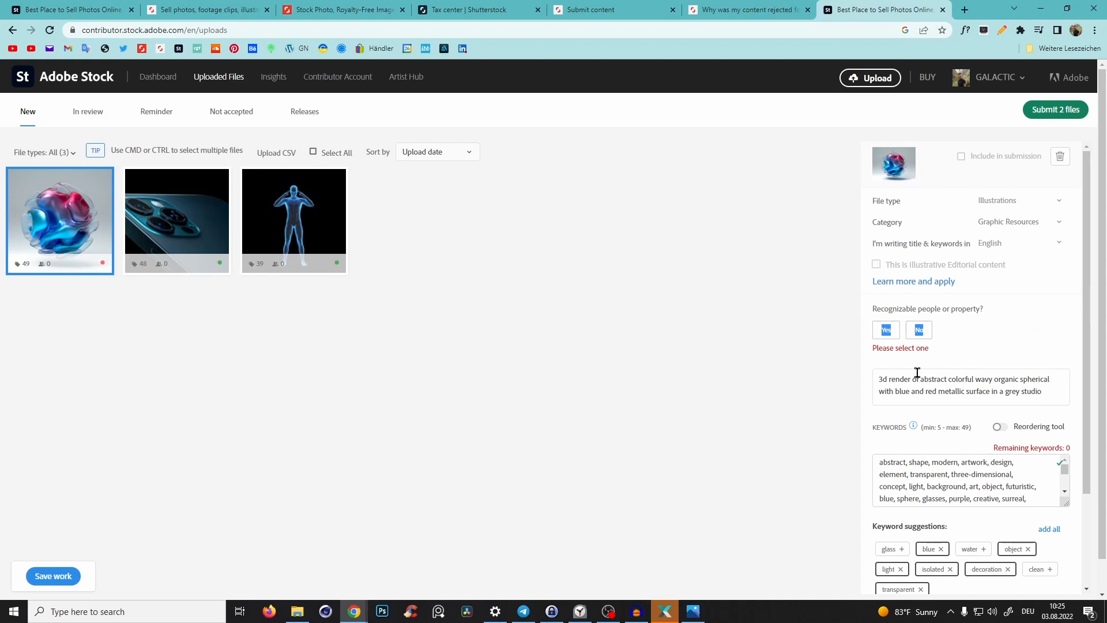
{"action": "left_click", "coordinate": [918, 330]}
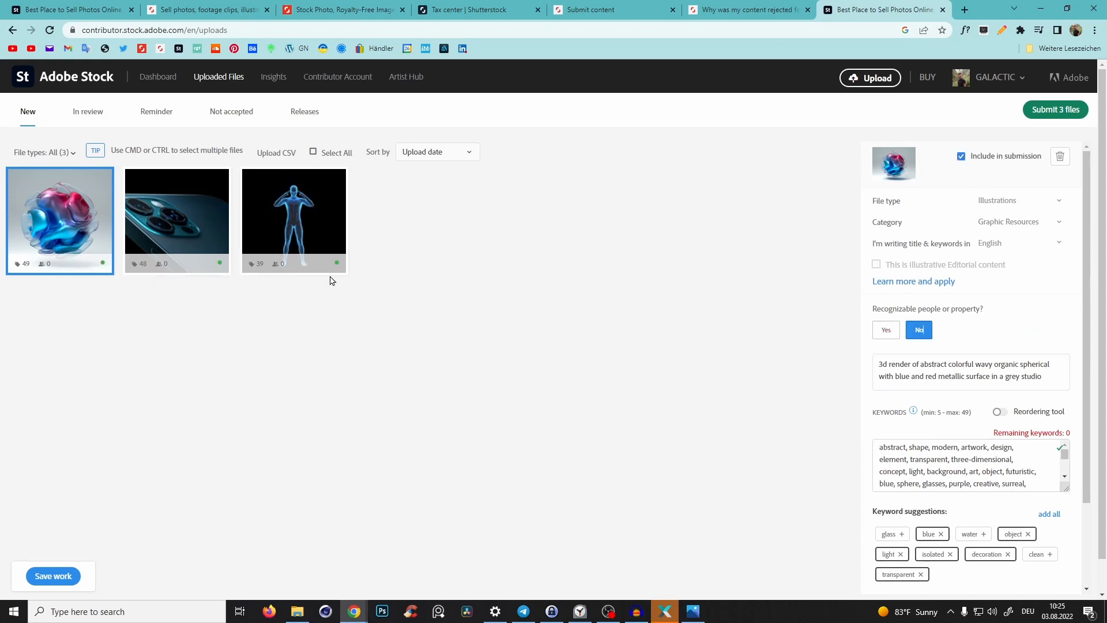
- Submit all three images to Adobe Stock for review
{"action": "left_click", "coordinate": [313, 152]}
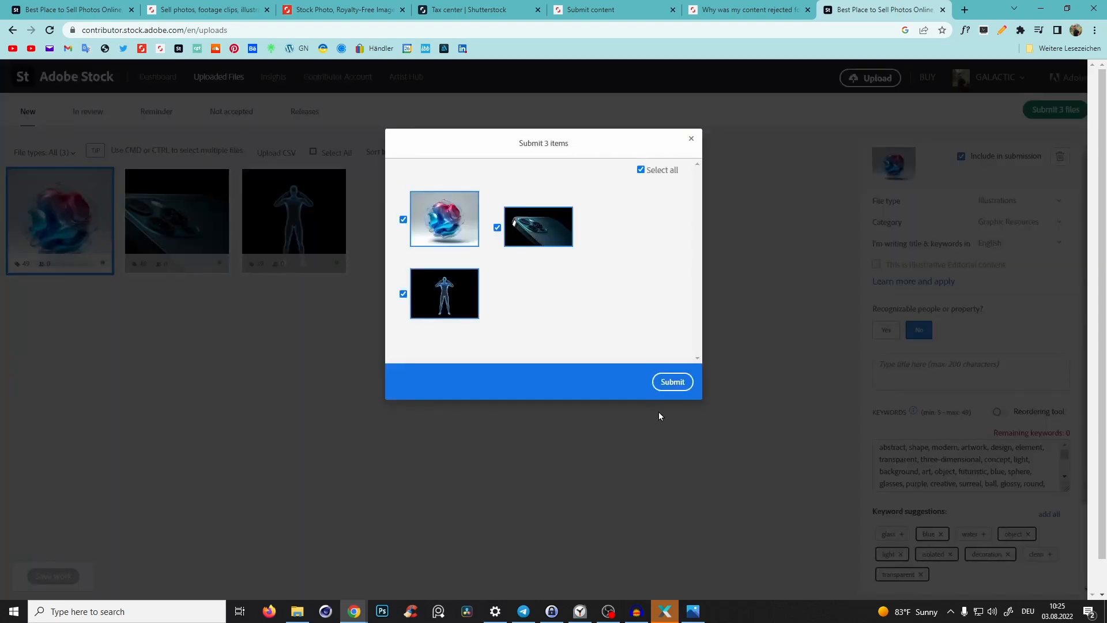
{"action": "left_click", "coordinate": [670, 383]}
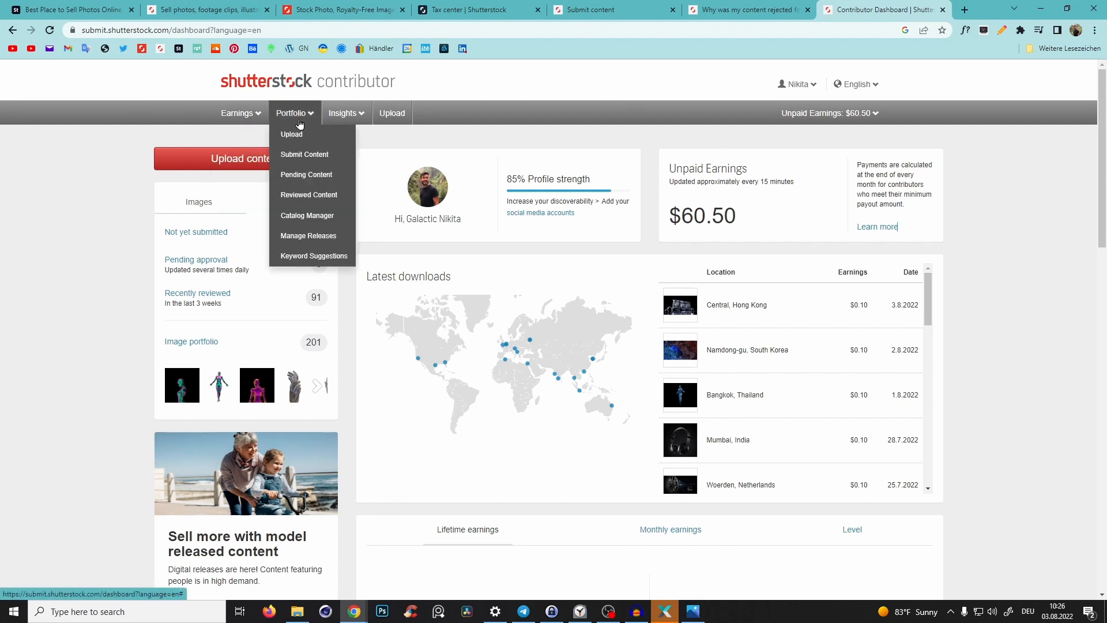
- Open Shutterstock's upload page and drop the hologram man image file onto it from the project folder
{"action": "left_click", "coordinate": [298, 129]}
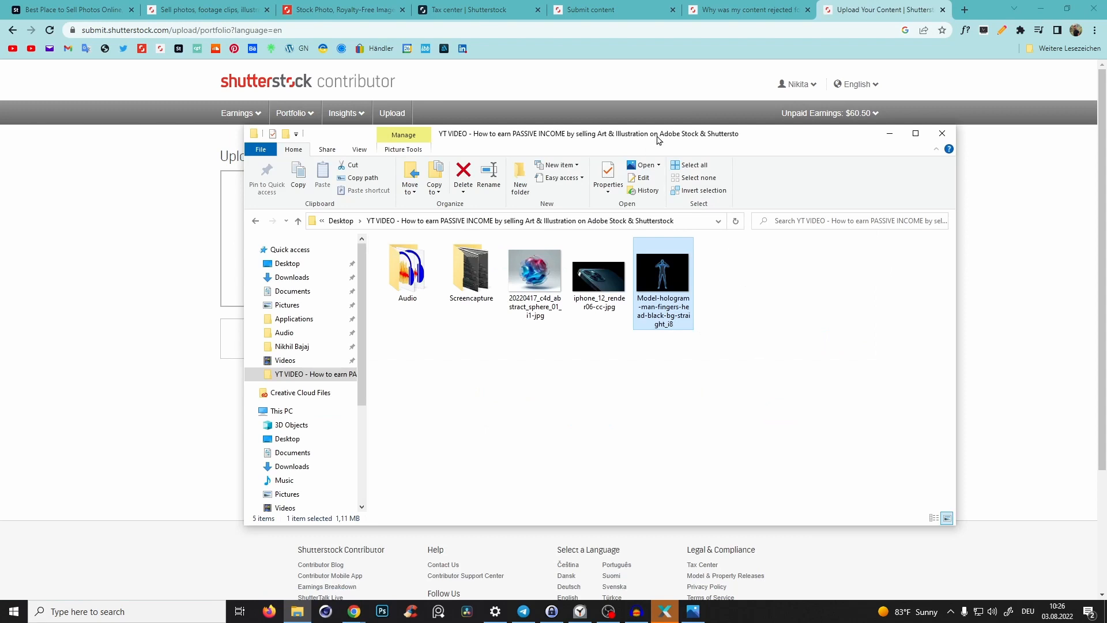
{"action": "left_click_drag", "start_coordinate": [657, 136], "coordinate": [641, 311]}
{"action": "left_click_drag", "start_coordinate": [647, 452], "coordinate": [594, 274]}
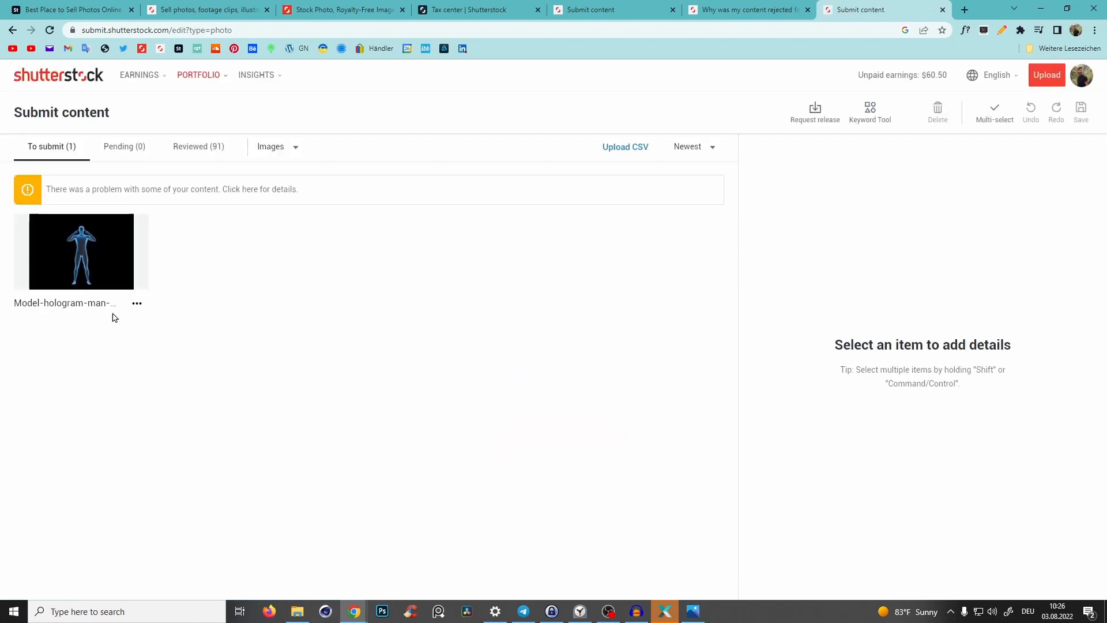
- Select the hologram man image and add suggested keywords human, 3d, science, medical, biology, body, man, medicine, anatomical, blue and healthy
{"action": "left_click", "coordinate": [81, 251]}
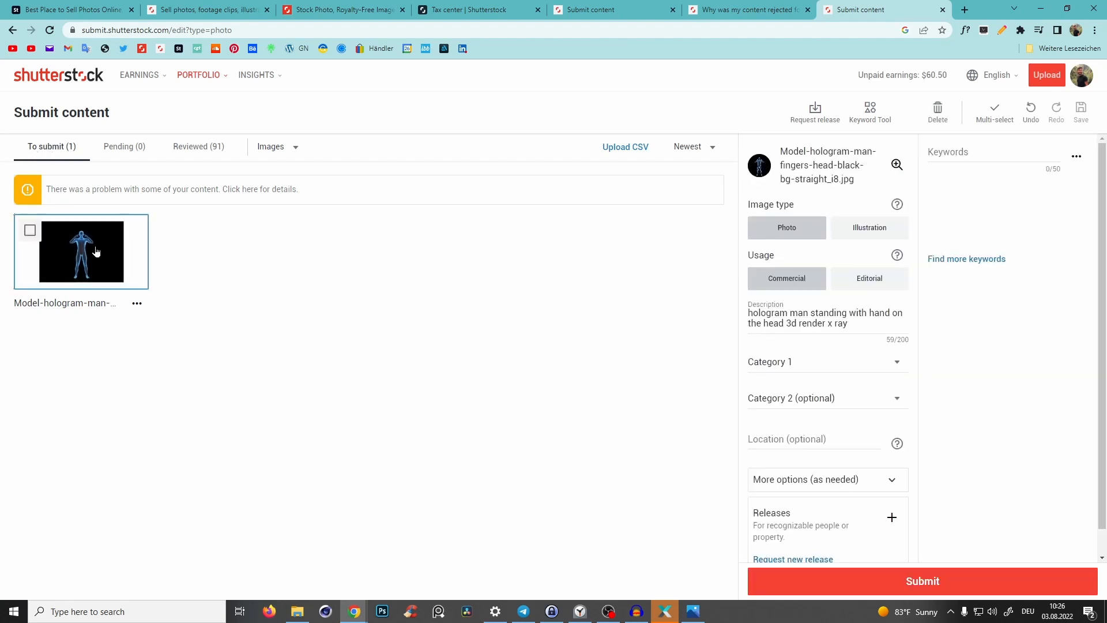
{"action": "left_click", "coordinate": [956, 155]}
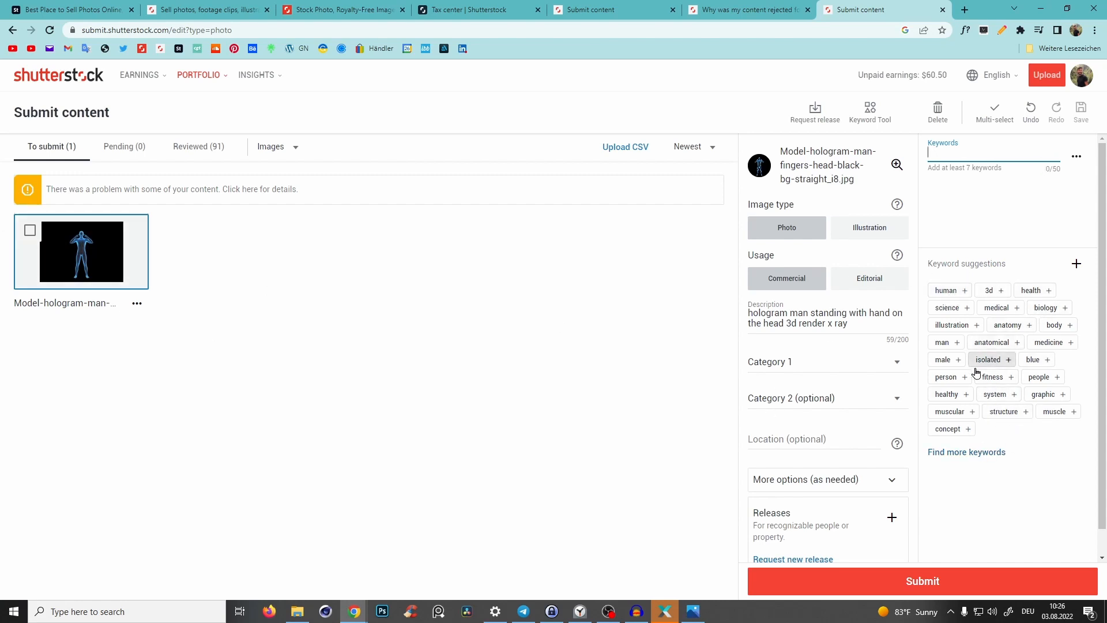
{"action": "left_click", "coordinate": [965, 290]}
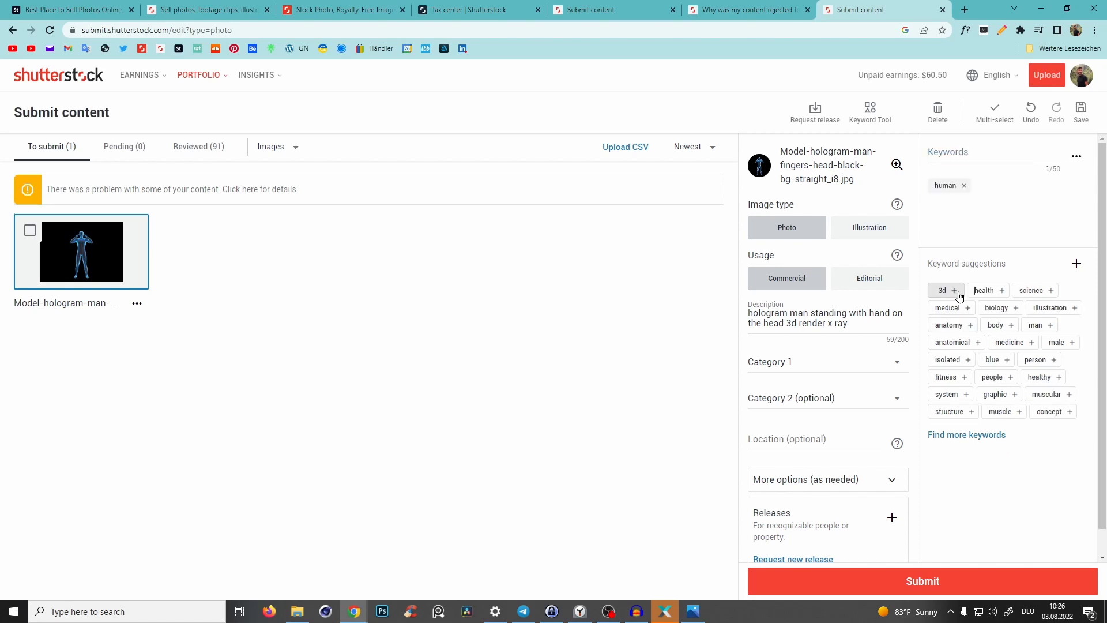
{"action": "left_click", "coordinate": [959, 292]}
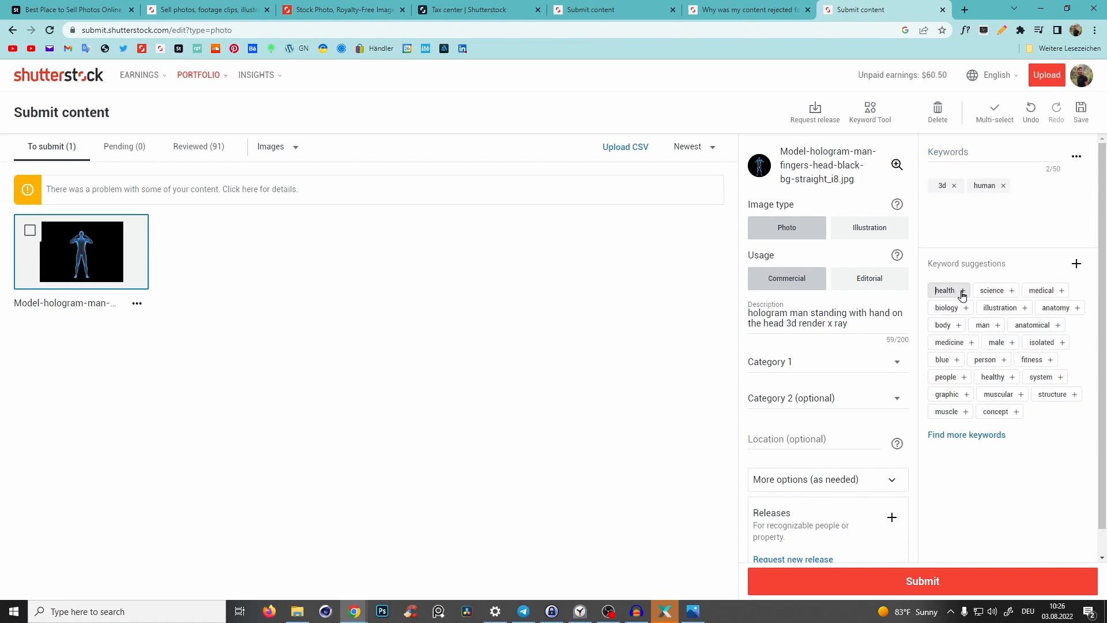
{"action": "left_click", "coordinate": [1013, 293]}
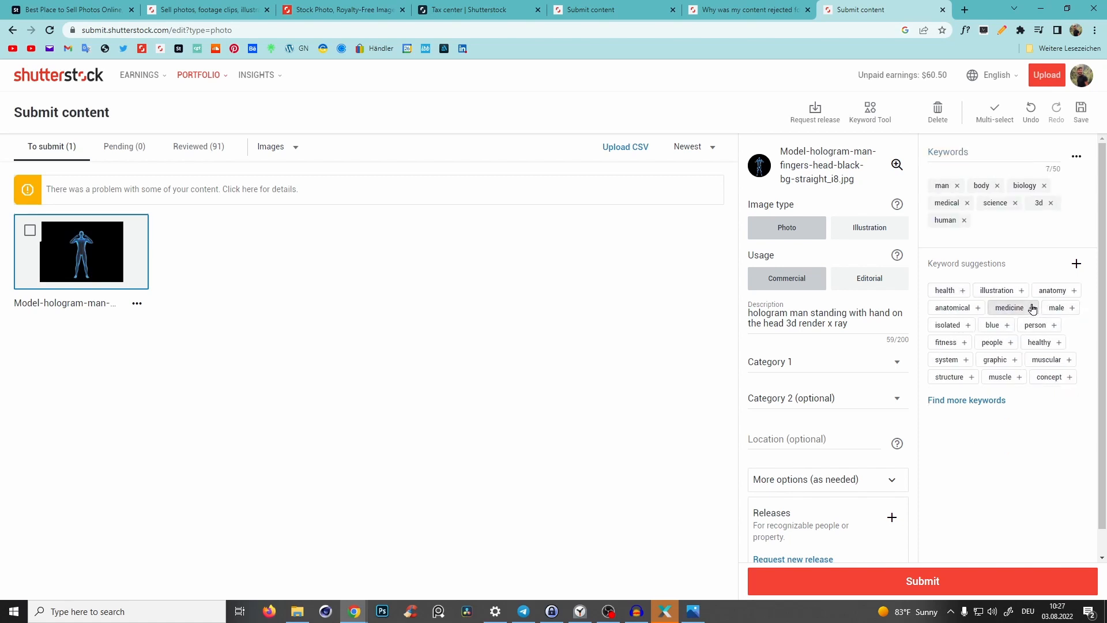
{"action": "left_click", "coordinate": [1032, 308]}
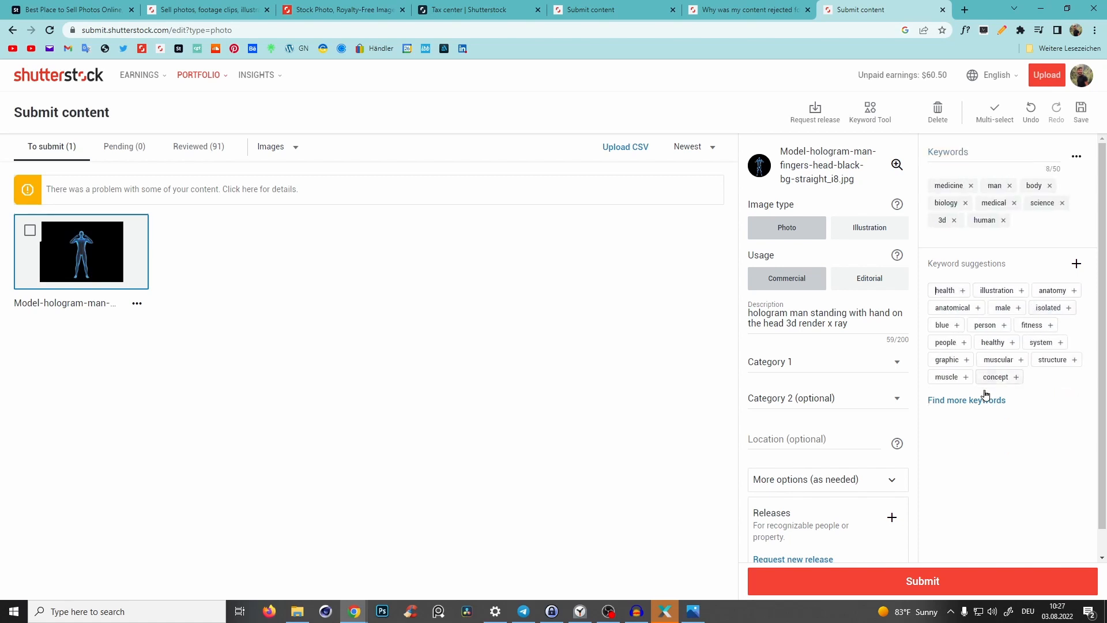
{"action": "left_click", "coordinate": [978, 307]}
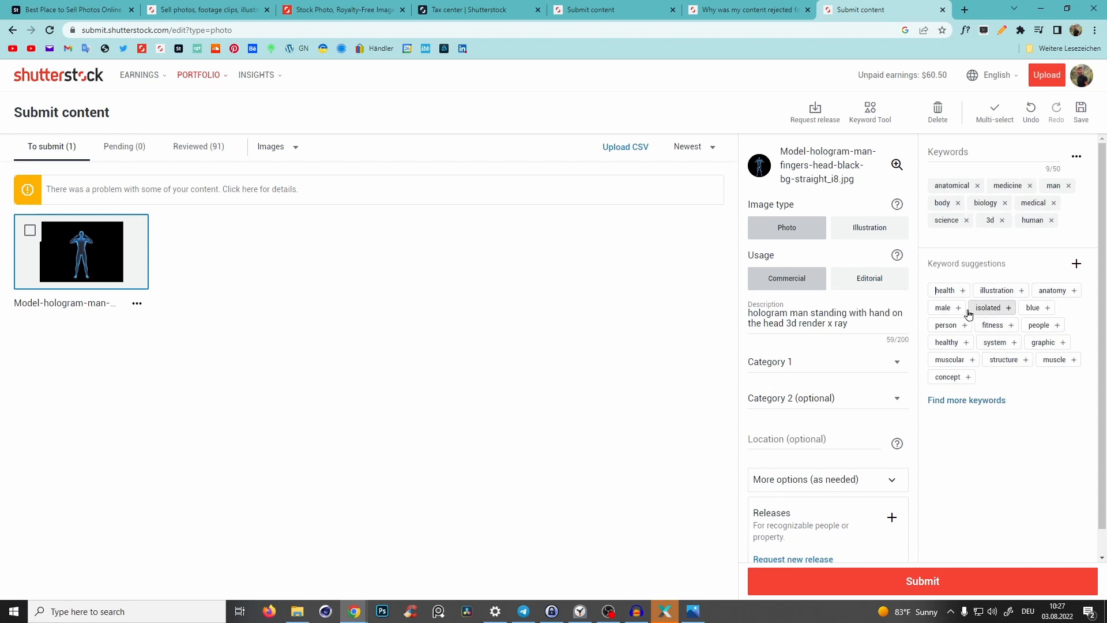
{"action": "left_click", "coordinate": [1041, 308]}
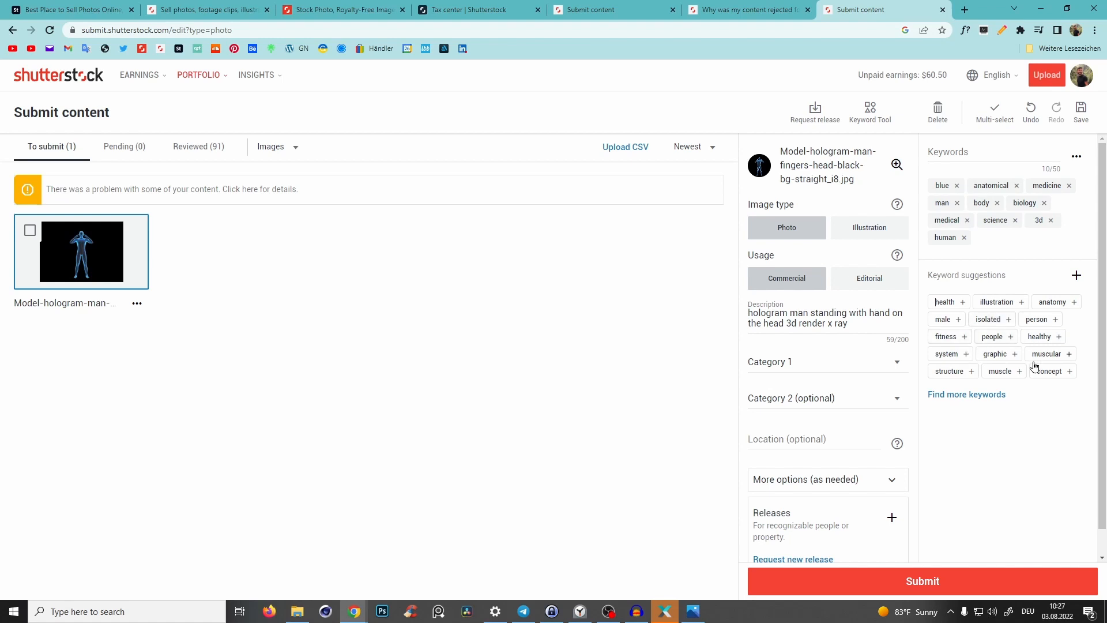
{"action": "left_click", "coordinate": [1055, 337]}
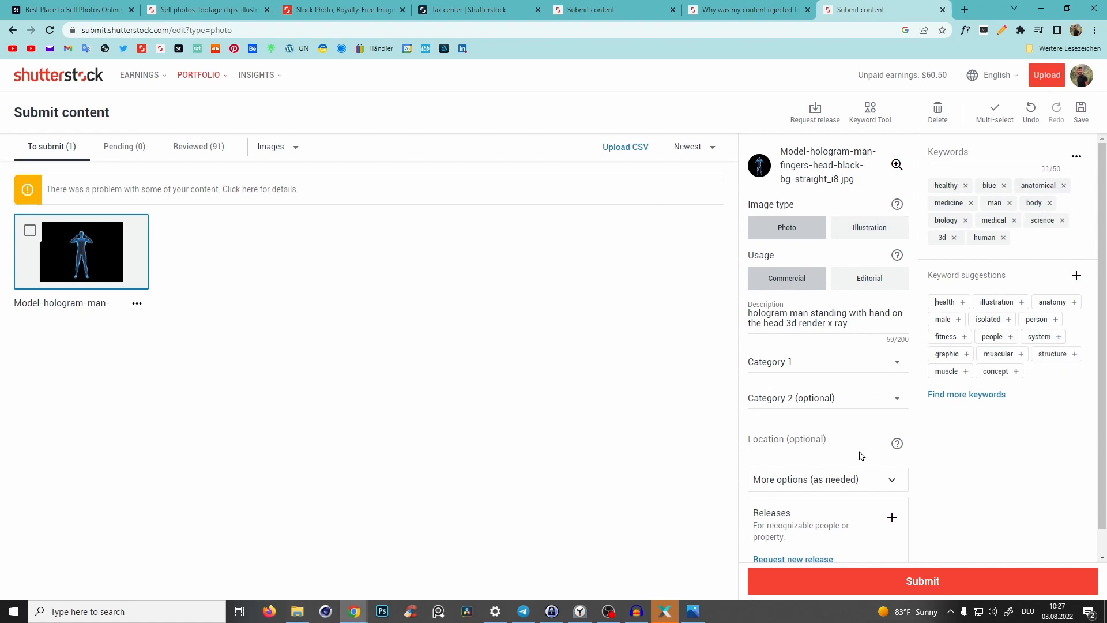
- Set the image's first category to Abstract and its second category to People
{"action": "left_click", "coordinate": [815, 366]}
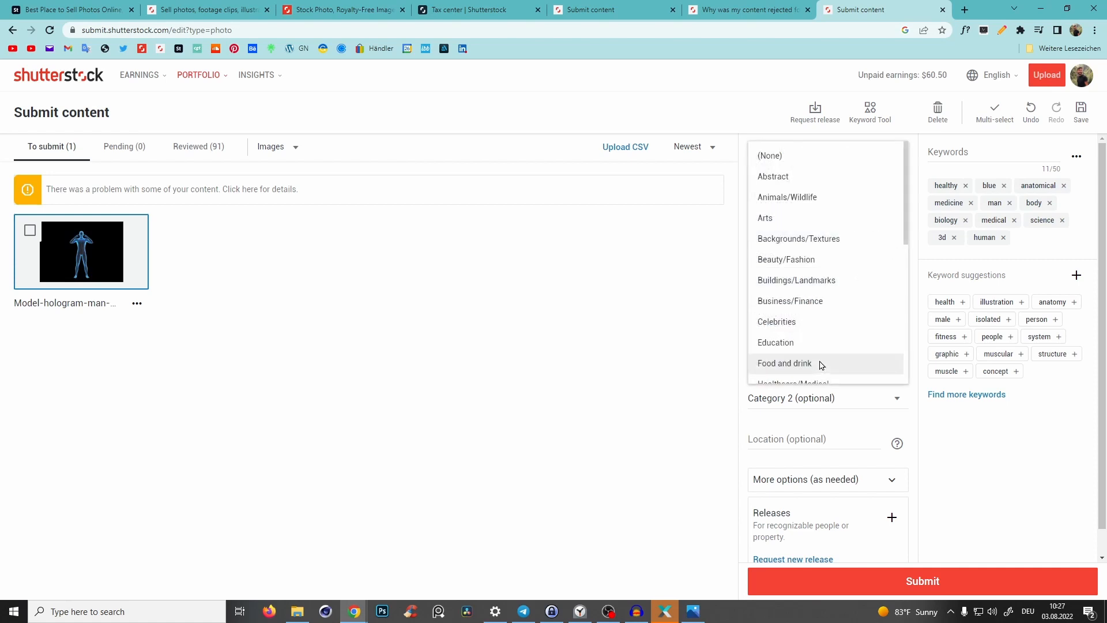
{"action": "left_click", "coordinate": [774, 178]}
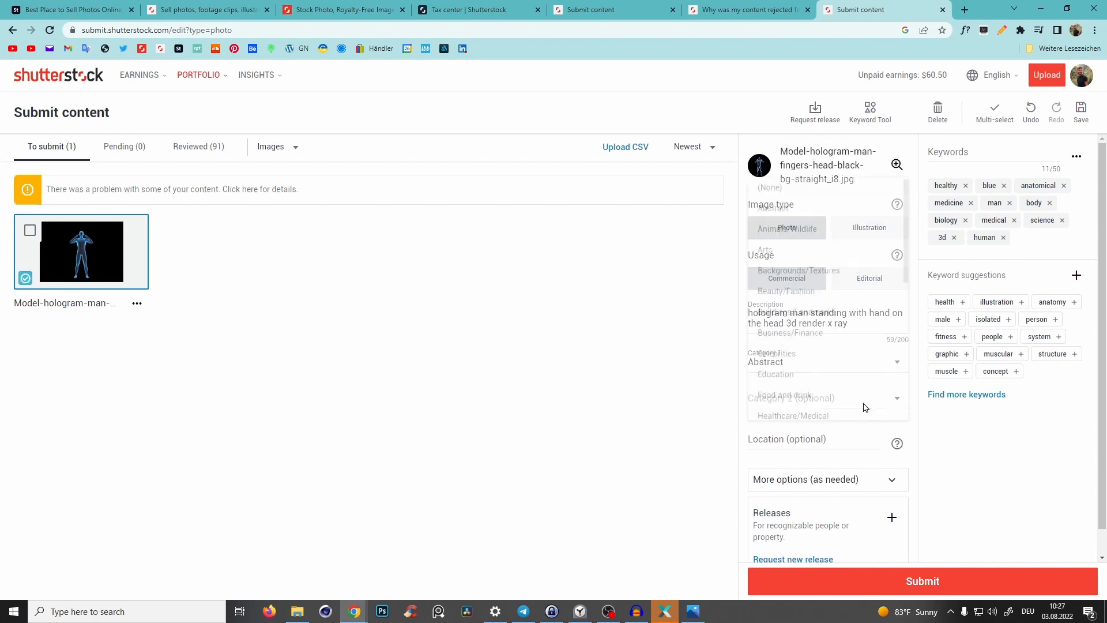
{"action": "left_click", "coordinate": [863, 399]}
{"action": "left_click_drag", "start_coordinate": [907, 239], "coordinate": [911, 378]}
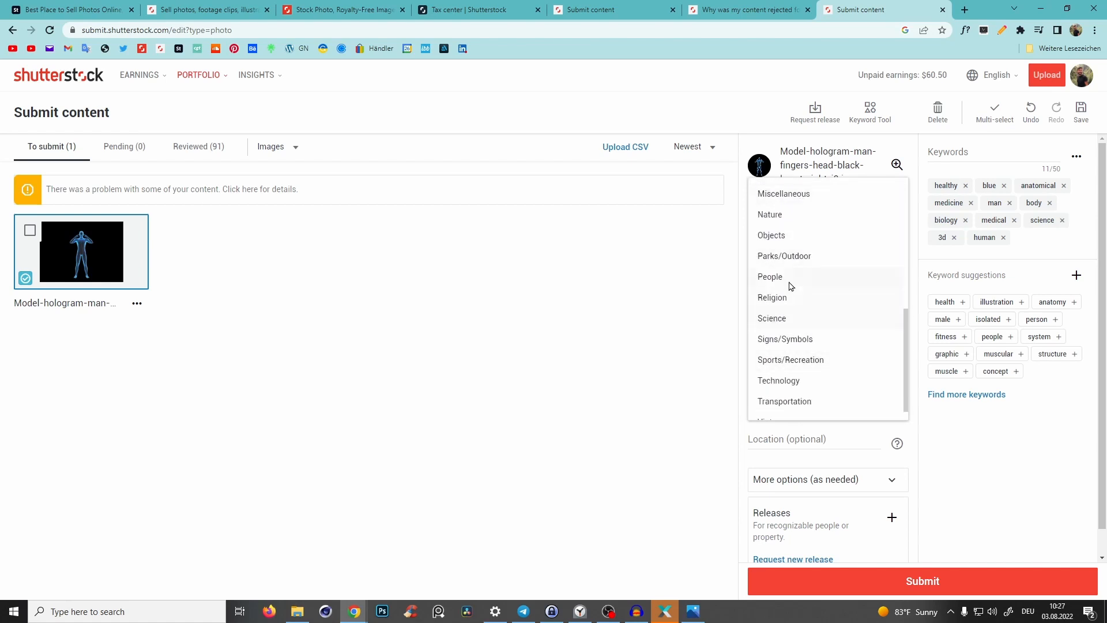
{"action": "left_click", "coordinate": [771, 278]}
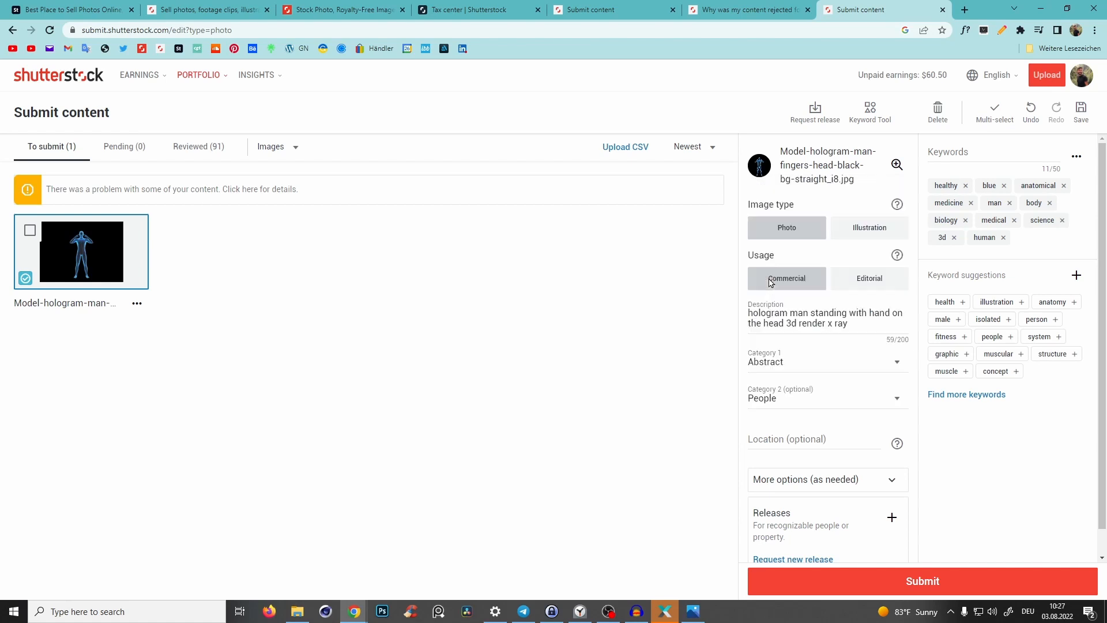
- Rewrite the description as "hologram man holding head 3d render" and submit the image
{"action": "left_click", "coordinate": [820, 328]}
{"action": "double_click", "coordinate": [834, 325]}
{"action": "left_click", "coordinate": [872, 323]}
{"action": "left_click_drag", "start_coordinate": [872, 323], "coordinate": [709, 297]}
{"action": "key", "text": "BackSpace"}
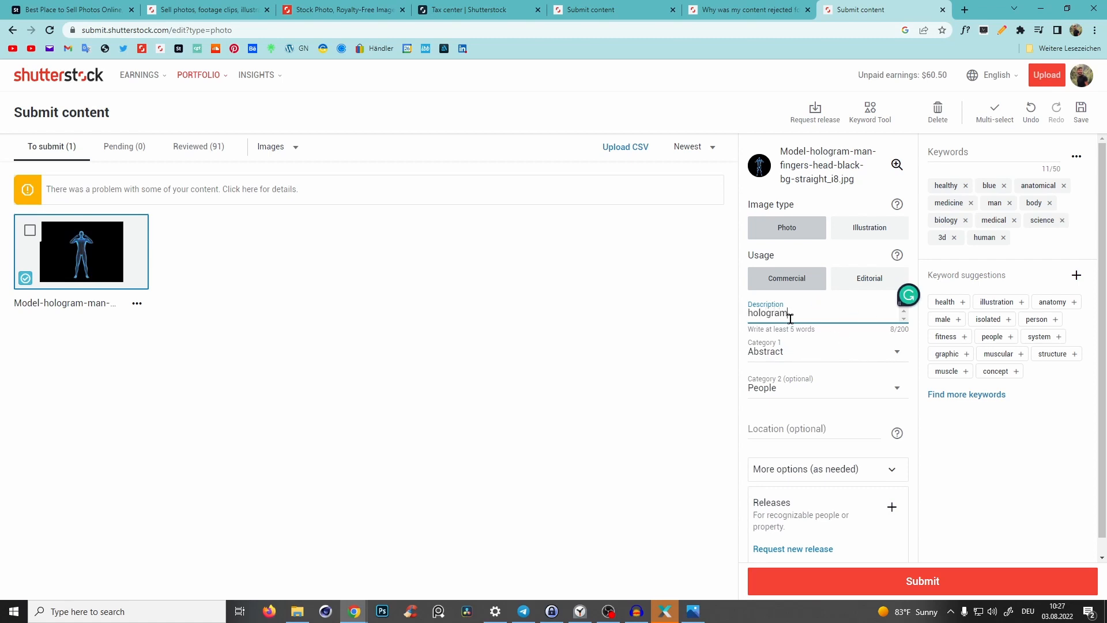
{"action": "type", "text": "an holdeing head 3d render"}
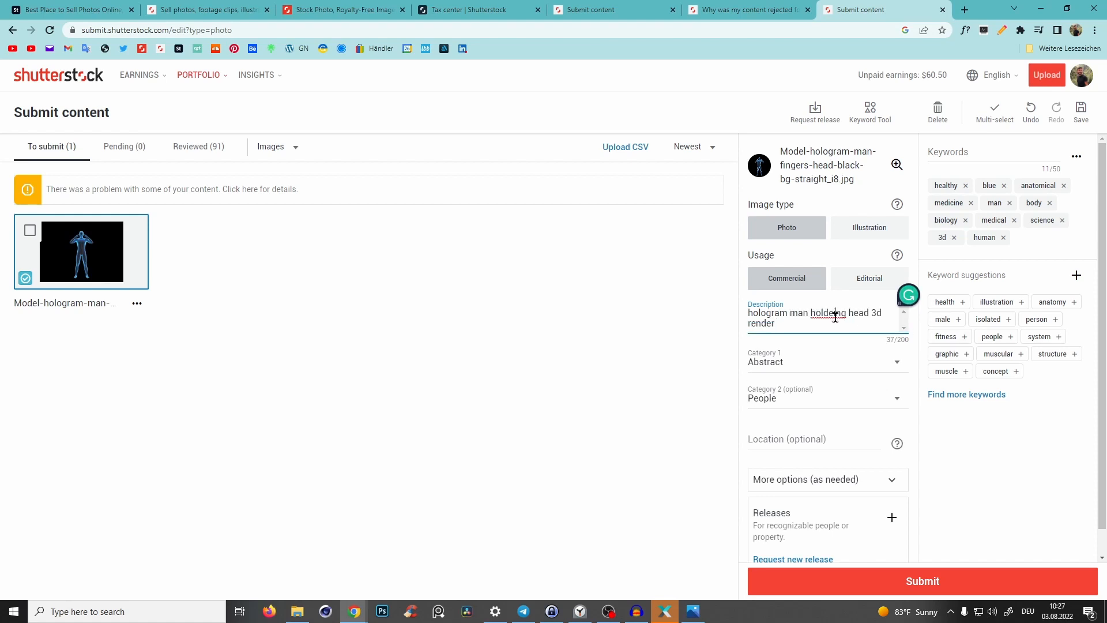
{"action": "left_click", "coordinate": [836, 317]}
{"action": "key", "text": "BackSpace"}
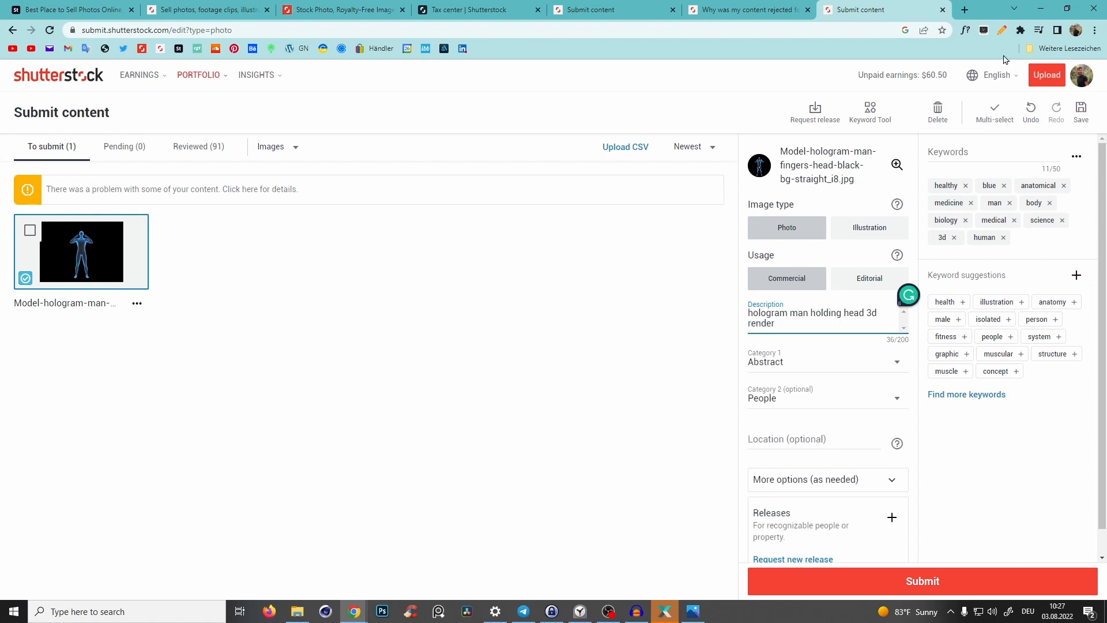
{"action": "left_click", "coordinate": [904, 576]}
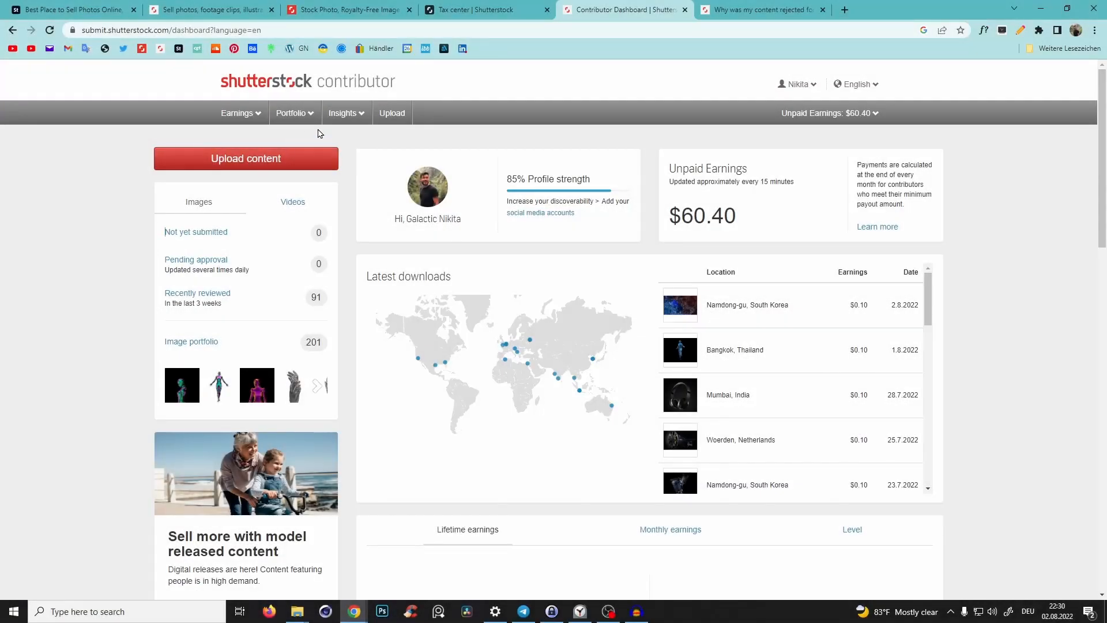
- Open the reviewed Shutterstock submissions and browse the rejected images and their rejection reasons
{"action": "mouse_move", "coordinate": [291, 124]}
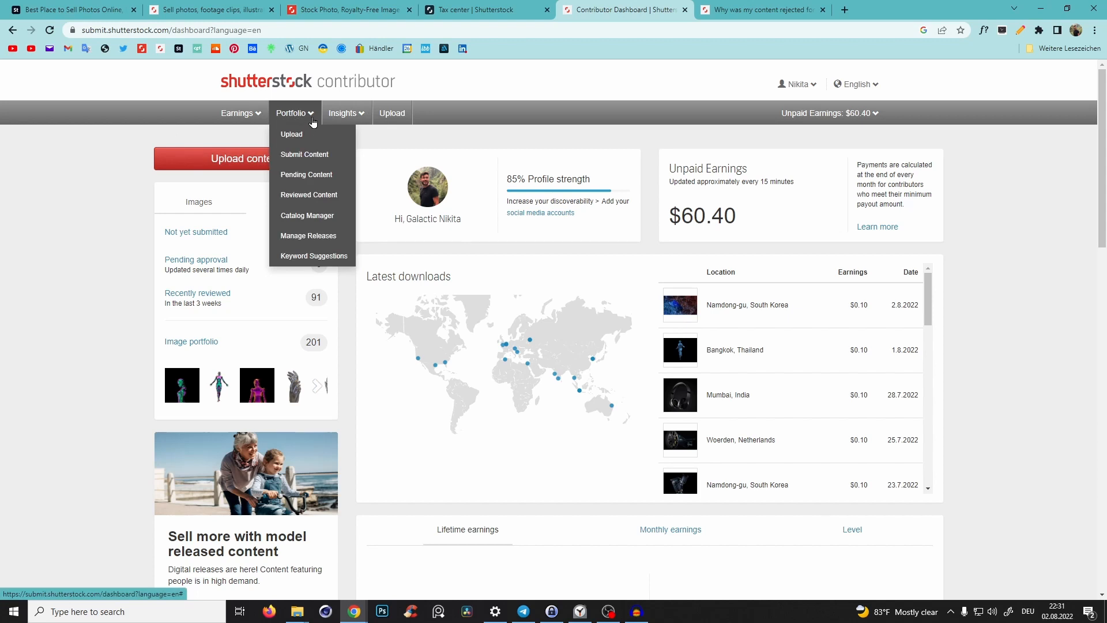
{"action": "left_click", "coordinate": [304, 154]}
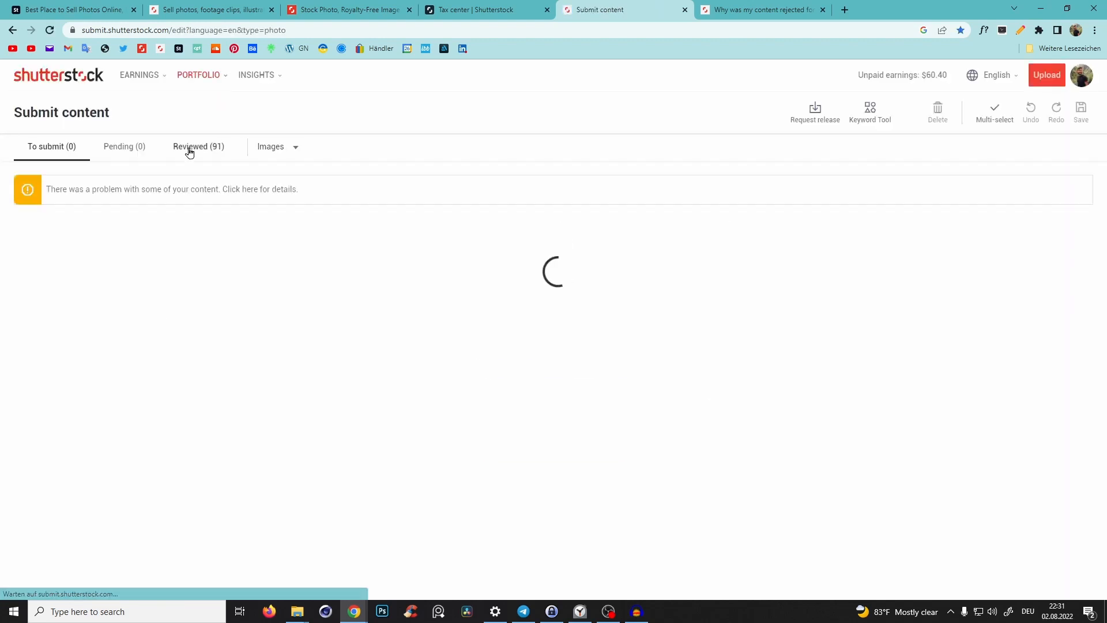
{"action": "left_click", "coordinate": [189, 151]}
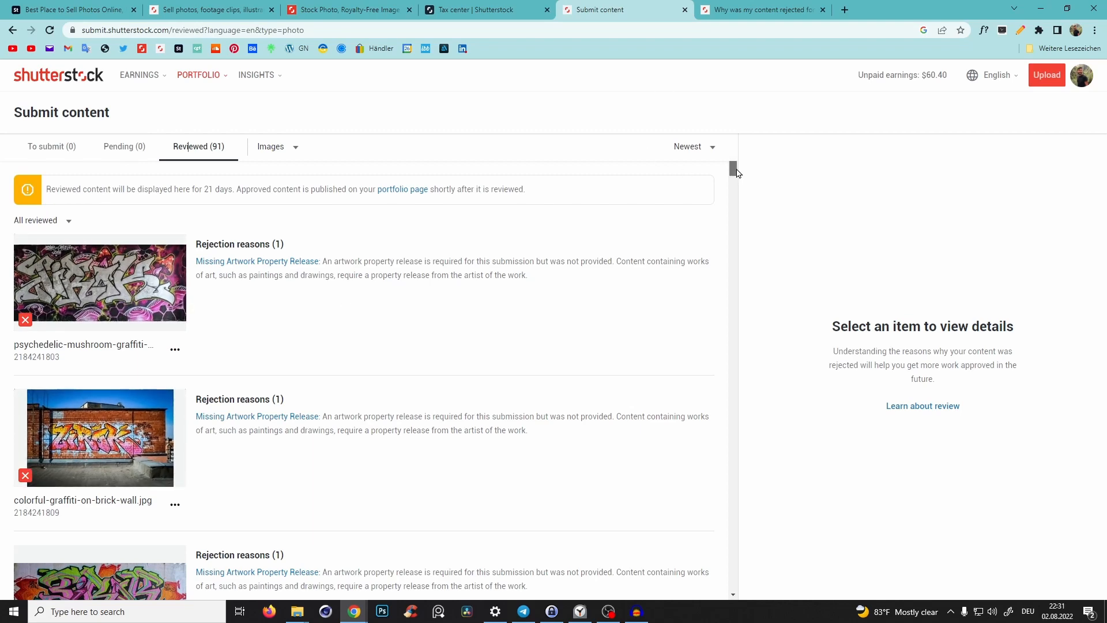
{"action": "scroll", "coordinate": [737, 173], "scroll_direction": "down", "scroll_amount": 3}
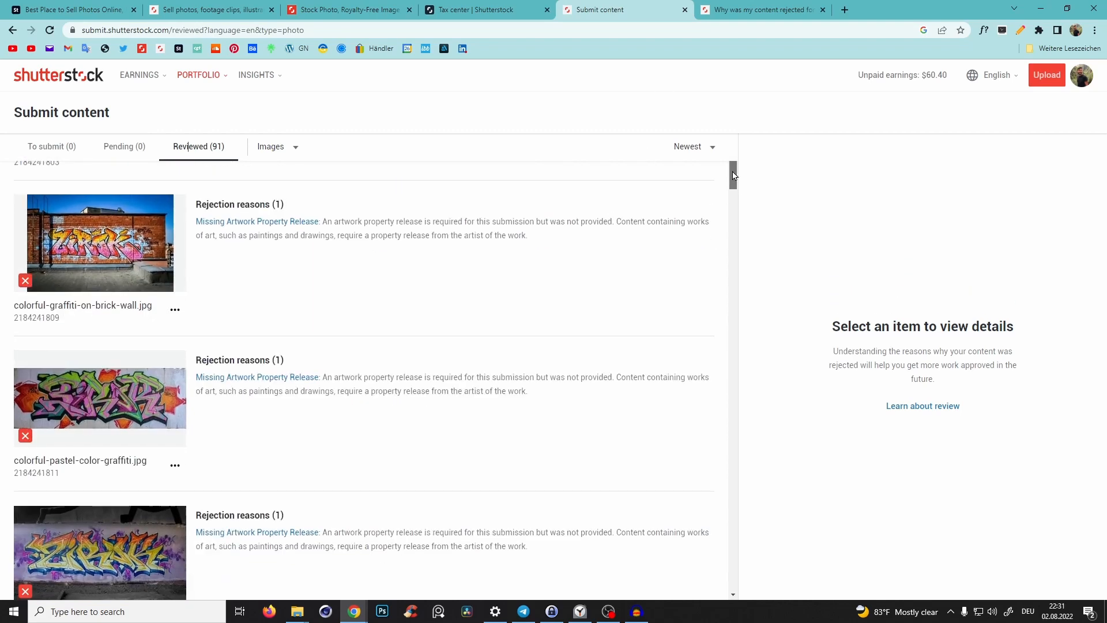
{"action": "scroll", "coordinate": [734, 175], "scroll_direction": "down", "scroll_amount": 5}
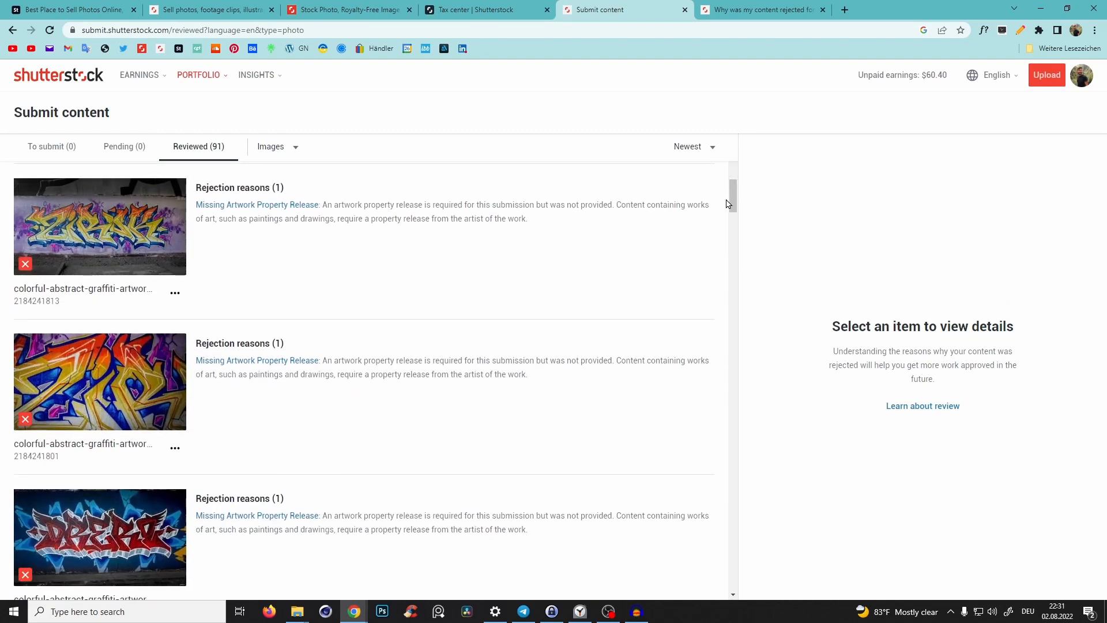
{"action": "scroll", "coordinate": [709, 219], "scroll_direction": "down", "scroll_amount": 2}
{"action": "scroll", "coordinate": [734, 207], "scroll_direction": "up", "scroll_amount": 2}
- Open the help article on missing artwork property releases and read through it
{"action": "left_click", "coordinate": [221, 207]}
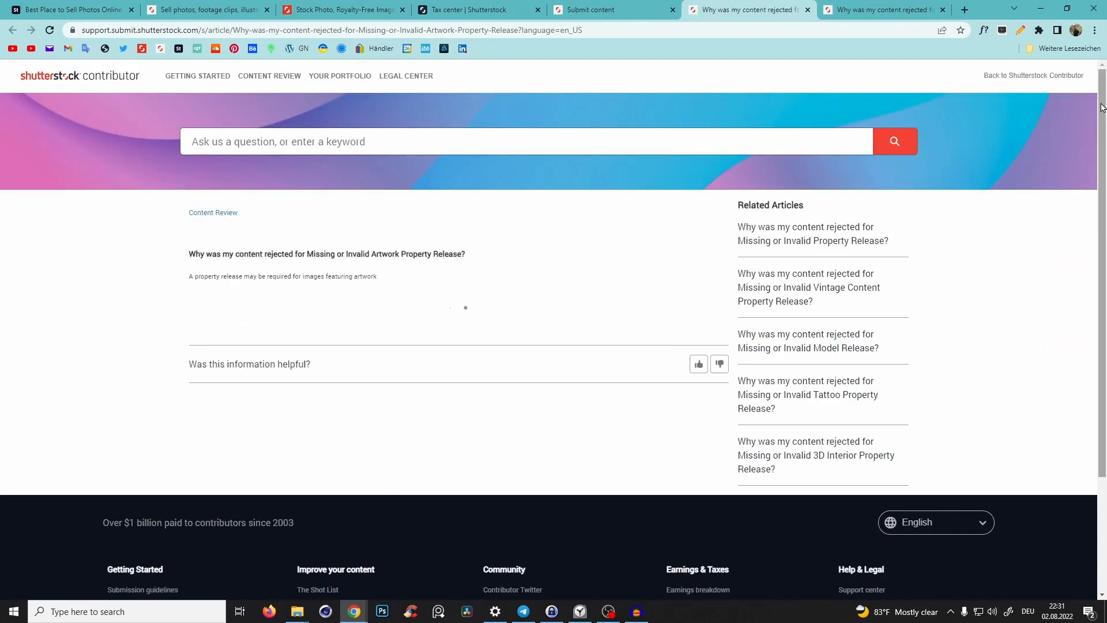
{"action": "left_click_drag", "start_coordinate": [1105, 111], "coordinate": [1089, 480]}
{"action": "scroll", "coordinate": [234, 346], "scroll_direction": "down", "scroll_amount": 1}
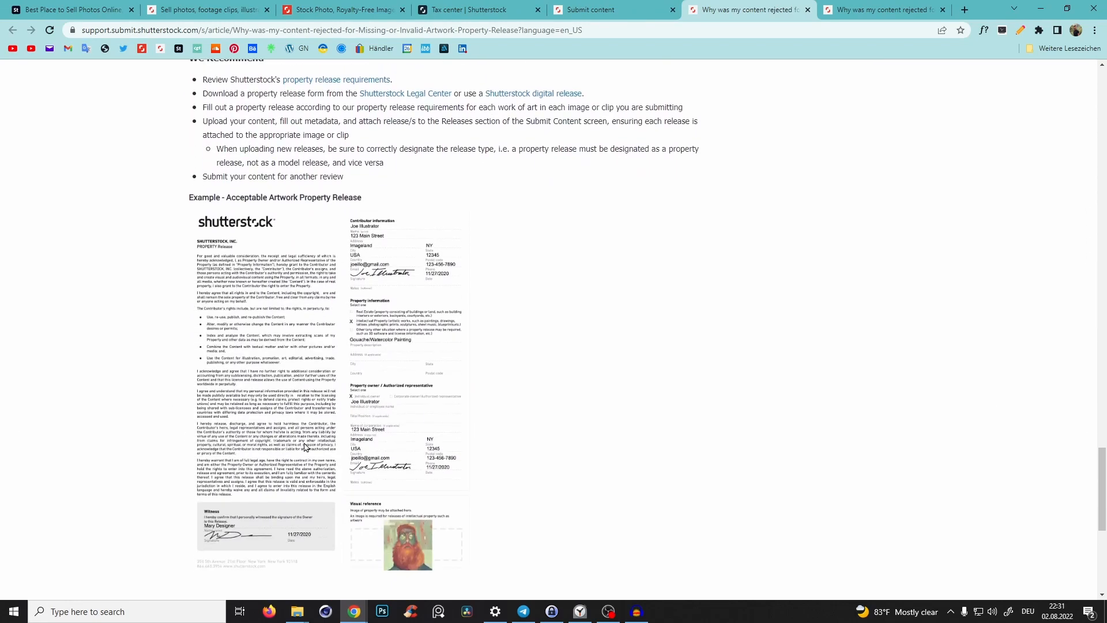
- Return to the reviewed submissions, preview the rejected Algarve legs photo at full size and keep browsing other rejections
{"action": "key", "text": "ctrl+shift+Tab"}
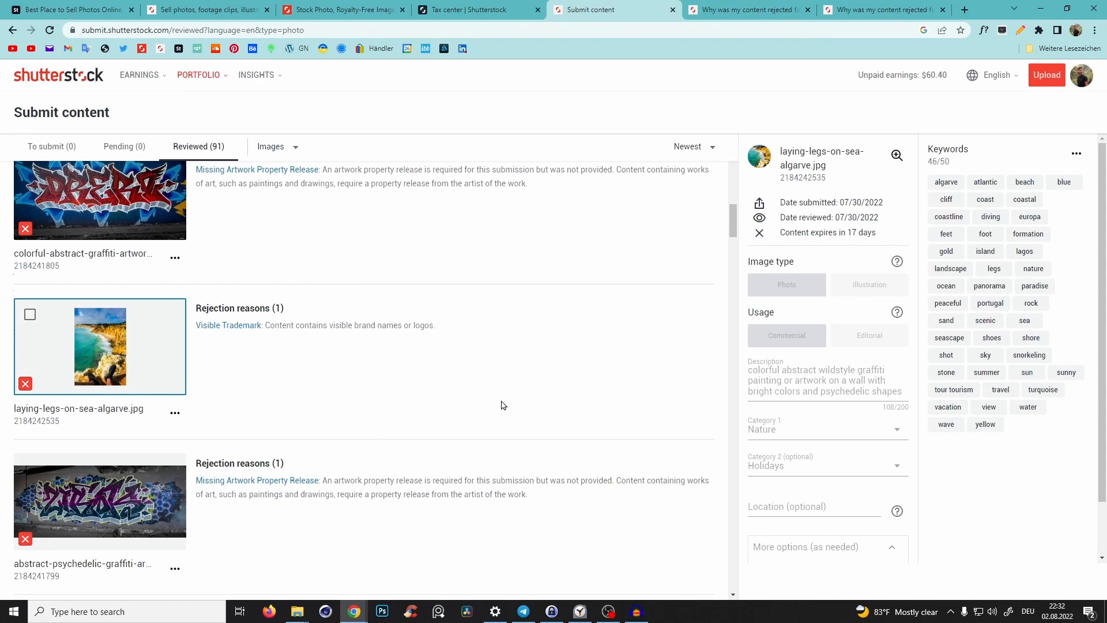
{"action": "scroll", "coordinate": [540, 321], "scroll_direction": "up", "scroll_amount": 1}
{"action": "scroll", "coordinate": [161, 342], "scroll_direction": "down", "scroll_amount": 1}
{"action": "left_click", "coordinate": [897, 157]}
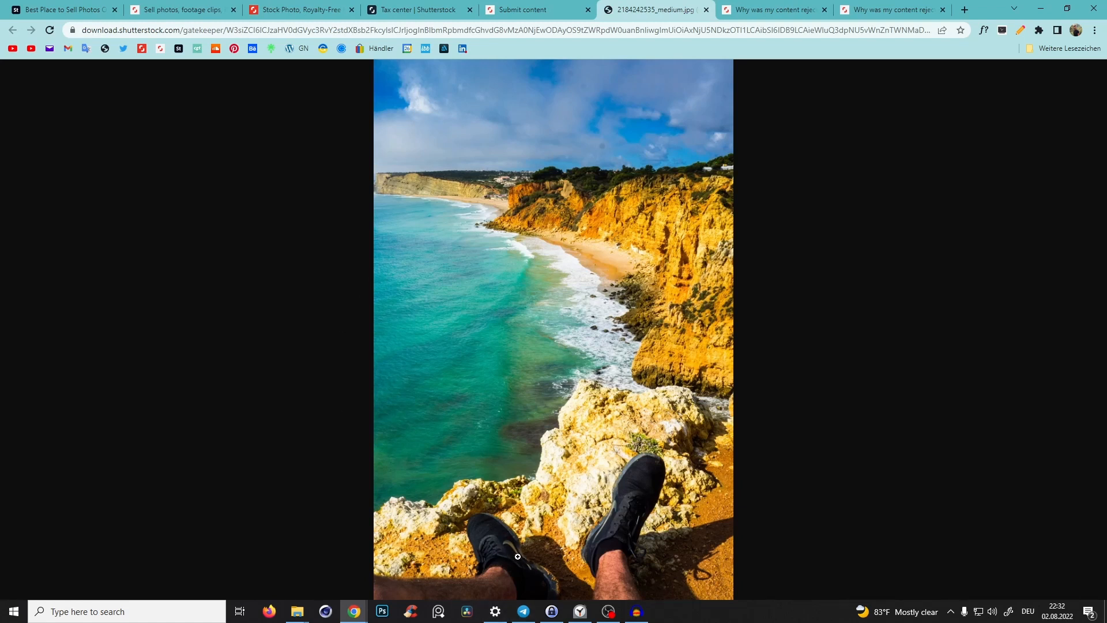
{"action": "left_click", "coordinate": [705, 10]}
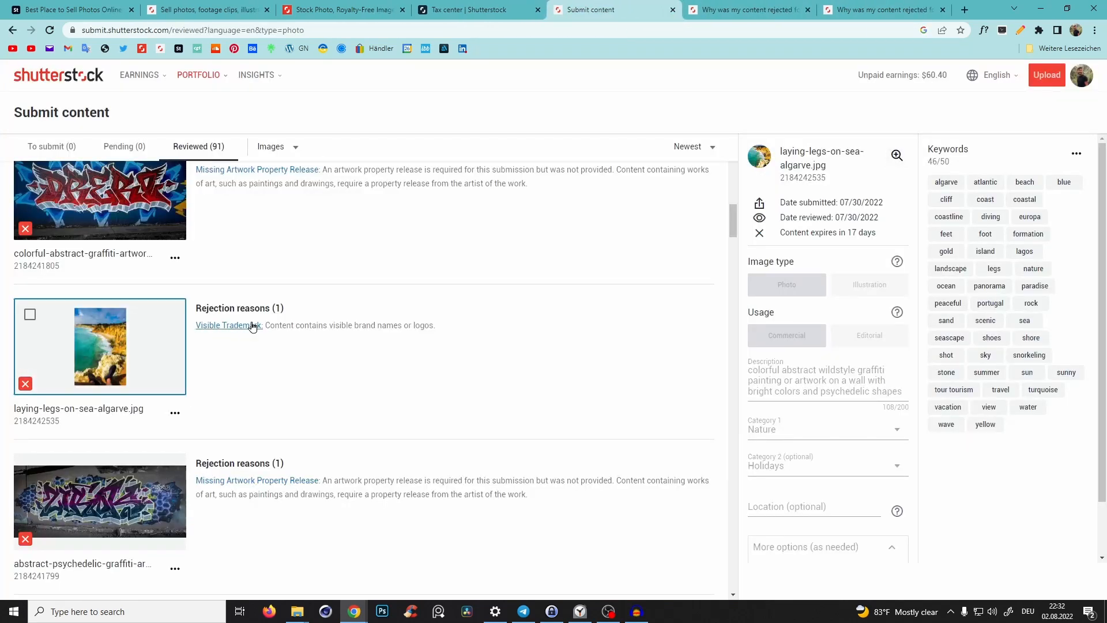
{"action": "left_click_drag", "start_coordinate": [744, 224], "coordinate": [764, 315]}
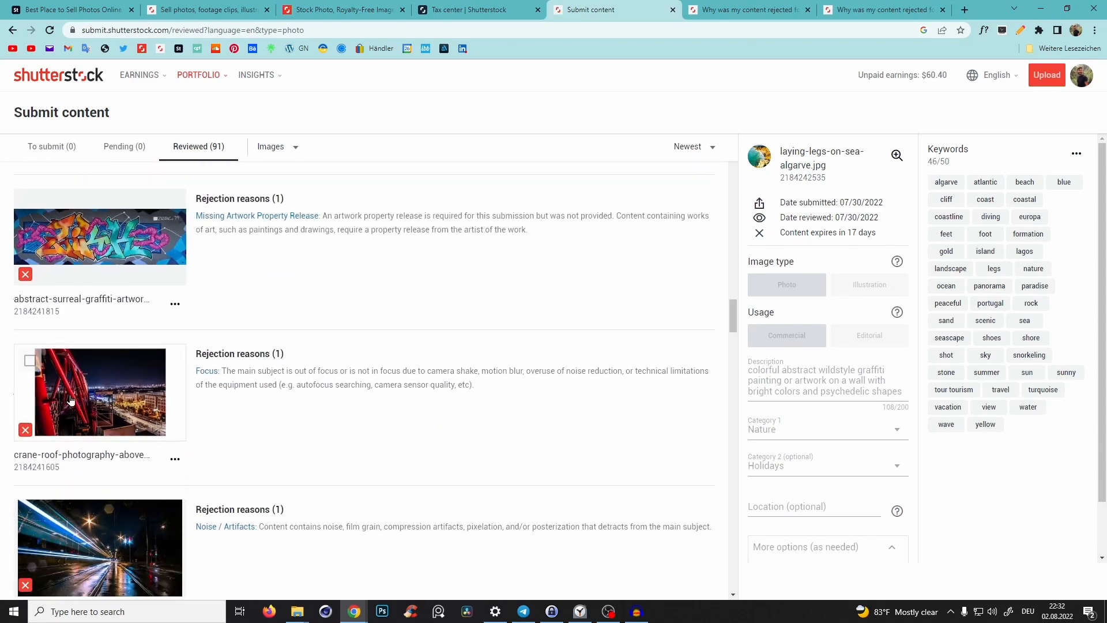
{"action": "scroll", "coordinate": [104, 404], "scroll_direction": "down", "scroll_amount": 2}
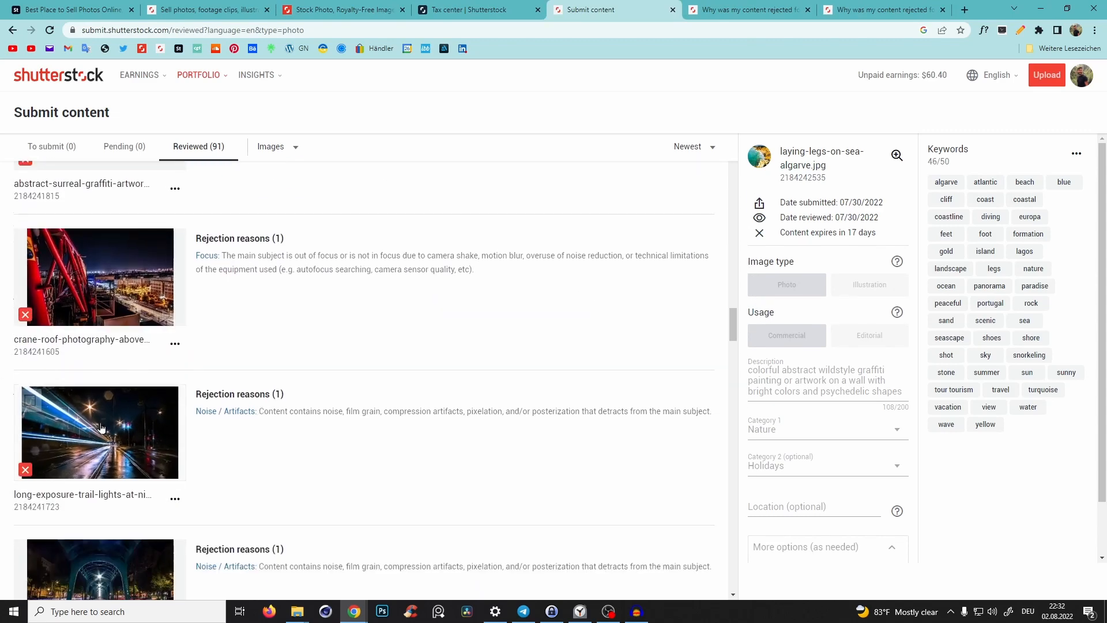
- Scroll through the reviewed submissions and open the details of the rejected robot_arm_02_01x.jpg image
{"action": "scroll", "coordinate": [32, 376], "scroll_direction": "down", "scroll_amount": 2}
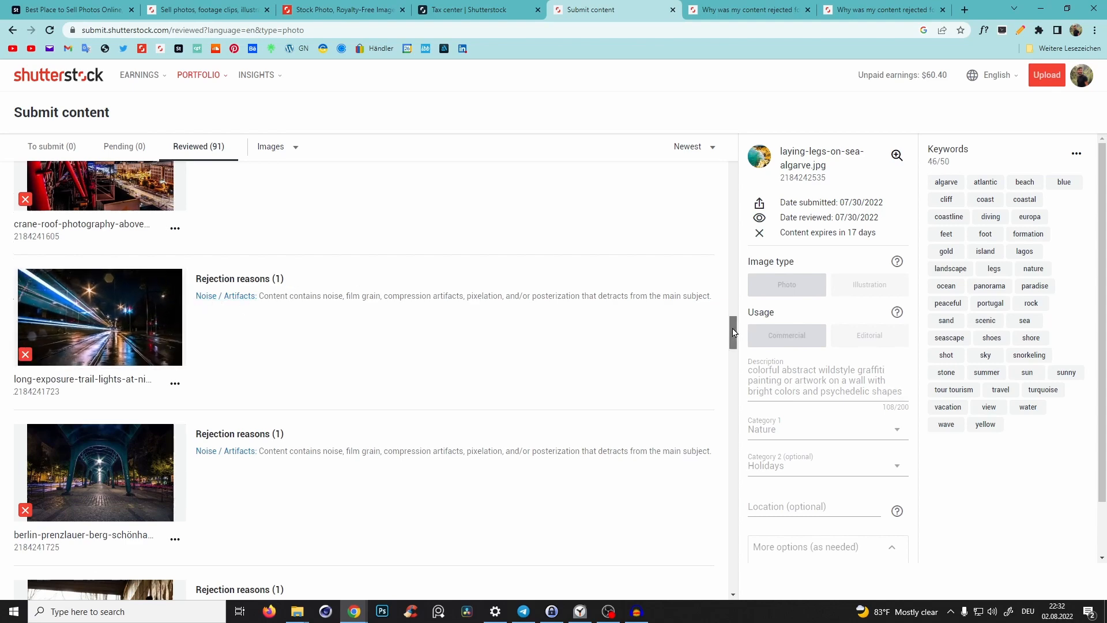
{"action": "left_click_drag", "start_coordinate": [734, 333], "coordinate": [747, 592]}
{"action": "scroll", "coordinate": [284, 257], "scroll_direction": "up", "scroll_amount": 1}
{"action": "scroll", "coordinate": [78, 374], "scroll_direction": "down", "scroll_amount": 3}
{"action": "scroll", "coordinate": [354, 324], "scroll_direction": "down", "scroll_amount": 11}
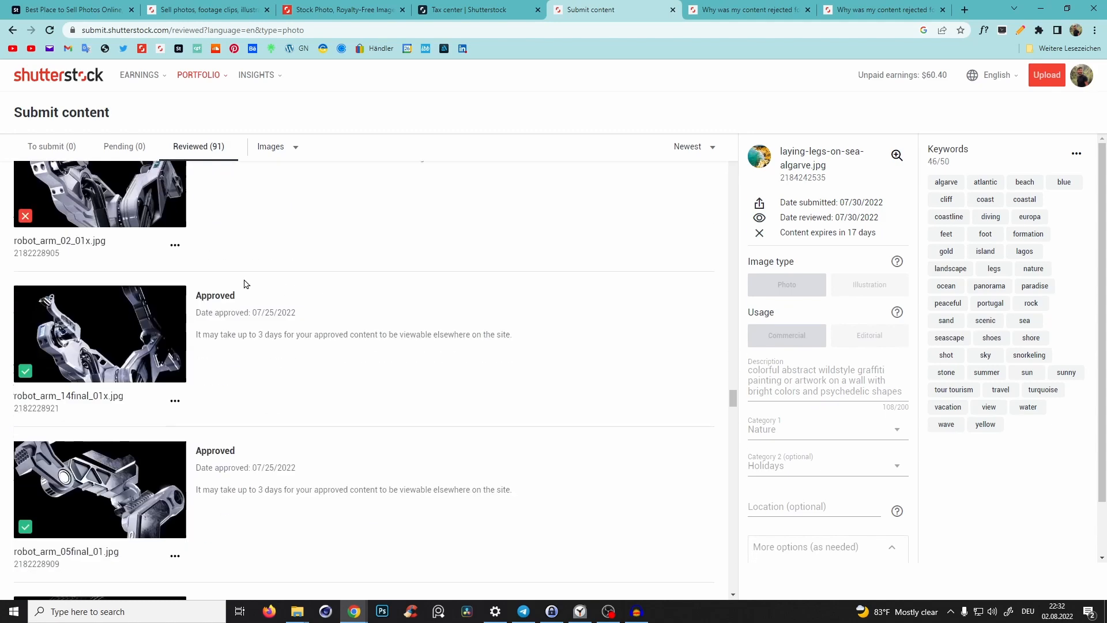
{"action": "scroll", "coordinate": [195, 369], "scroll_direction": "up", "scroll_amount": 3}
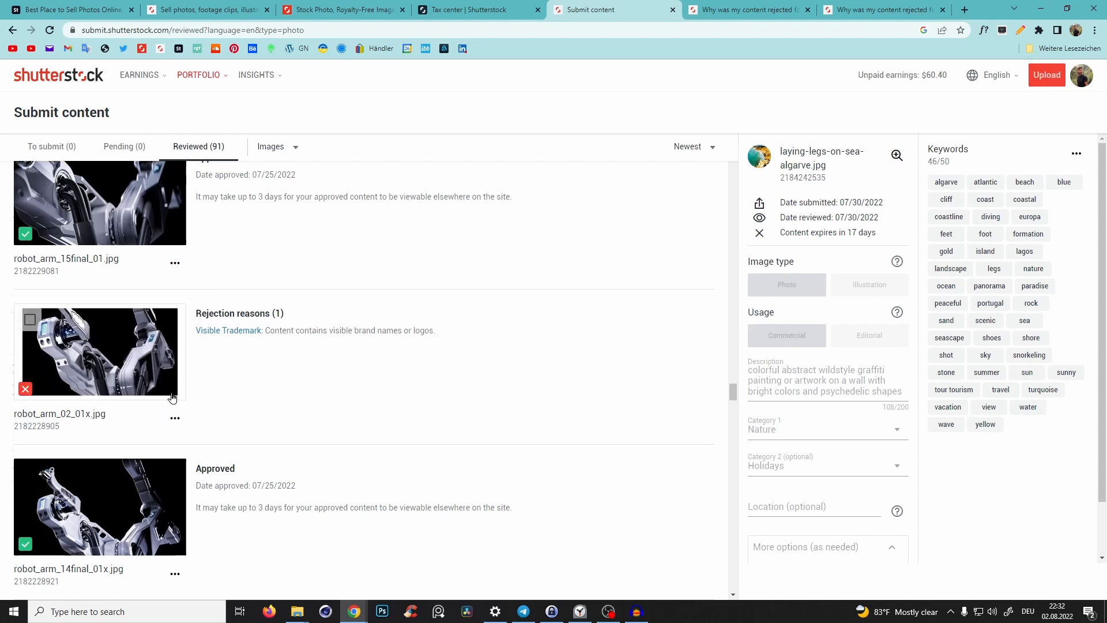
{"action": "left_click", "coordinate": [145, 349]}
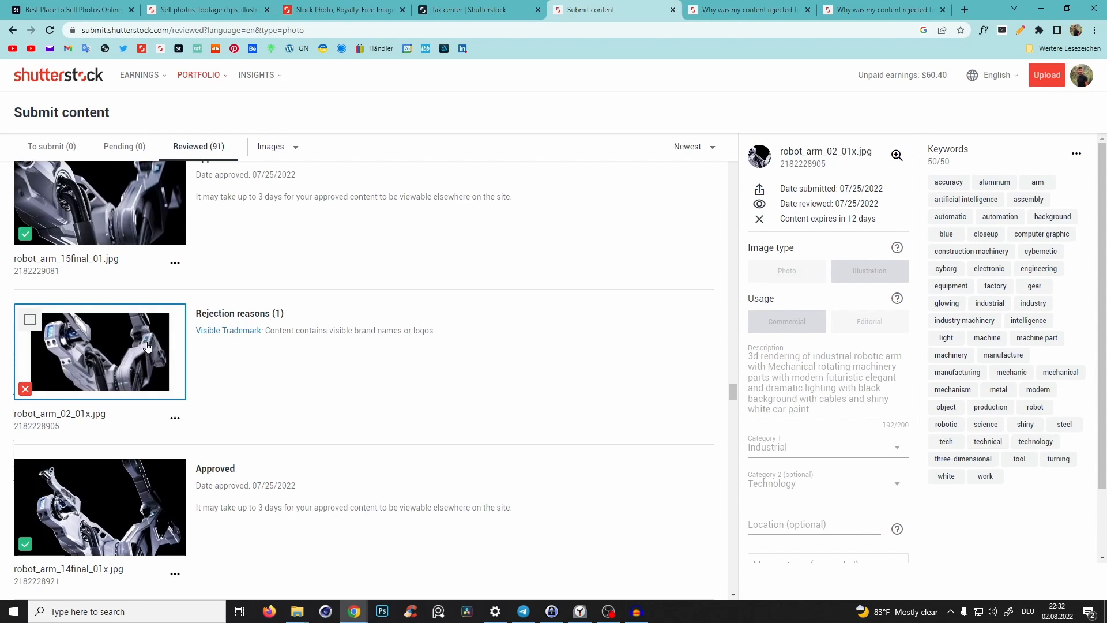
- Keep browsing further down the reviewed submissions list to examine approved and rejected images
{"action": "scroll", "coordinate": [260, 345], "scroll_direction": "down", "scroll_amount": 10}
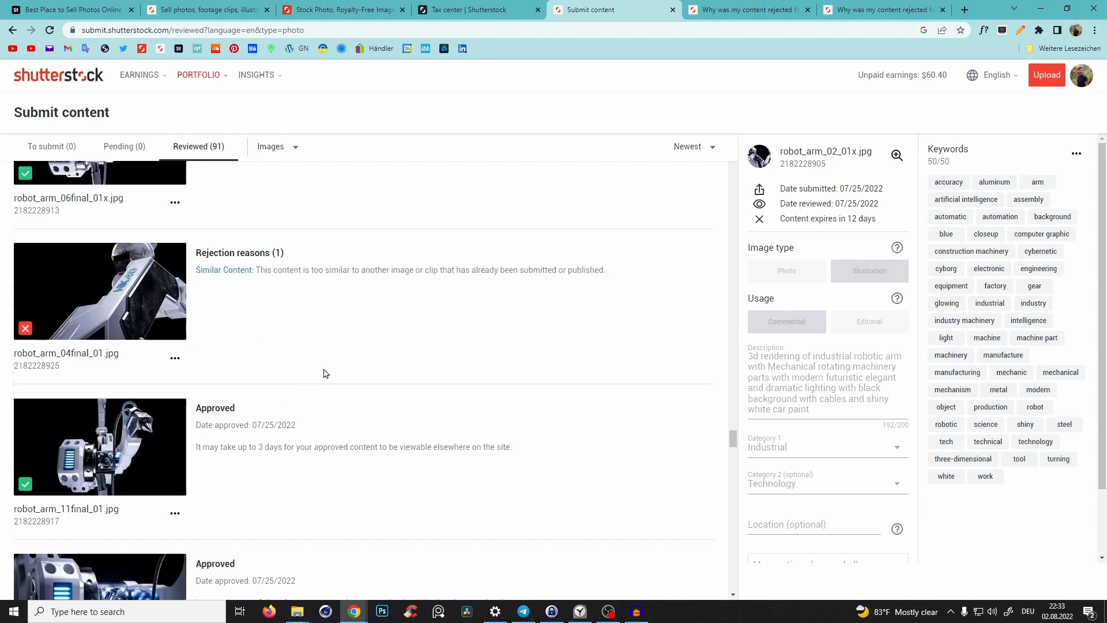
{"action": "scroll", "coordinate": [176, 307], "scroll_direction": "down", "scroll_amount": 12}
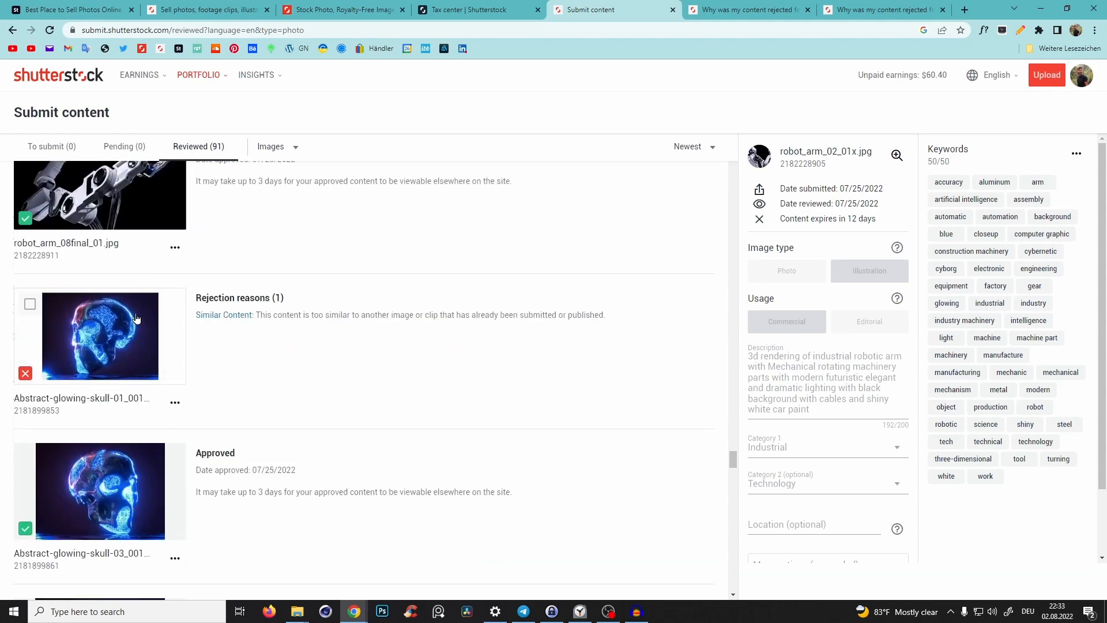
{"action": "scroll", "coordinate": [165, 295], "scroll_direction": "down", "scroll_amount": 5}
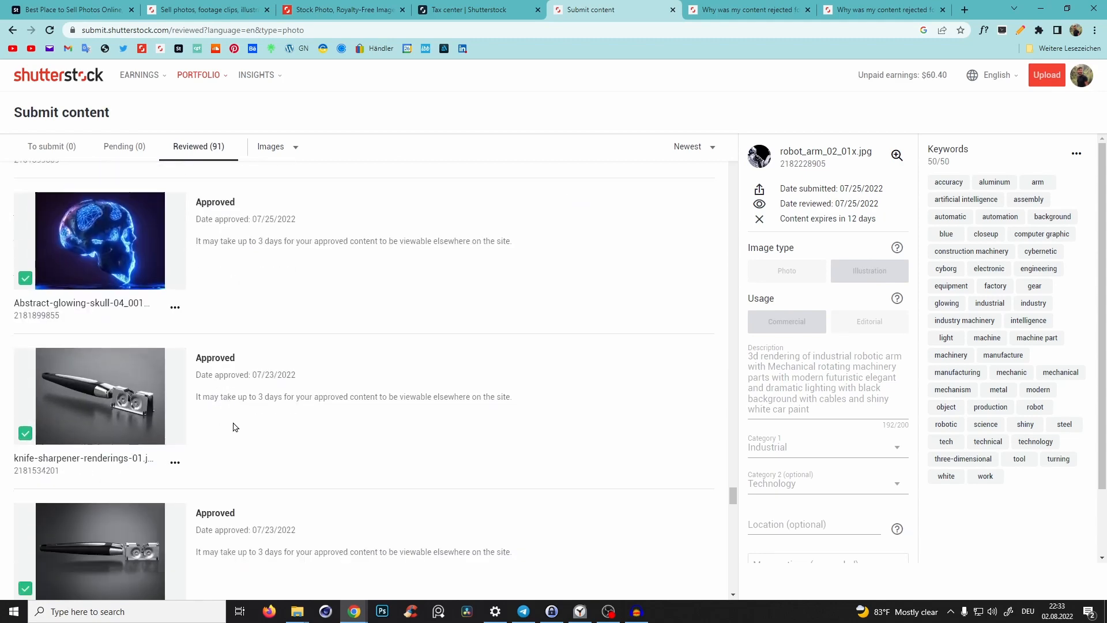
{"action": "scroll", "coordinate": [246, 399], "scroll_direction": "up", "scroll_amount": 8}
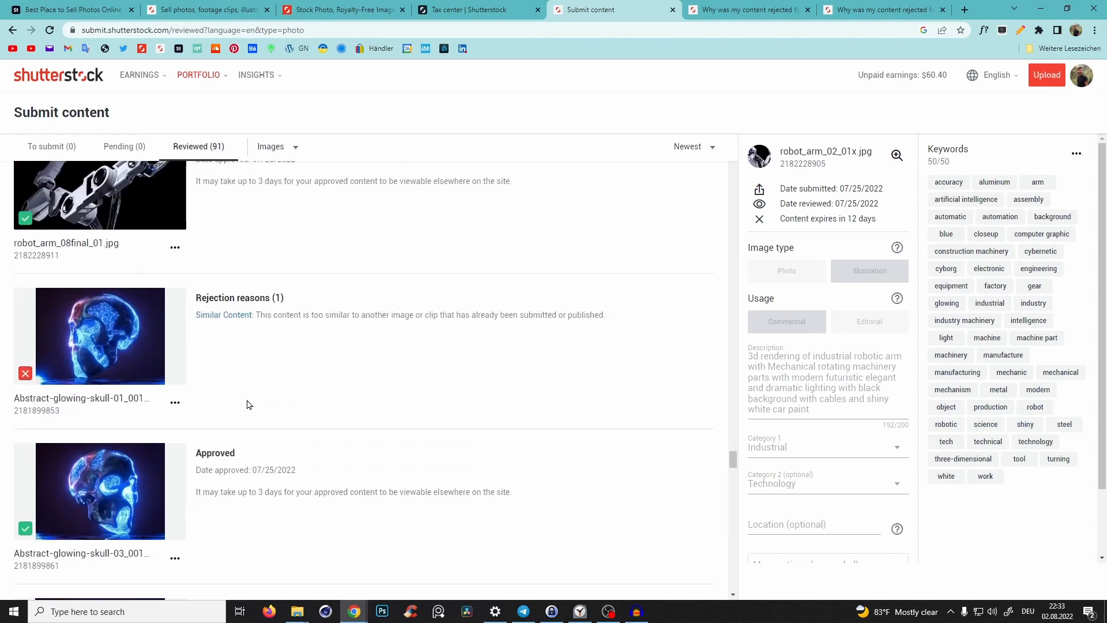
{"action": "scroll", "coordinate": [213, 456], "scroll_direction": "down", "scroll_amount": 3}
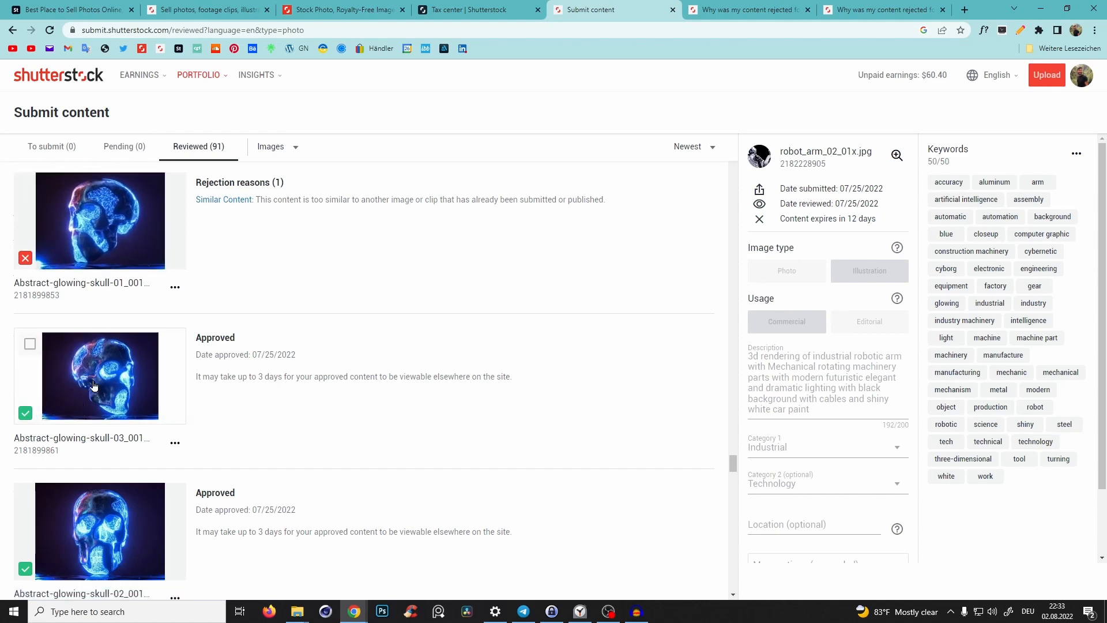
{"action": "left_click_drag", "start_coordinate": [734, 463], "coordinate": [756, 563]}
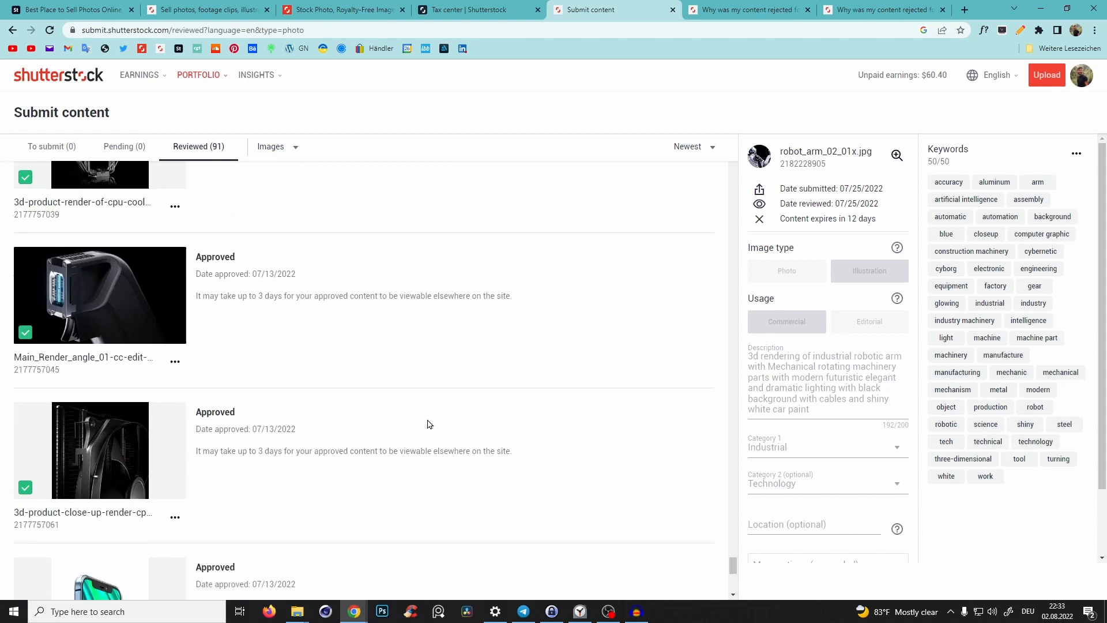
{"action": "scroll", "coordinate": [431, 422], "scroll_direction": "down", "scroll_amount": 5}
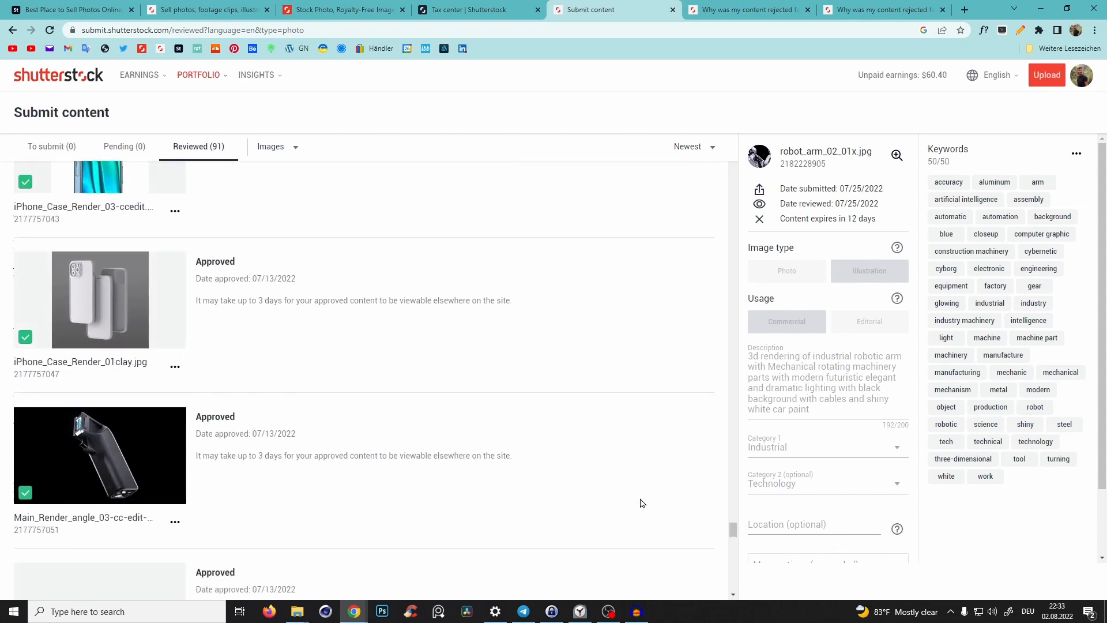
{"action": "left_click_drag", "start_coordinate": [735, 533], "coordinate": [734, 538]}
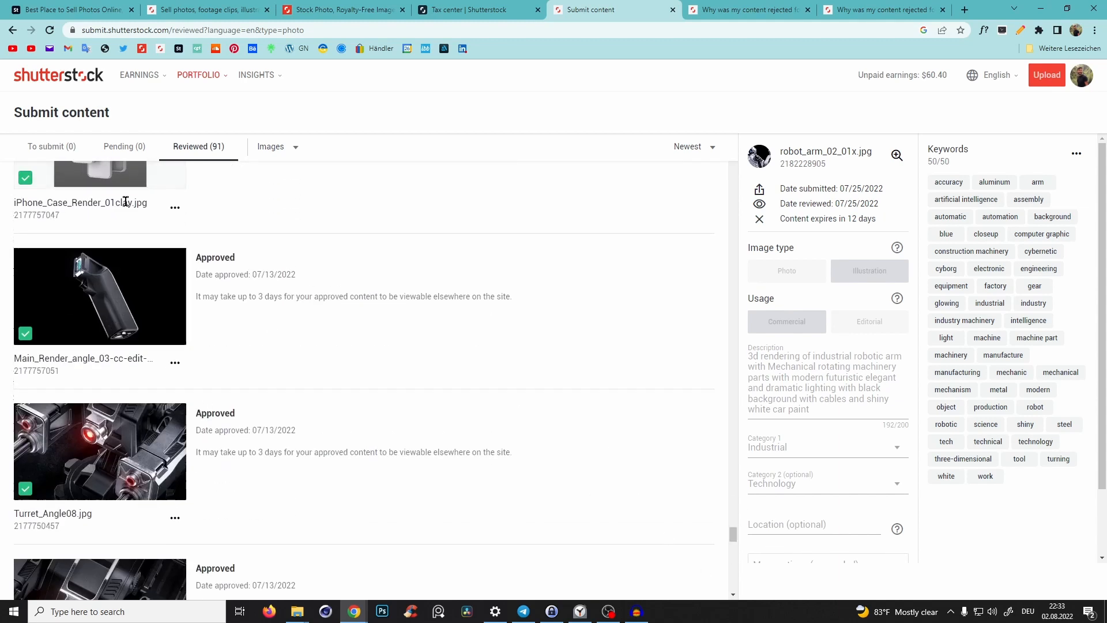
{"action": "scroll", "coordinate": [209, 337], "scroll_direction": "down", "scroll_amount": 2}
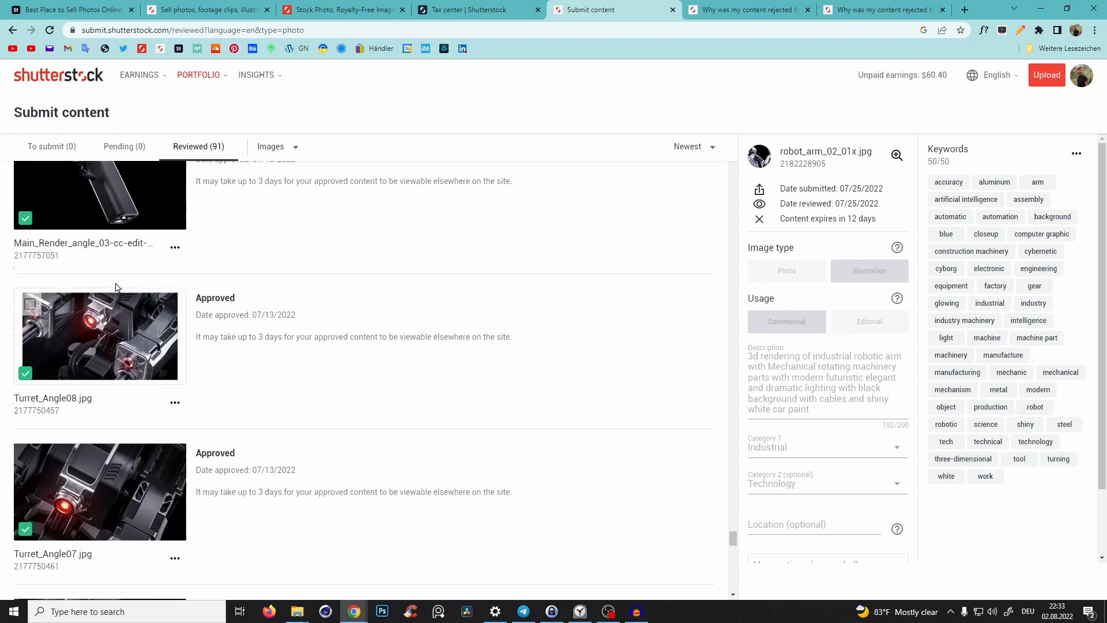